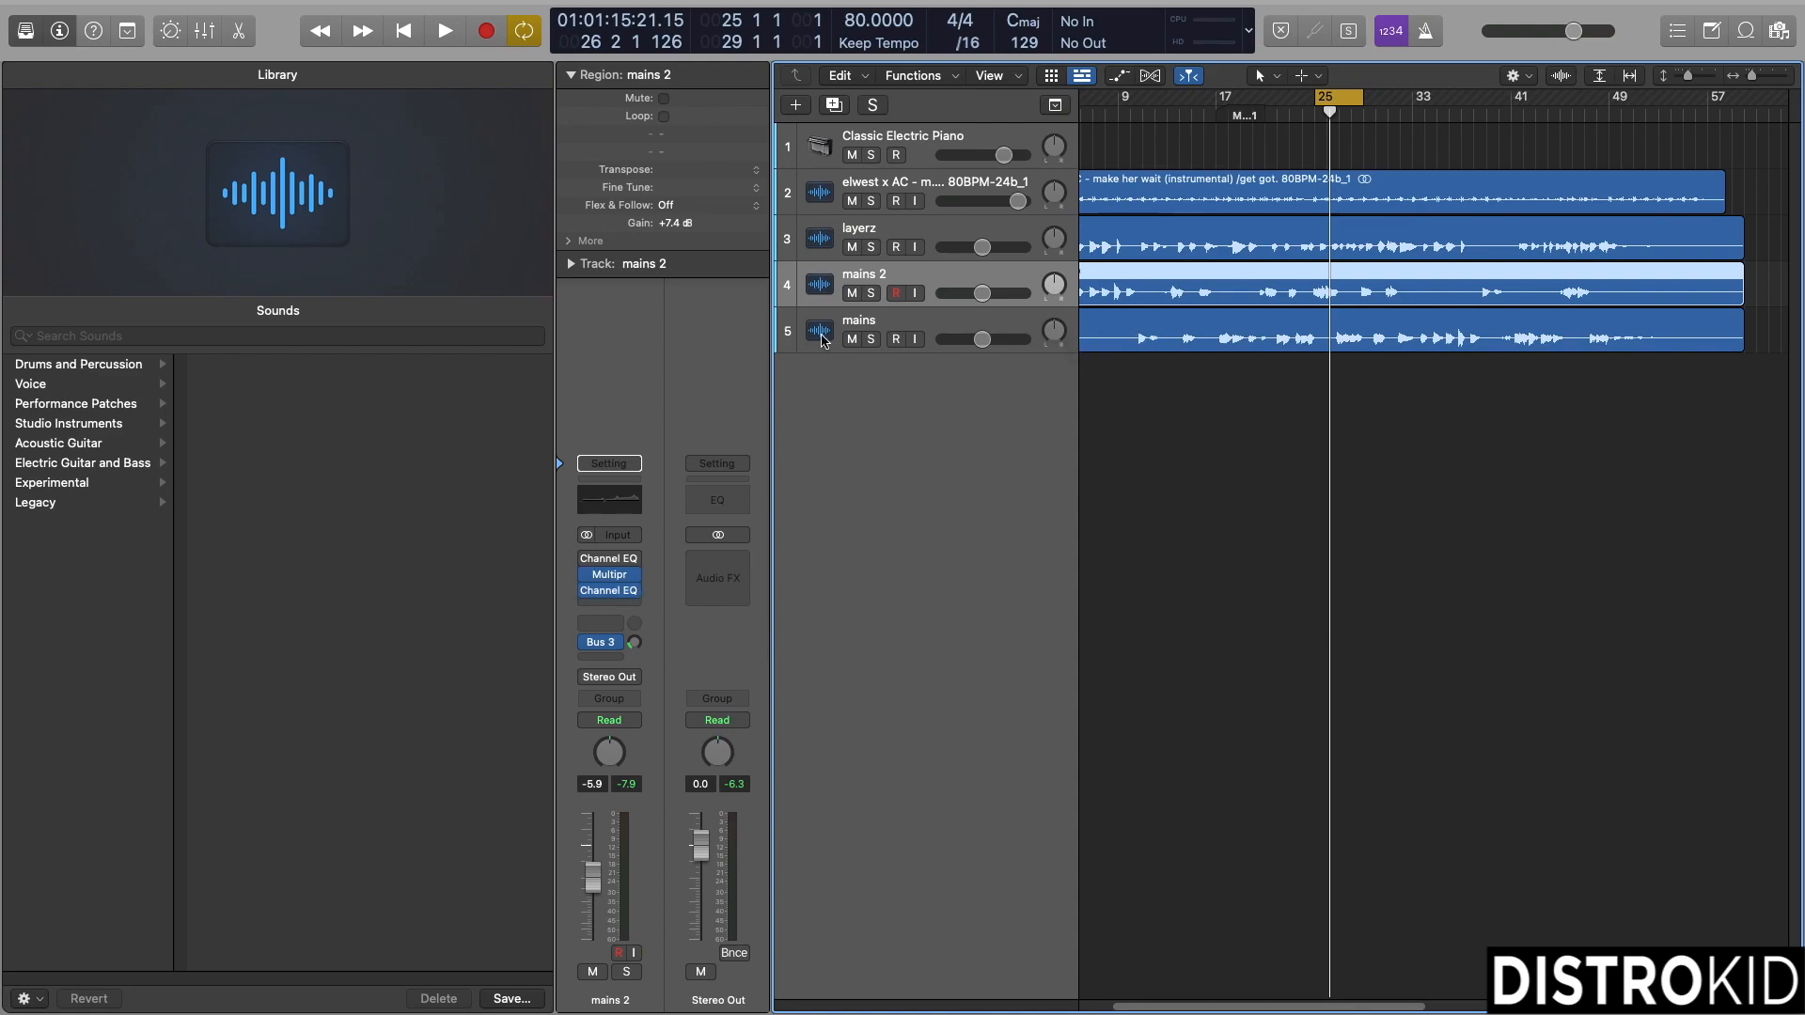
- Remove both Channel EQs and the Multipressor from the mains 2 channel strip
{"action": "left_click", "coordinate": [643, 575]}
{"action": "left_click", "coordinate": [656, 562]}
{"action": "left_click", "coordinate": [656, 564]}
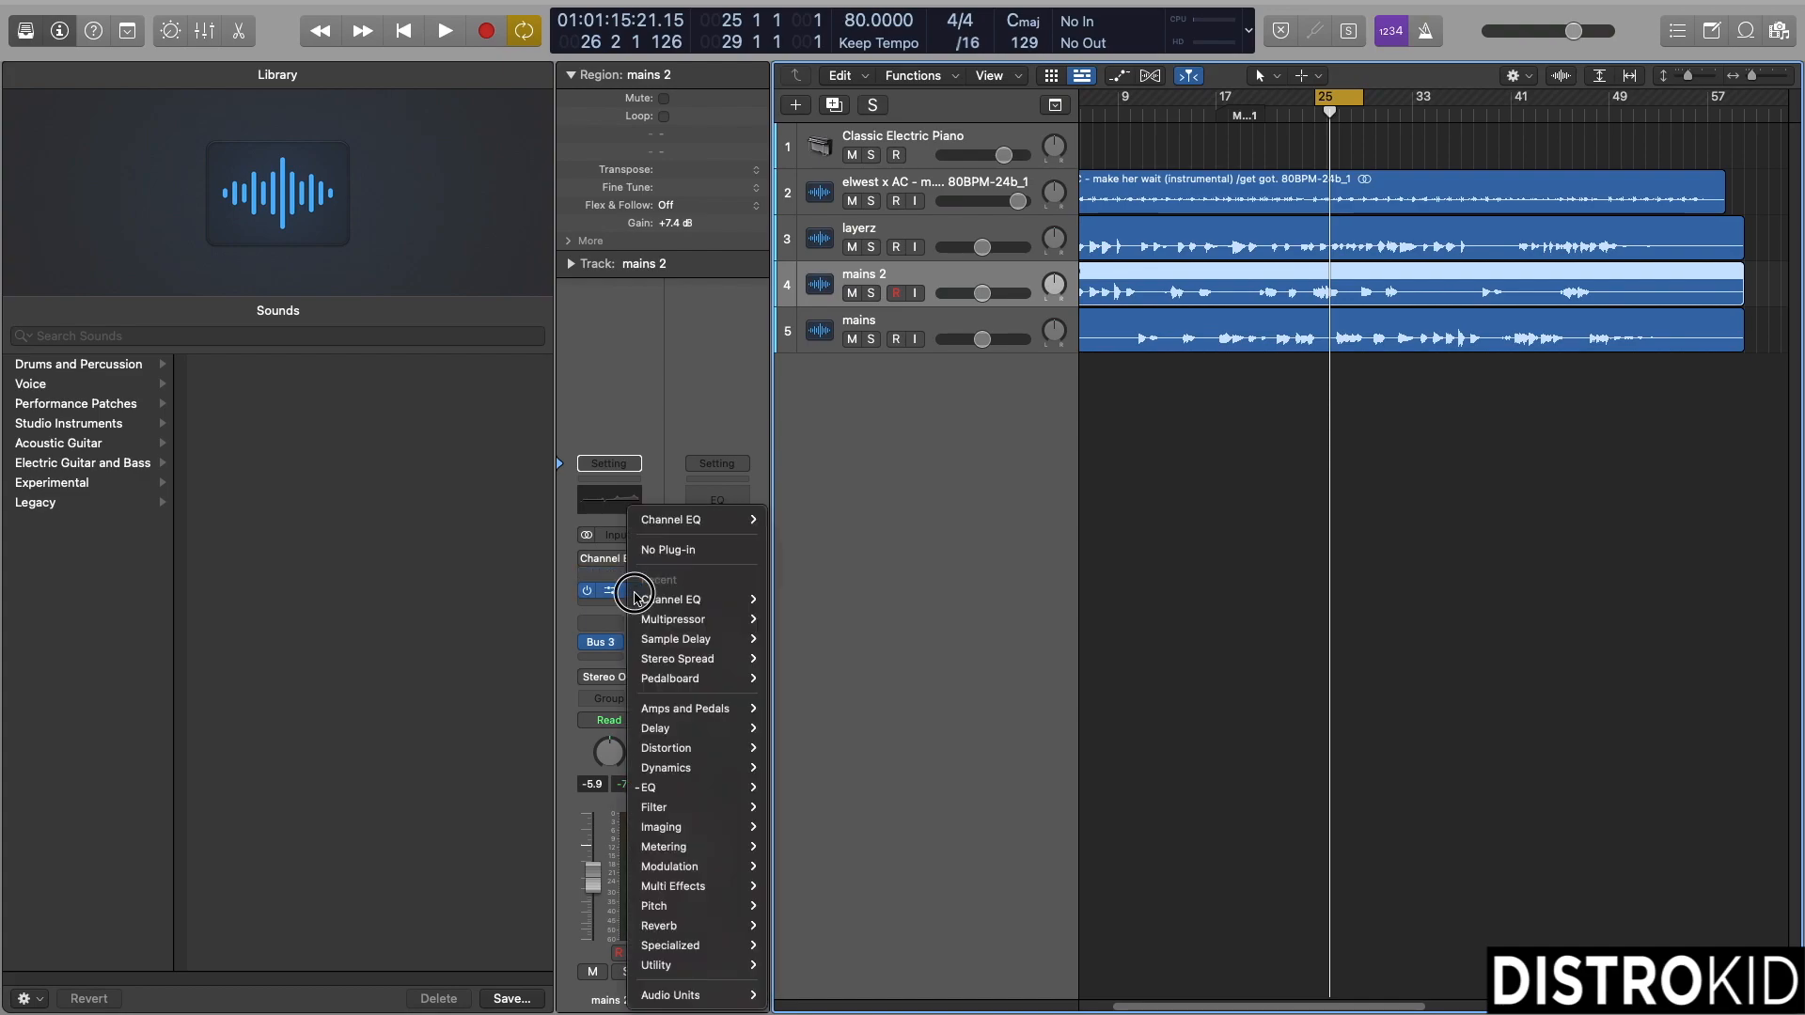
{"action": "left_click", "coordinate": [663, 550]}
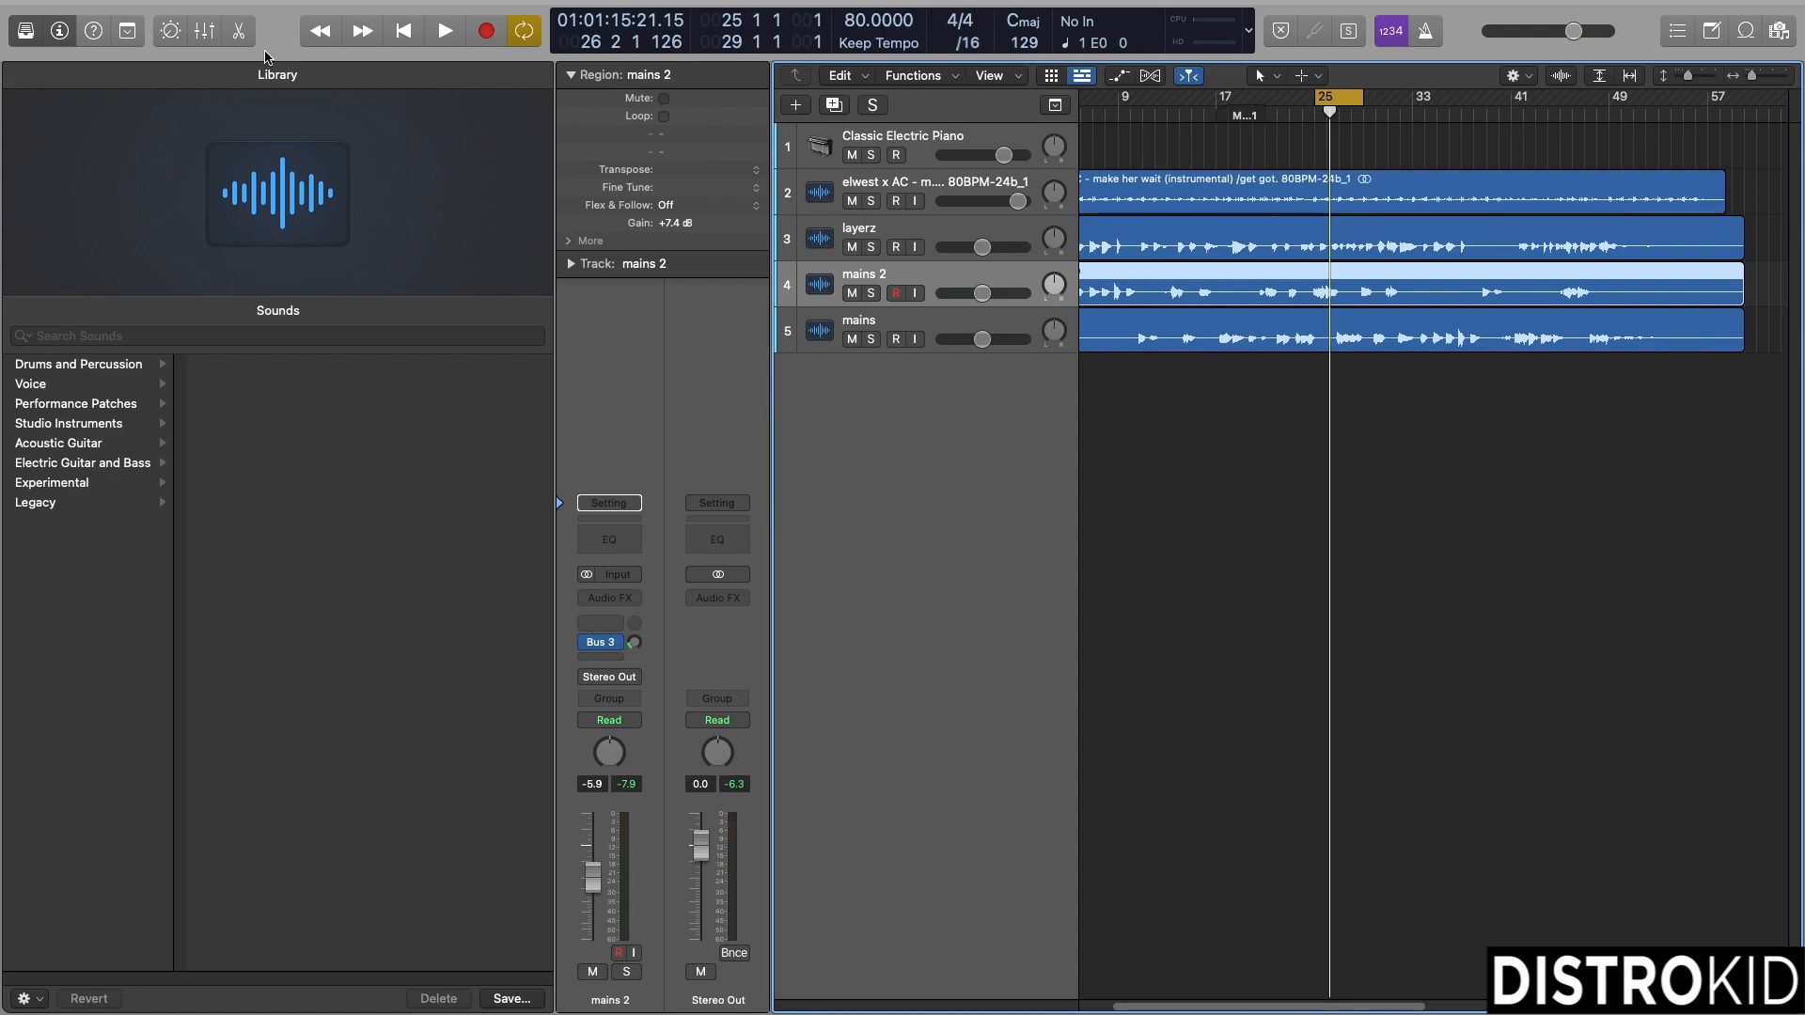
- Show the mixer and group the mains 2 and mains tracks into a Summing Stack
{"action": "left_click", "coordinate": [203, 32]}
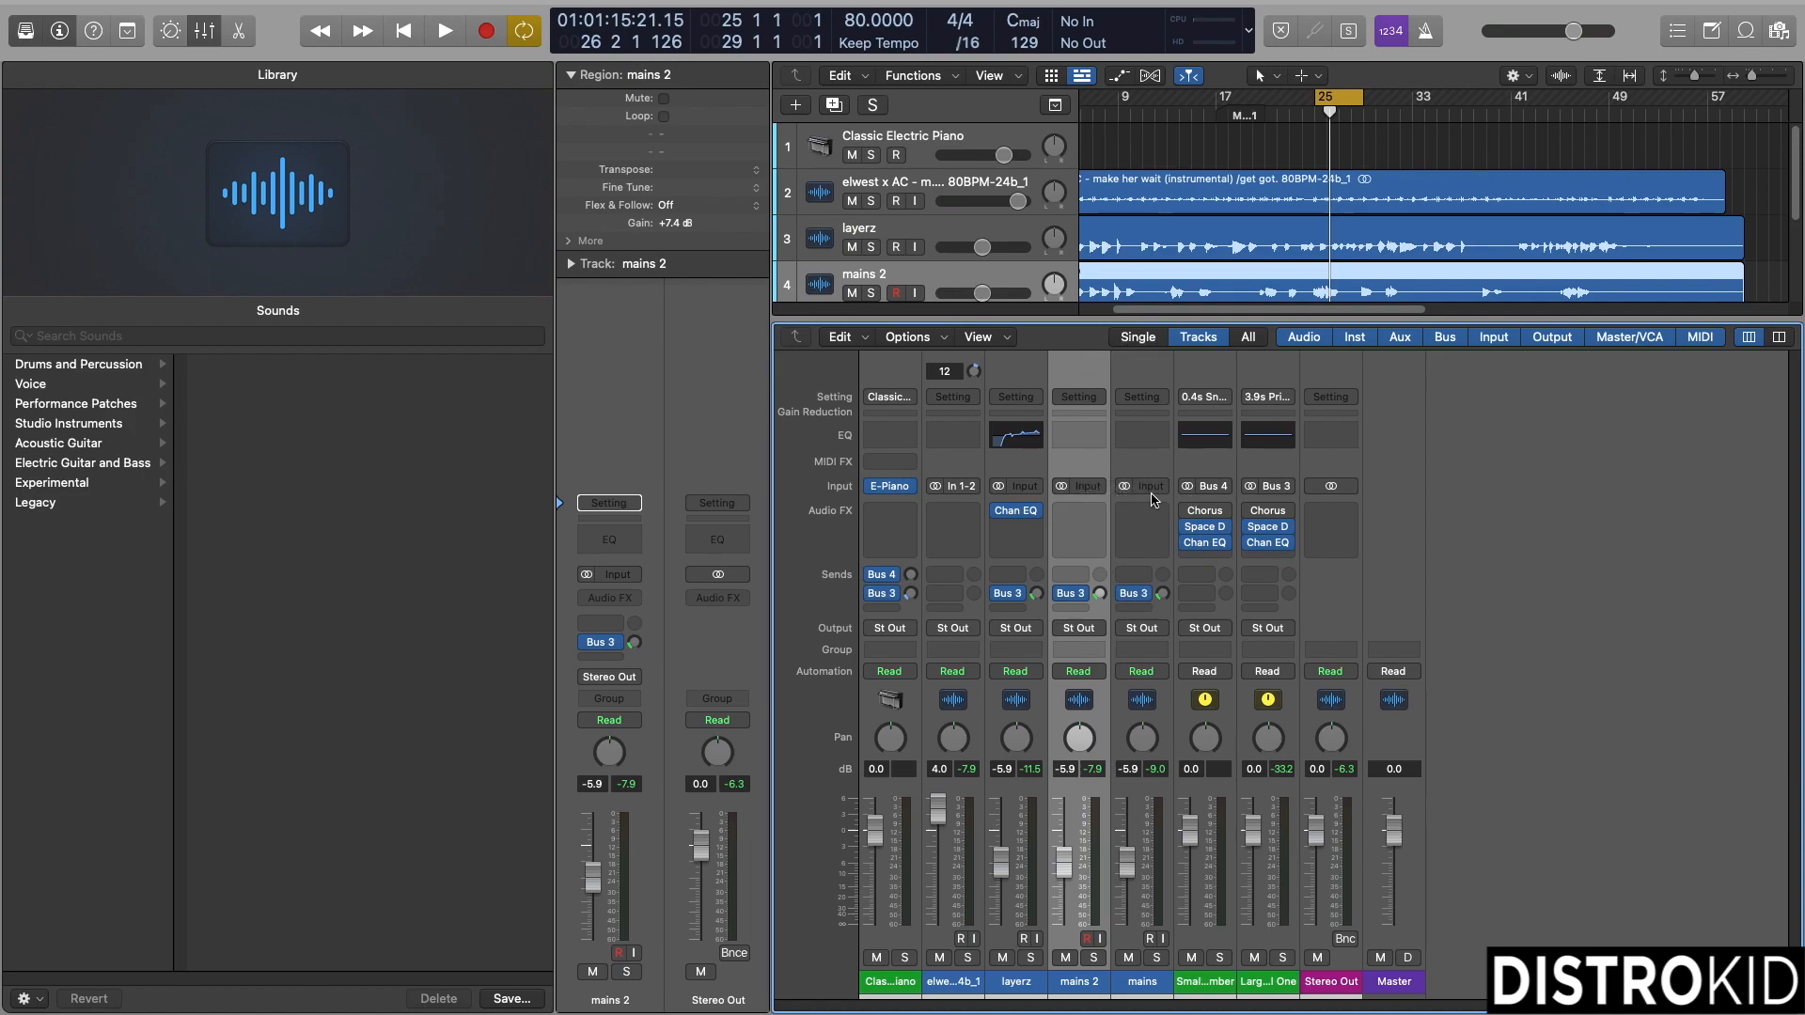
{"action": "scroll", "coordinate": [987, 284], "scroll_direction": "down", "scroll_amount": 2}
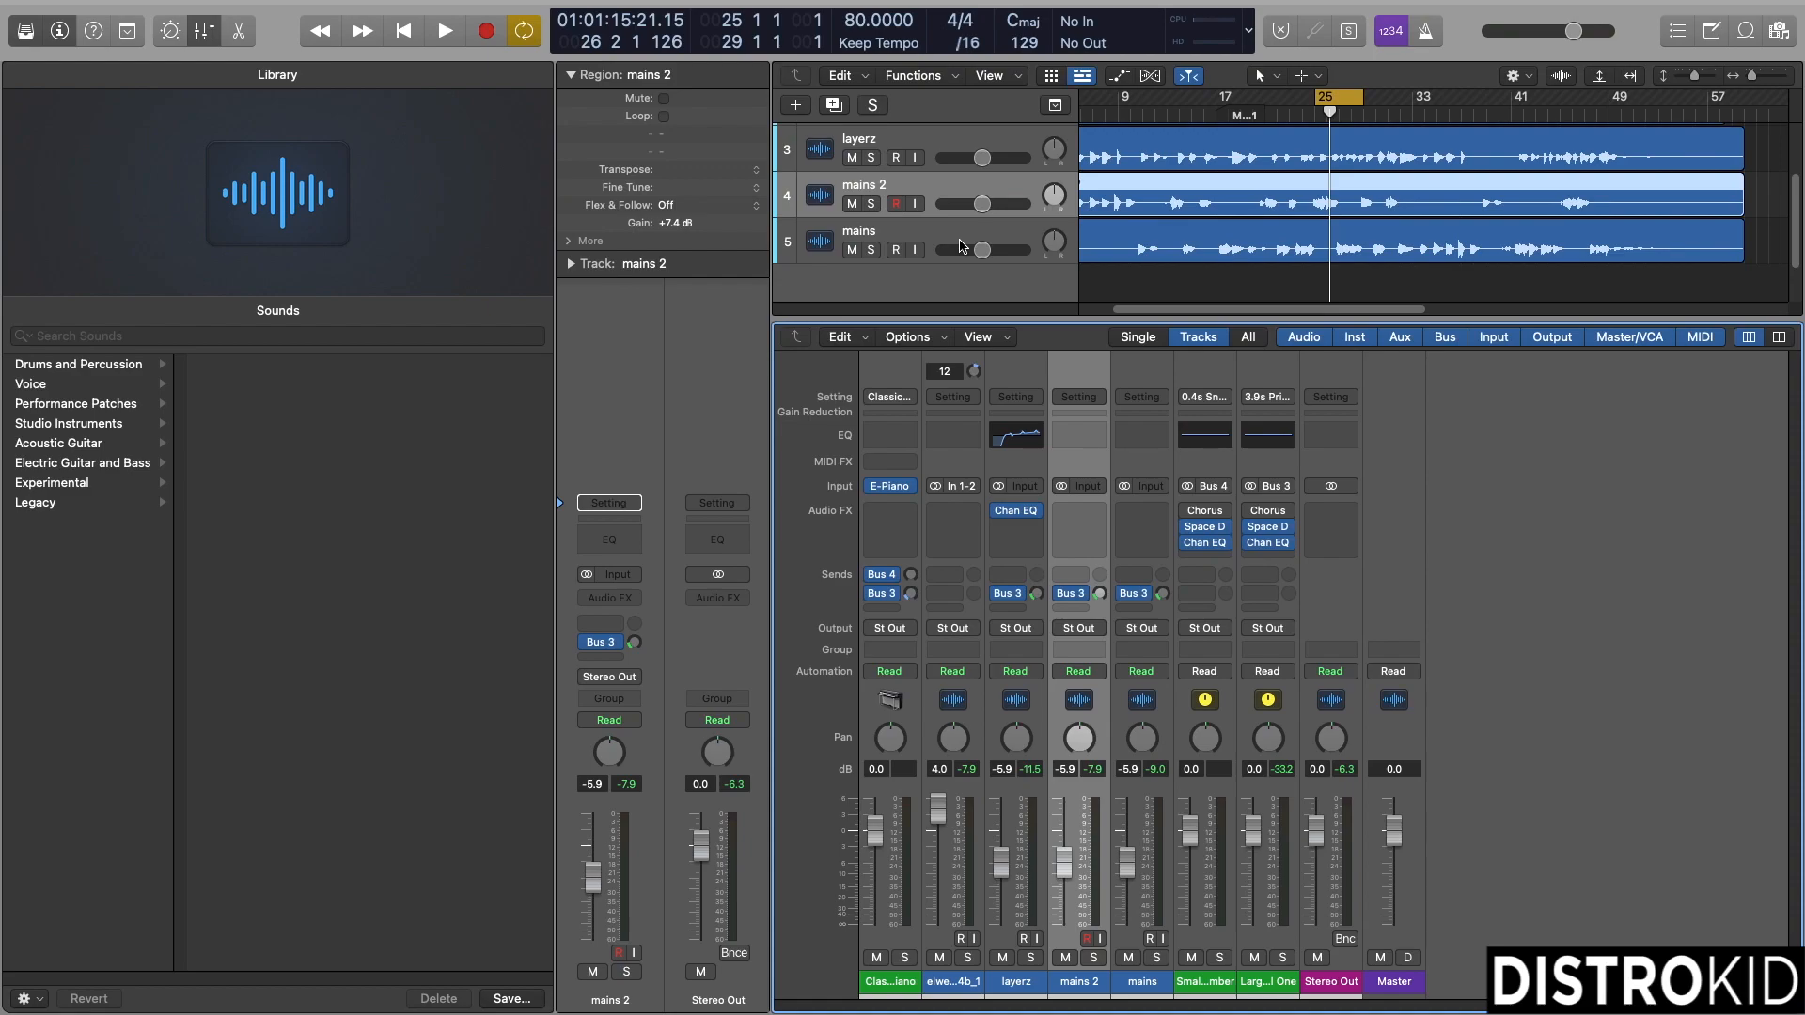
{"action": "left_click", "coordinate": [930, 235], "text": "shift"}
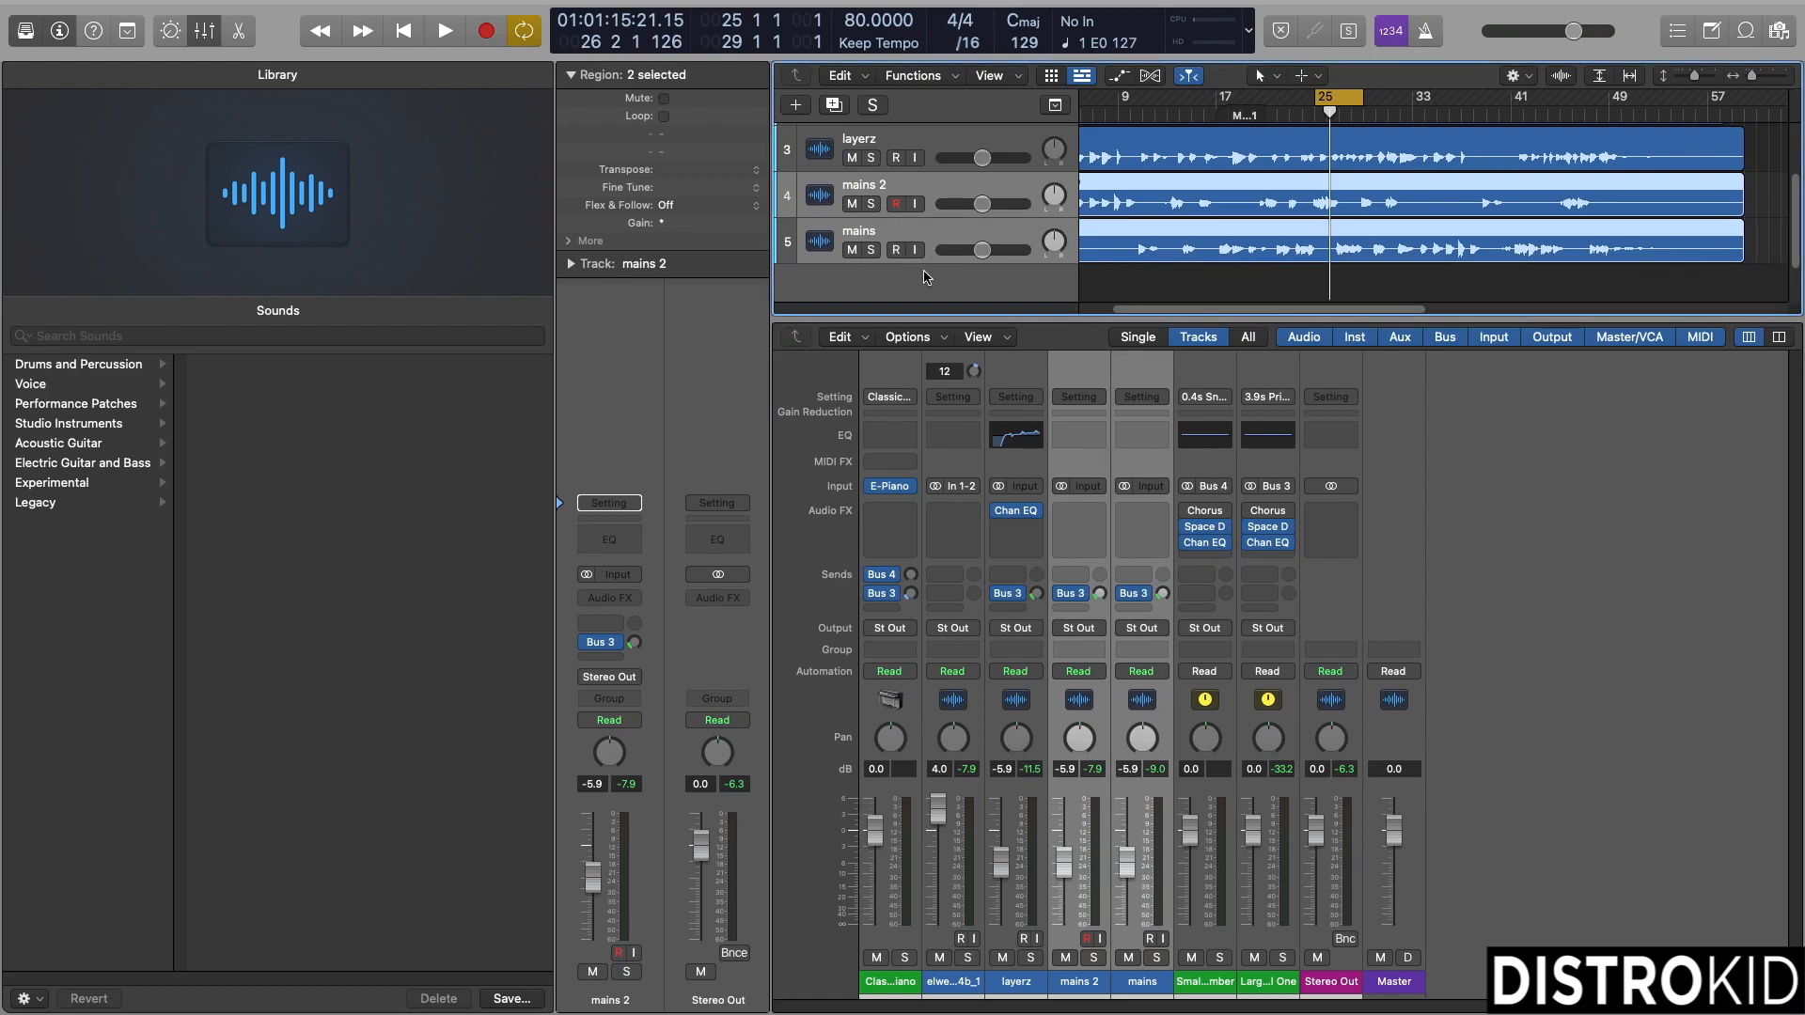
{"action": "right_click", "coordinate": [991, 246]}
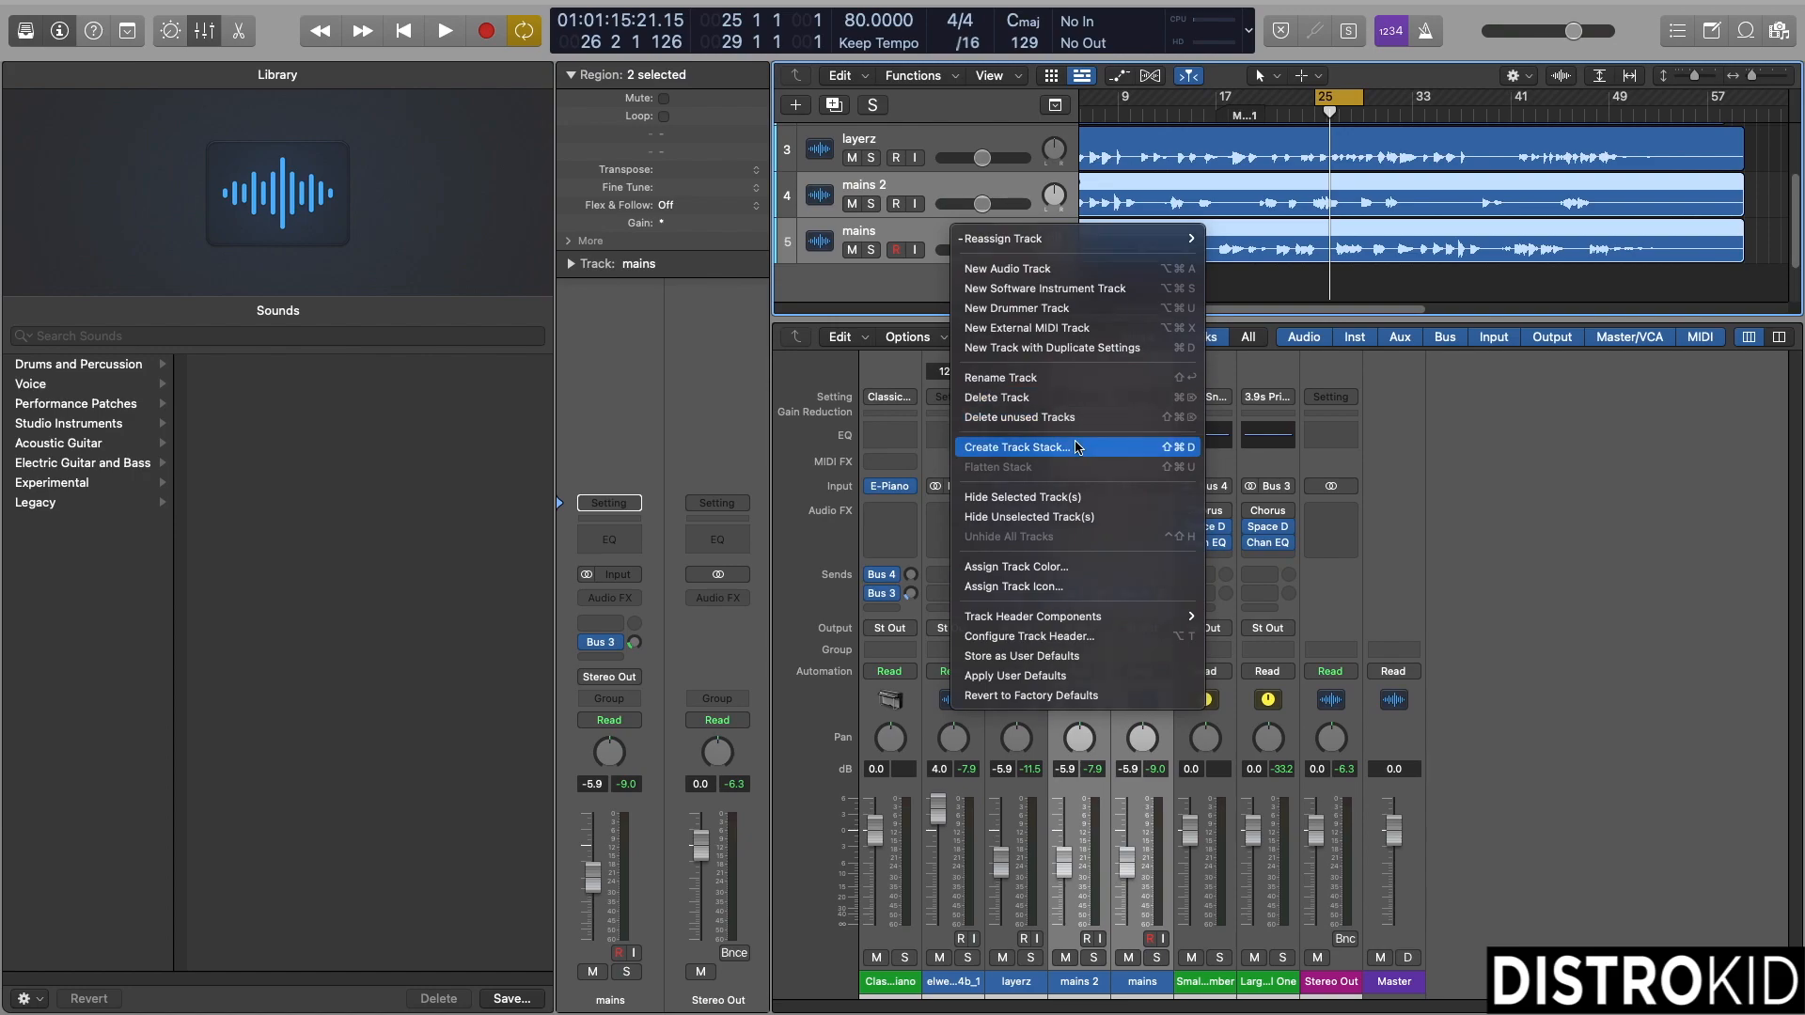
{"action": "left_click", "coordinate": [1078, 446]}
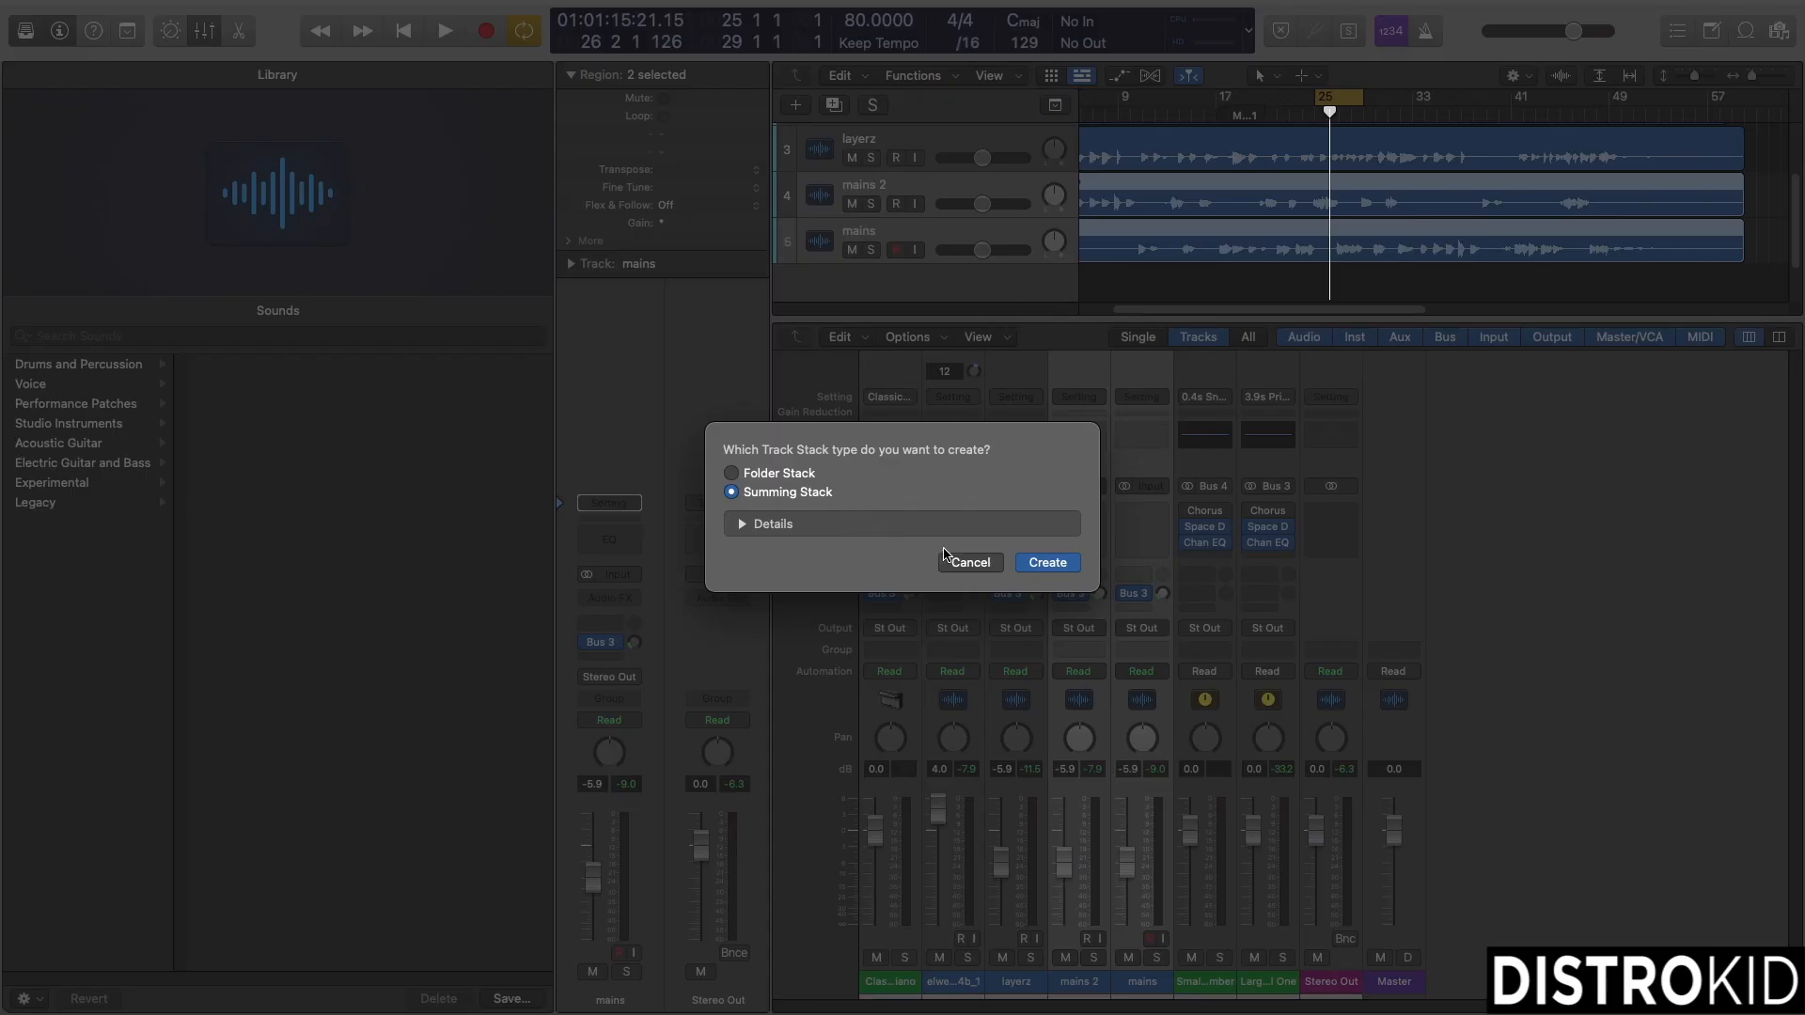
{"action": "left_click", "coordinate": [1059, 568]}
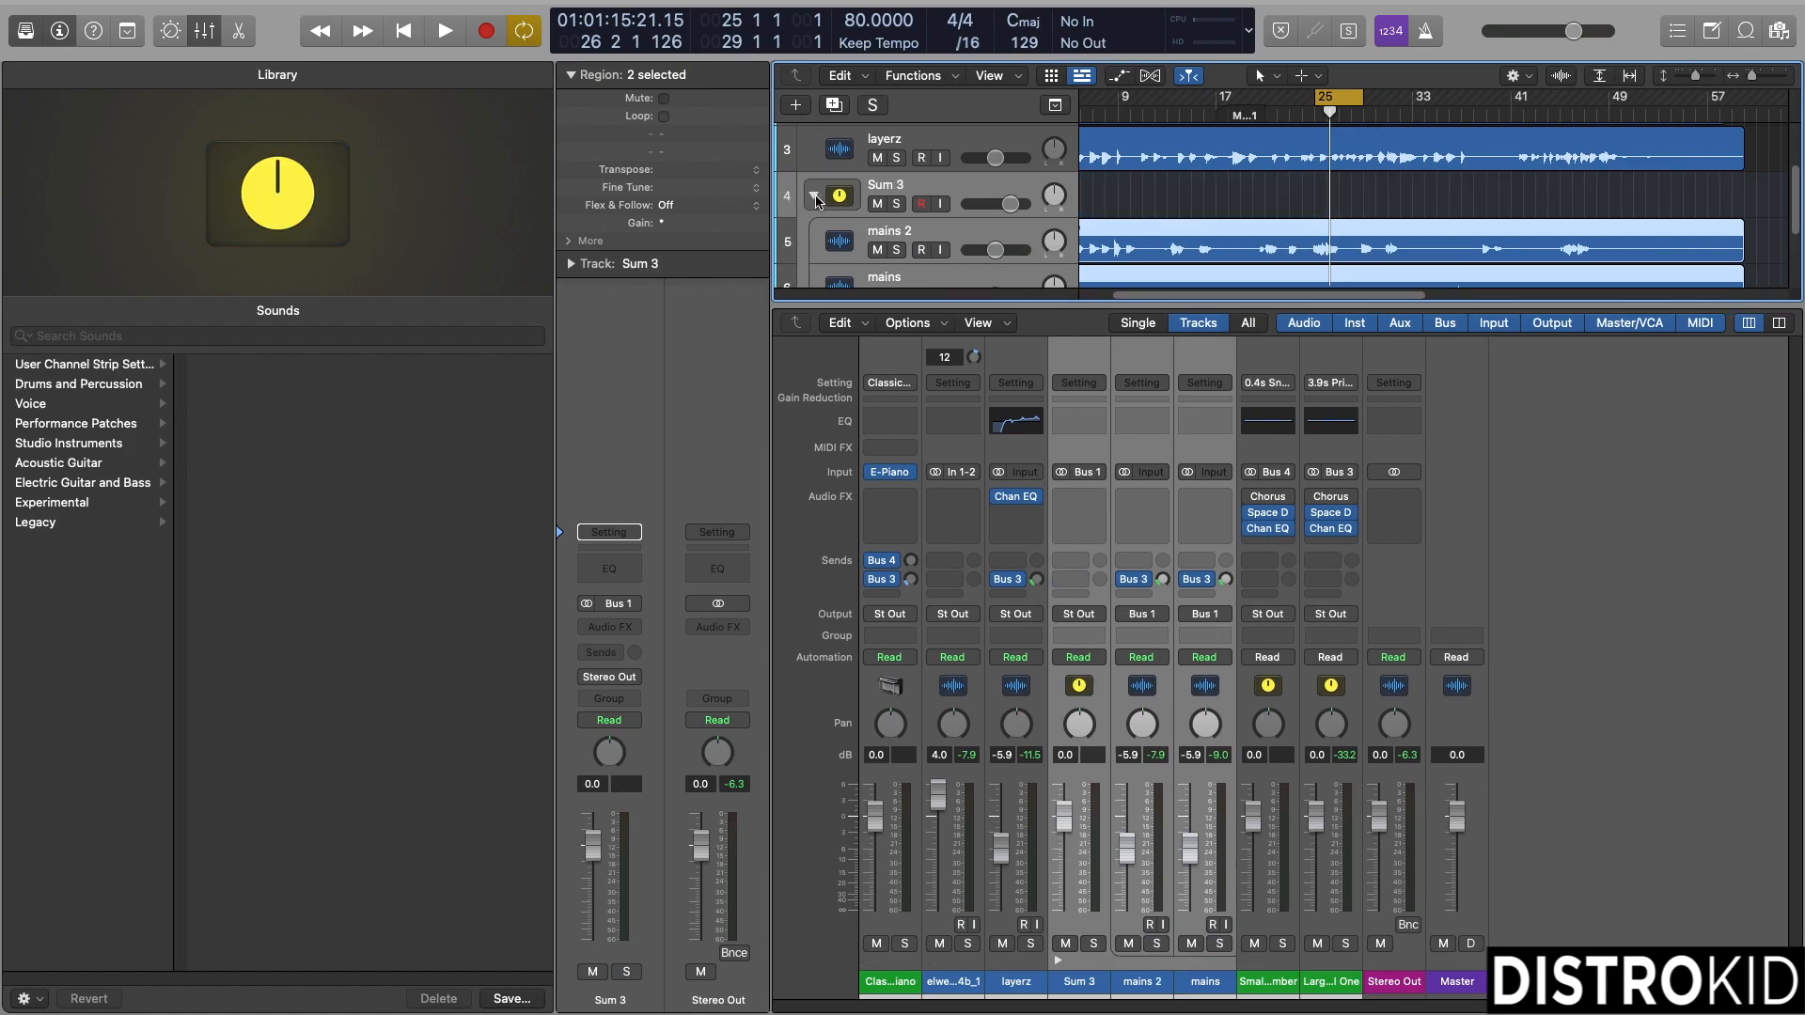
- Collapse the new summing stack and play back the cycled section from bar 25 to hear the unprocessed vocals
{"action": "left_click", "coordinate": [814, 196]}
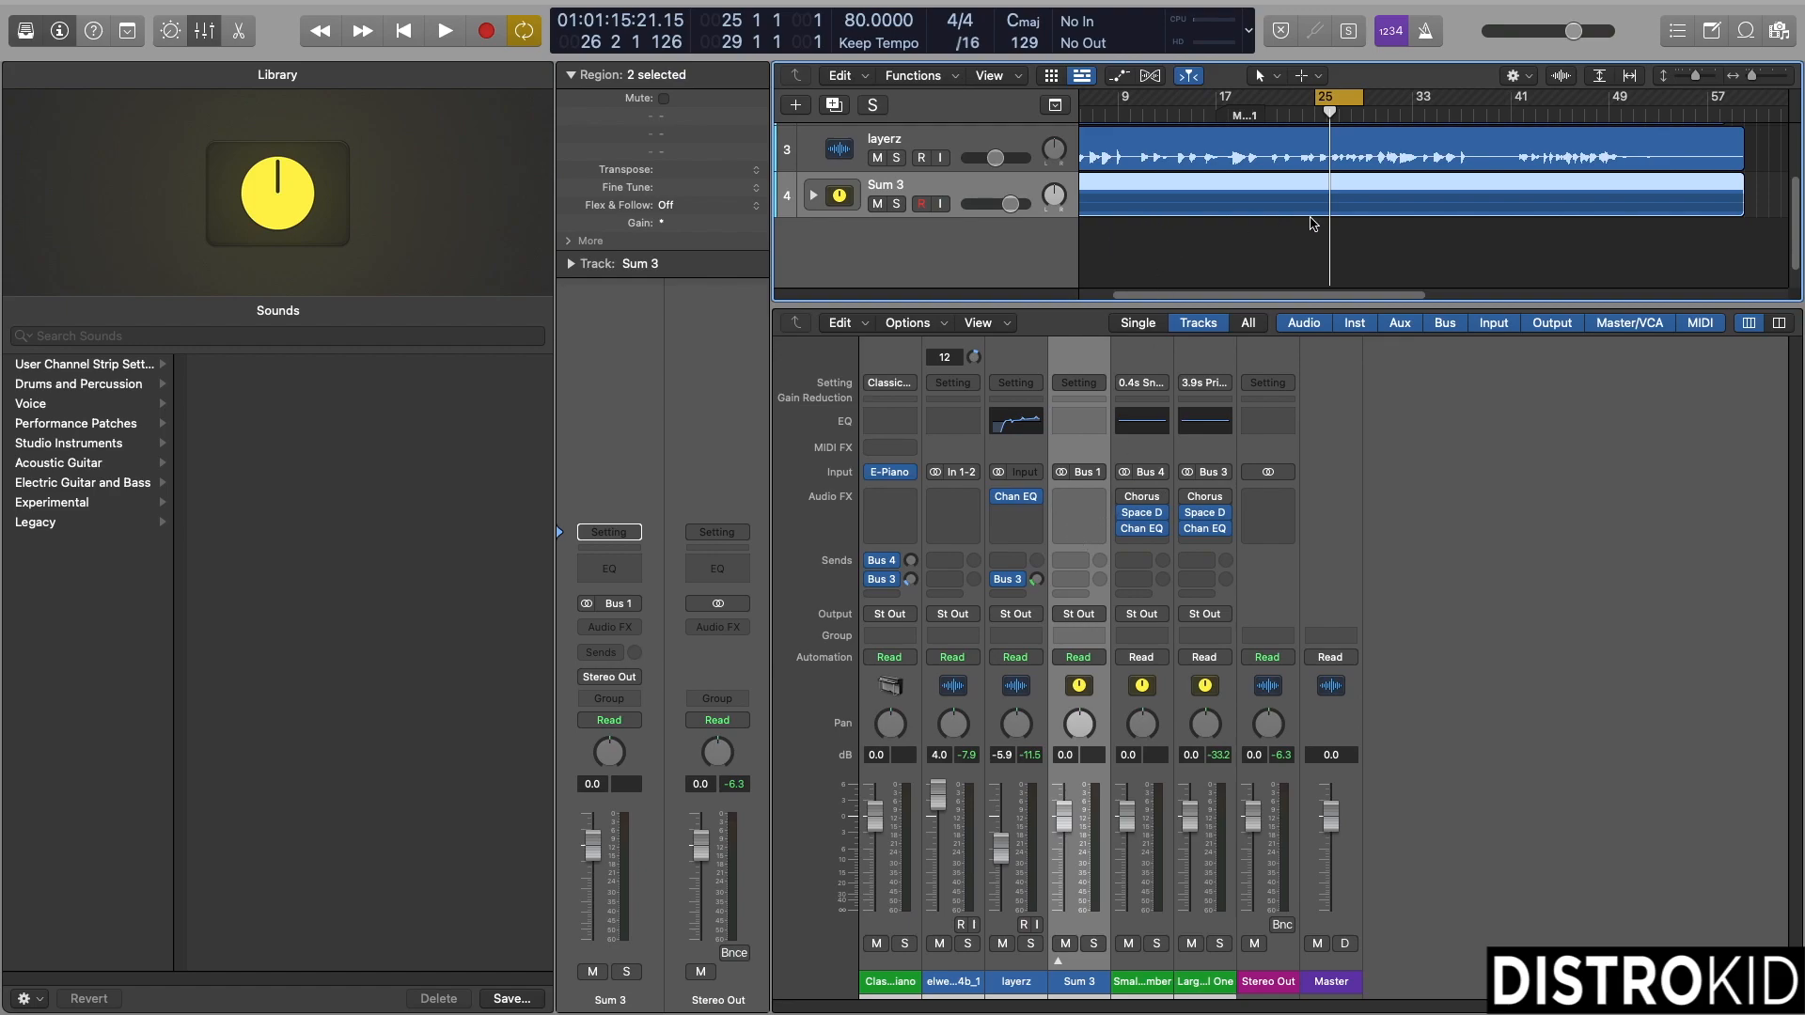
{"action": "scroll", "coordinate": [1280, 185], "scroll_direction": "up", "scroll_amount": 1}
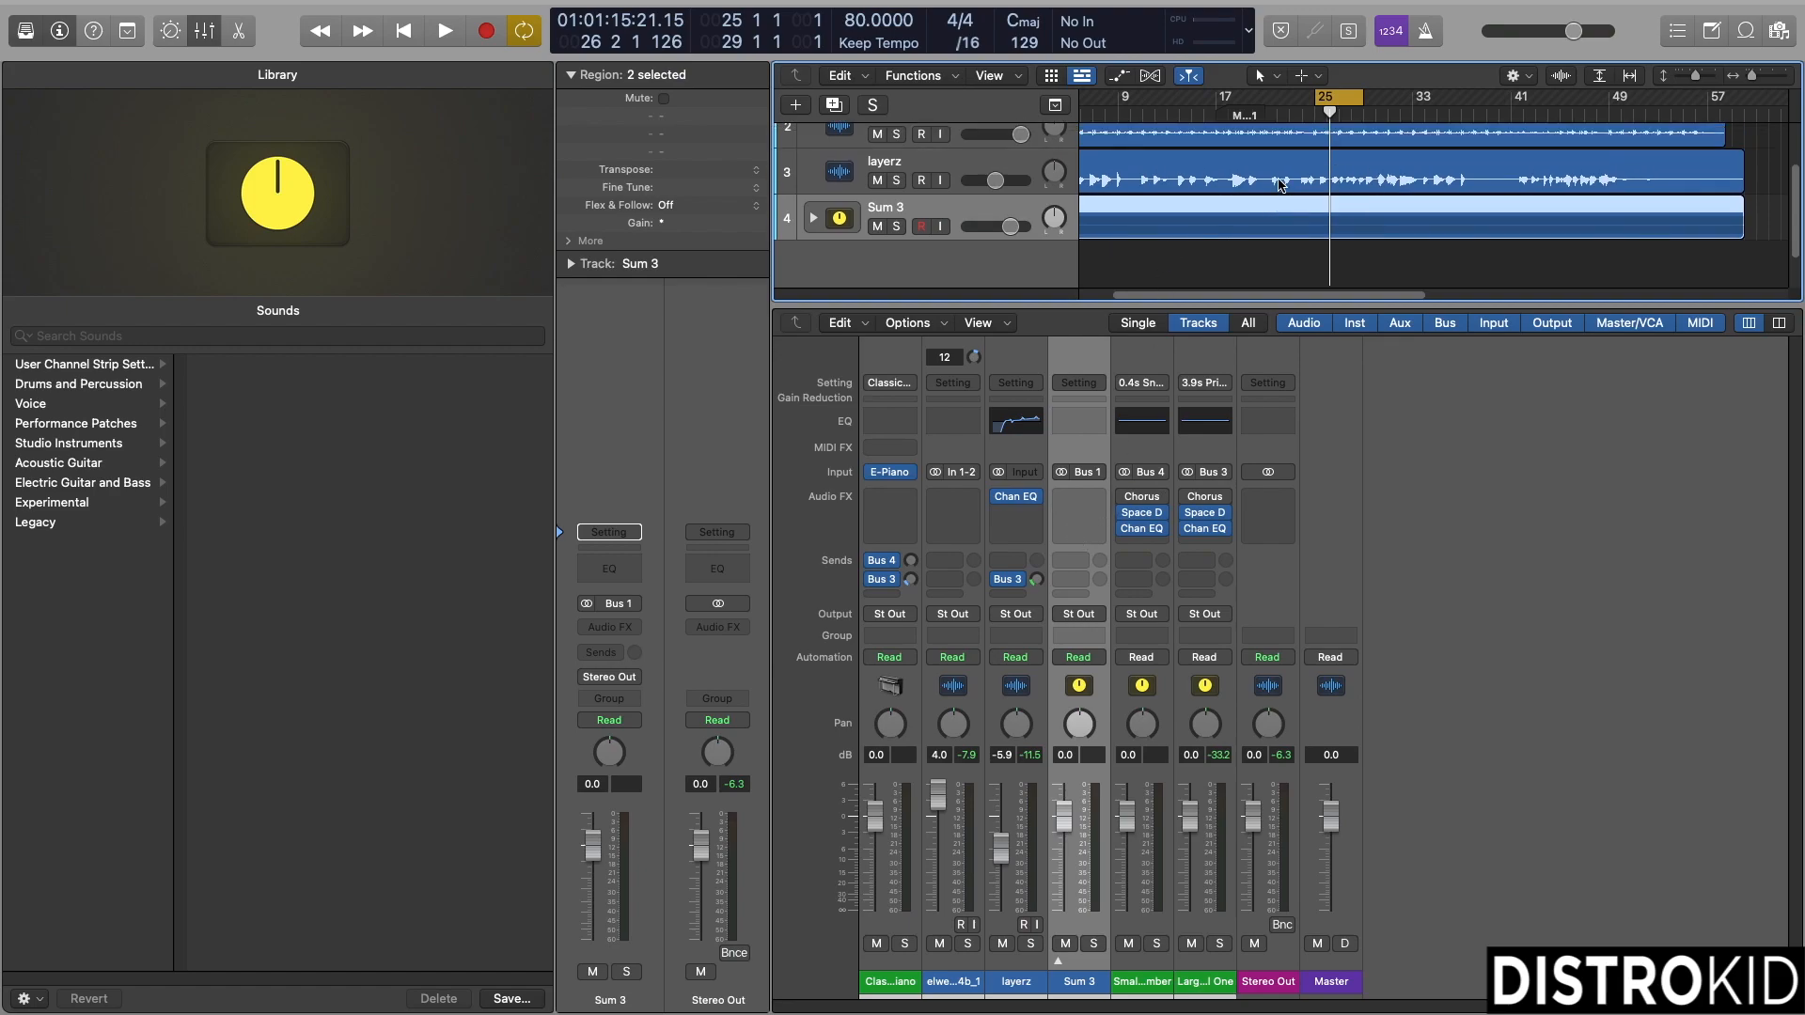
{"action": "scroll", "coordinate": [1281, 184], "scroll_direction": "down", "scroll_amount": 1}
{"action": "left_click", "coordinate": [1318, 243]}
{"action": "key", "text": "space"}
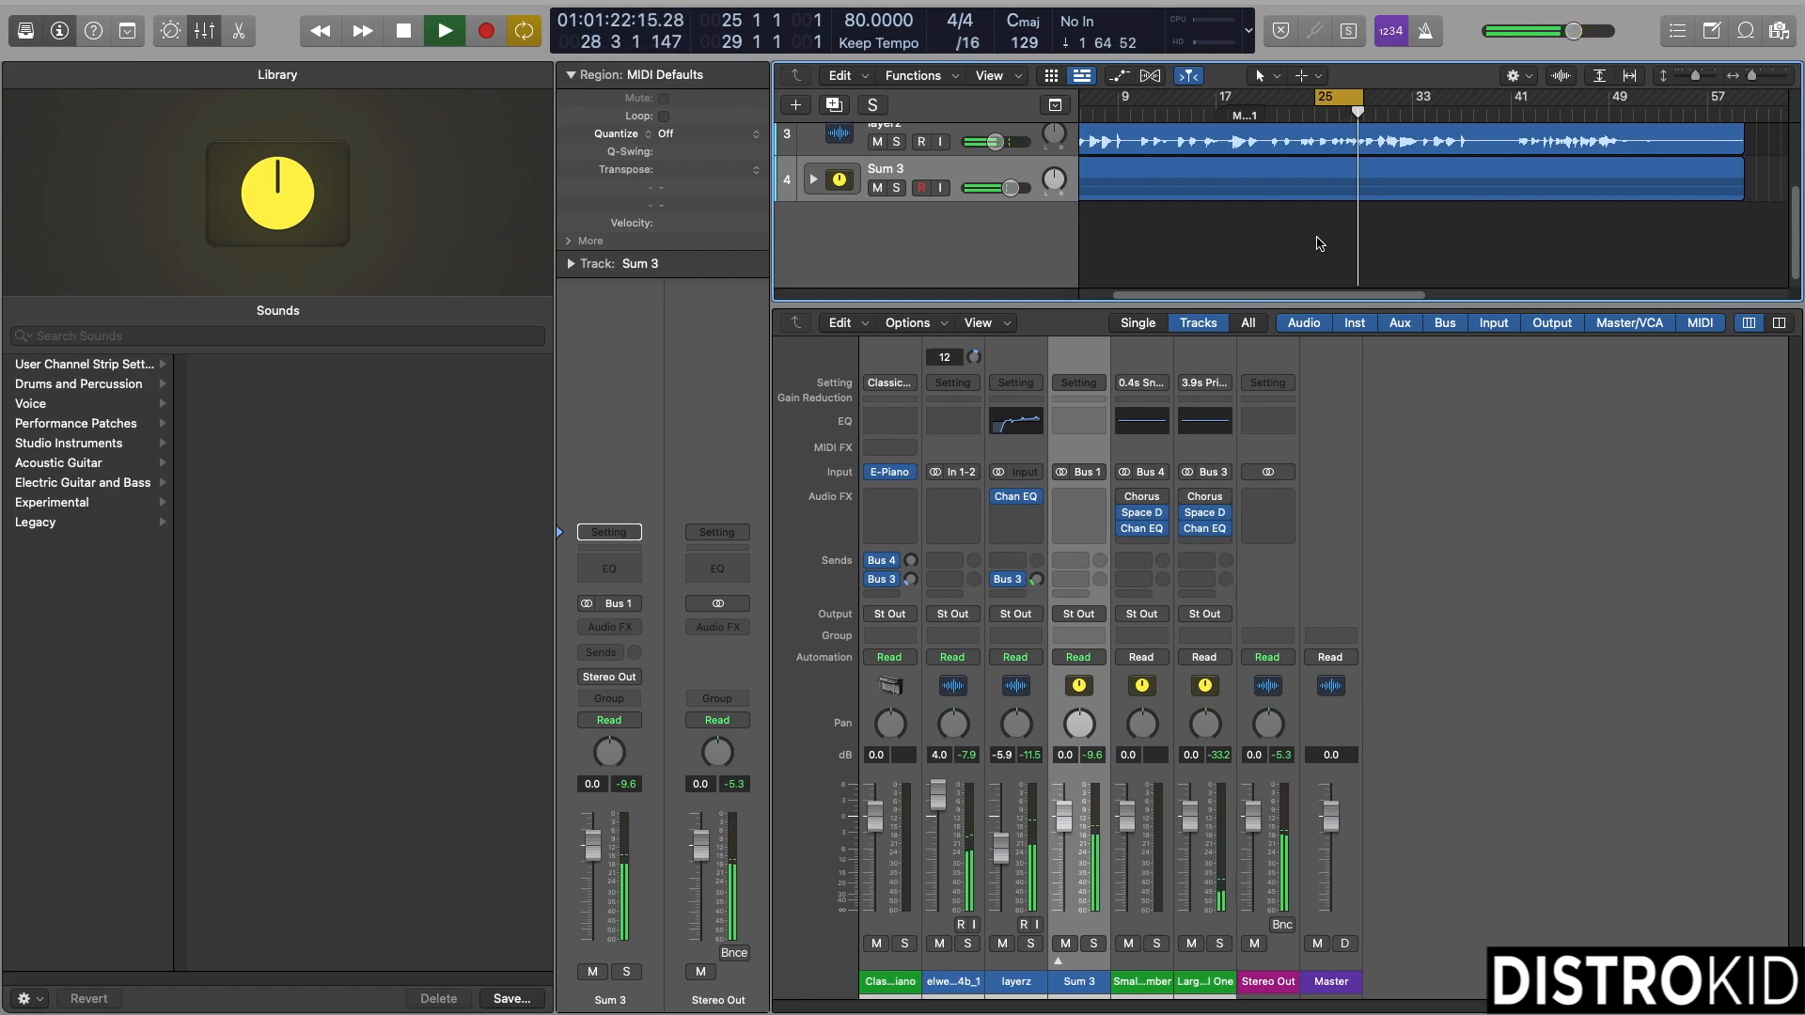
{"action": "key", "text": "space"}
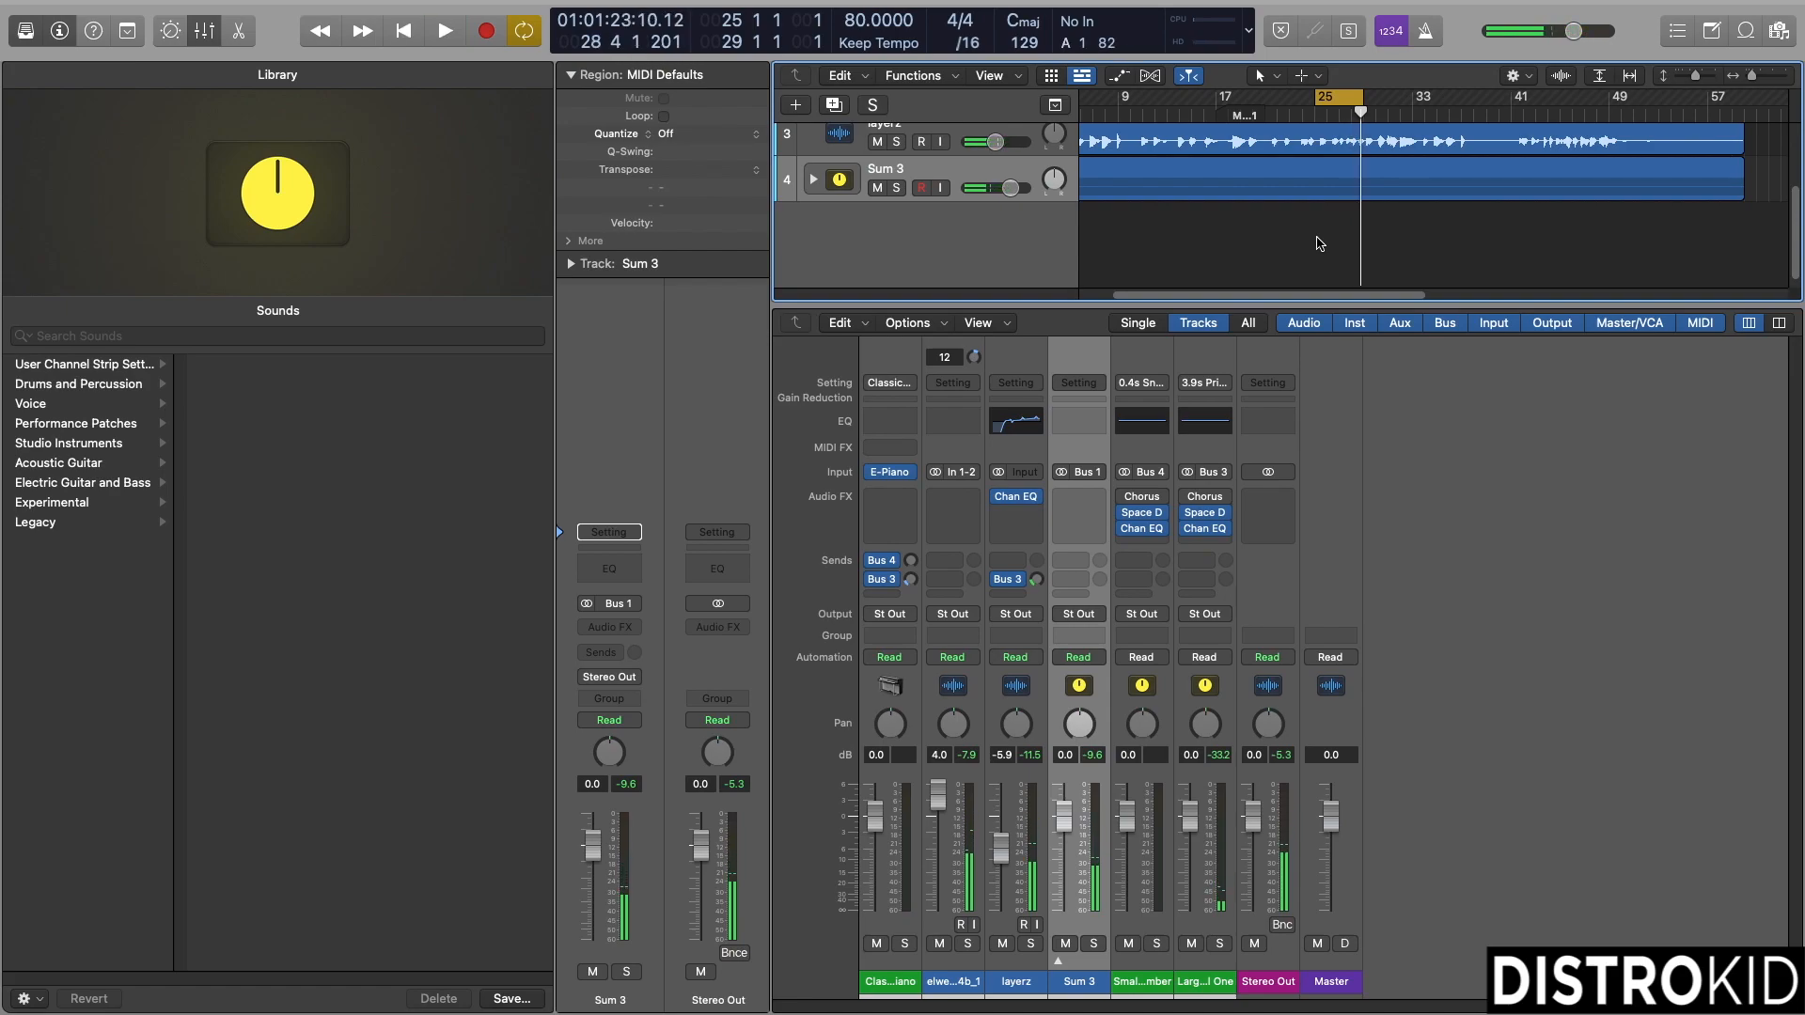
{"action": "scroll", "coordinate": [1310, 201], "scroll_direction": "up", "scroll_amount": 2}
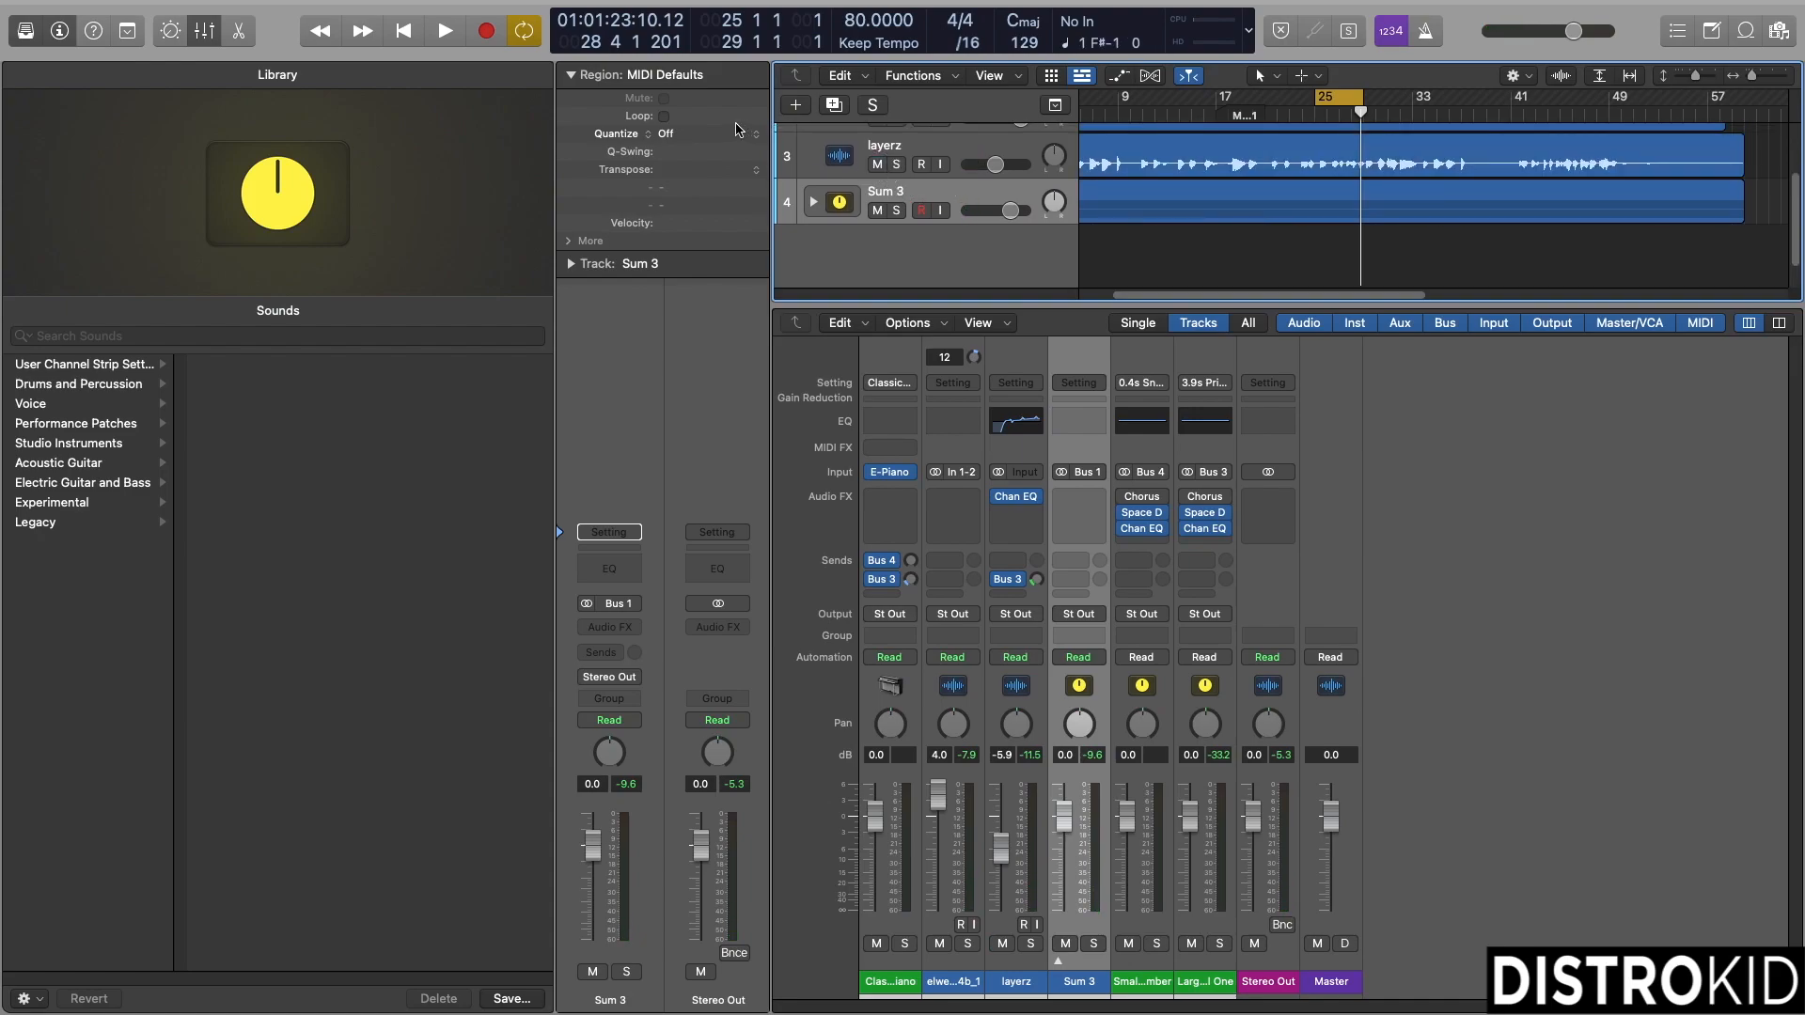
- Mute the layerz track and add a Channel EQ to the Sum 3 stack with its 1040 Hz band set to 1000 Hz
{"action": "left_click", "coordinate": [876, 165]}
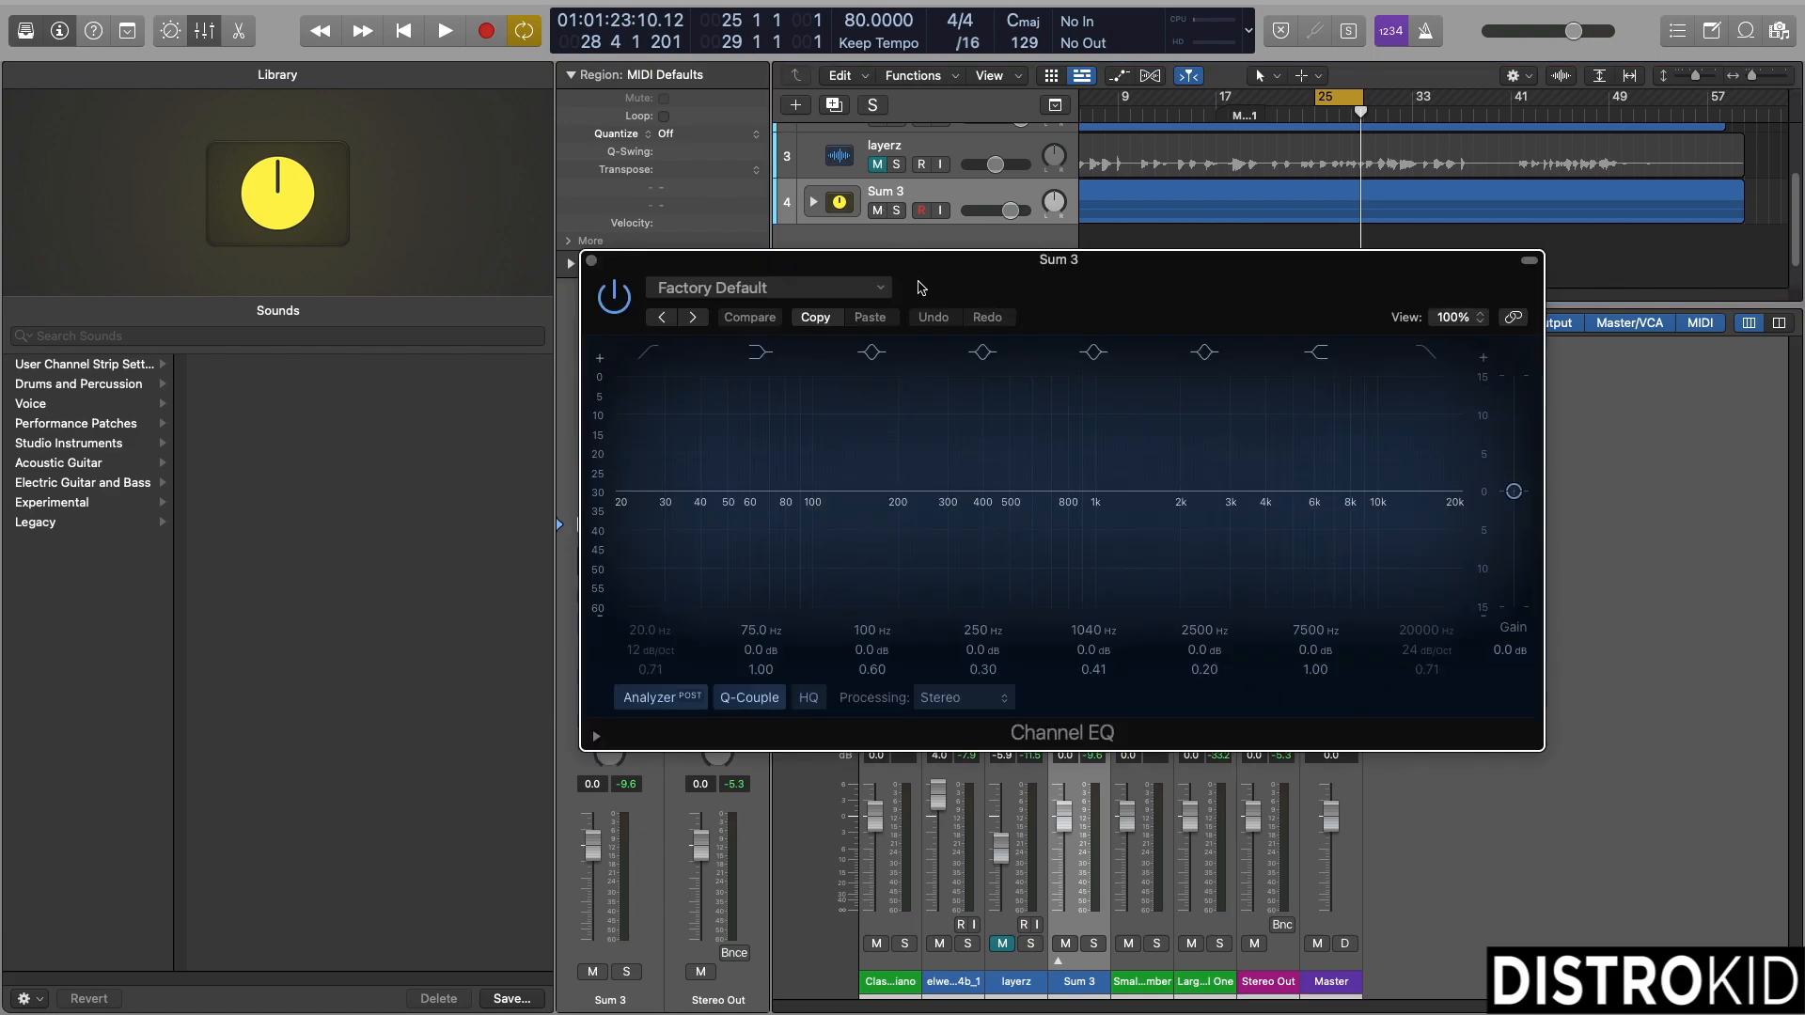
{"action": "left_click_drag", "start_coordinate": [1043, 267], "coordinate": [1149, 227]}
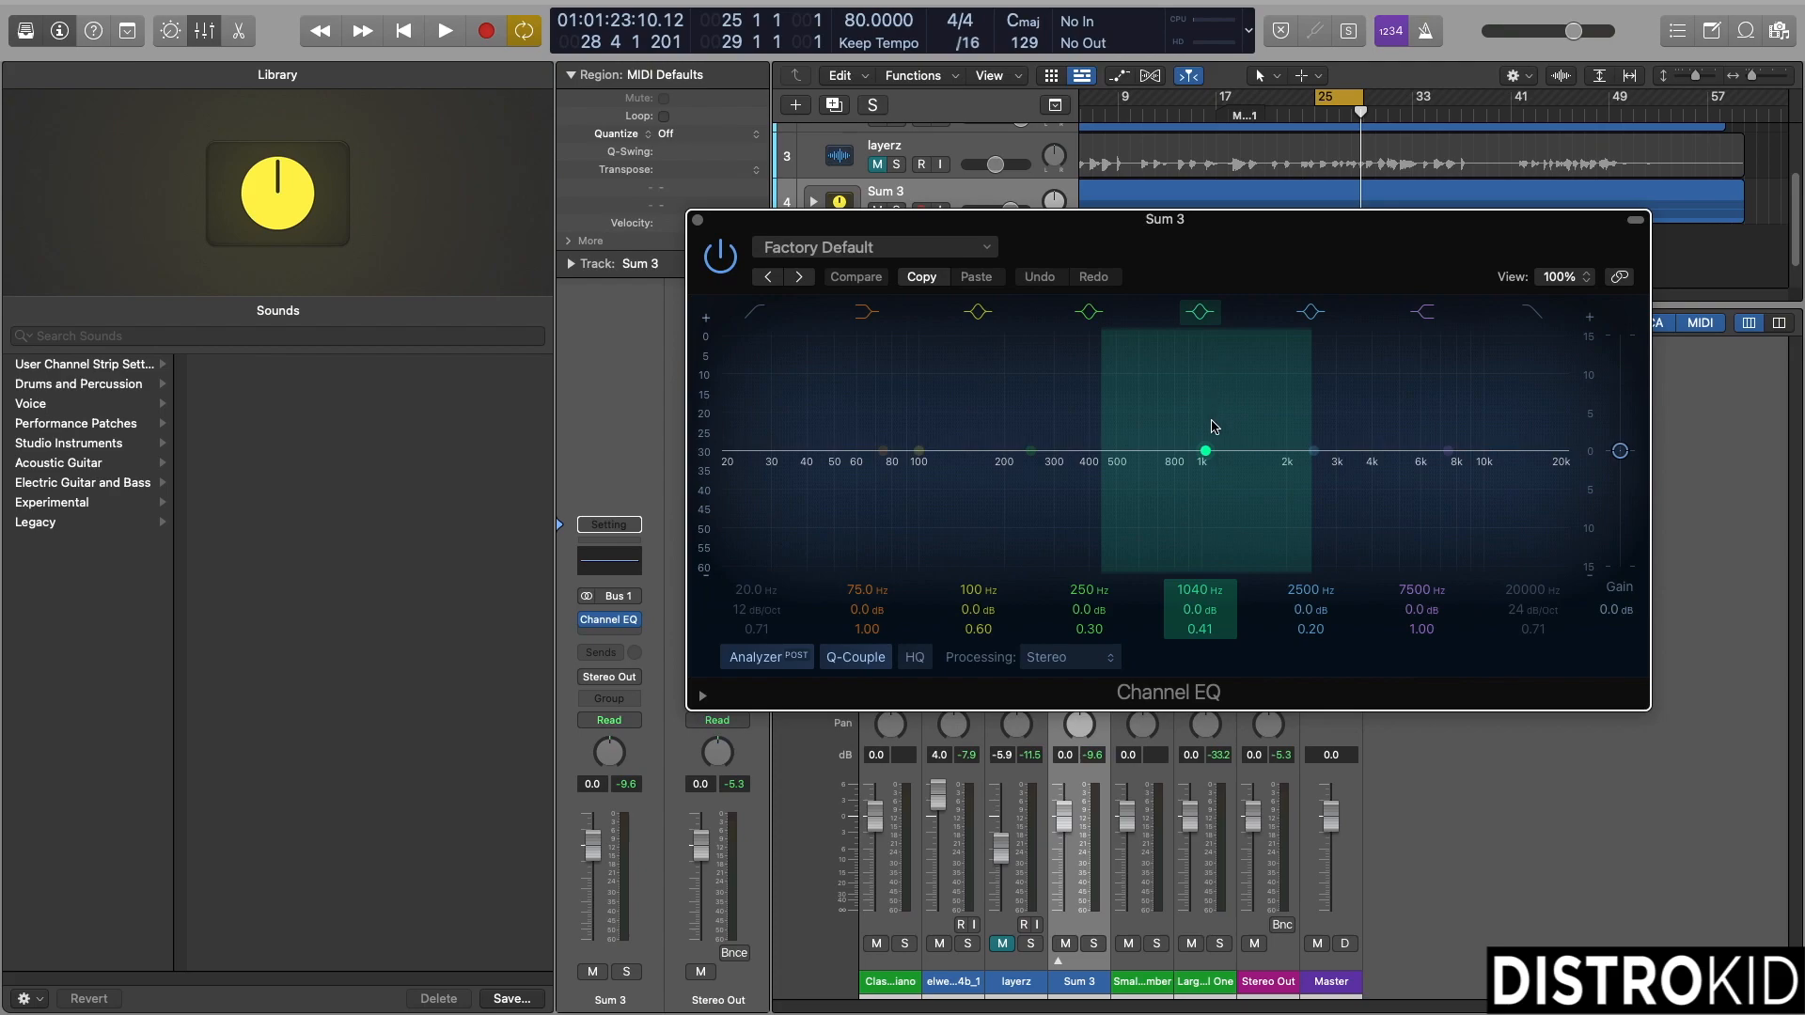
{"action": "left_click_drag", "start_coordinate": [1213, 426], "coordinate": [1208, 425]}
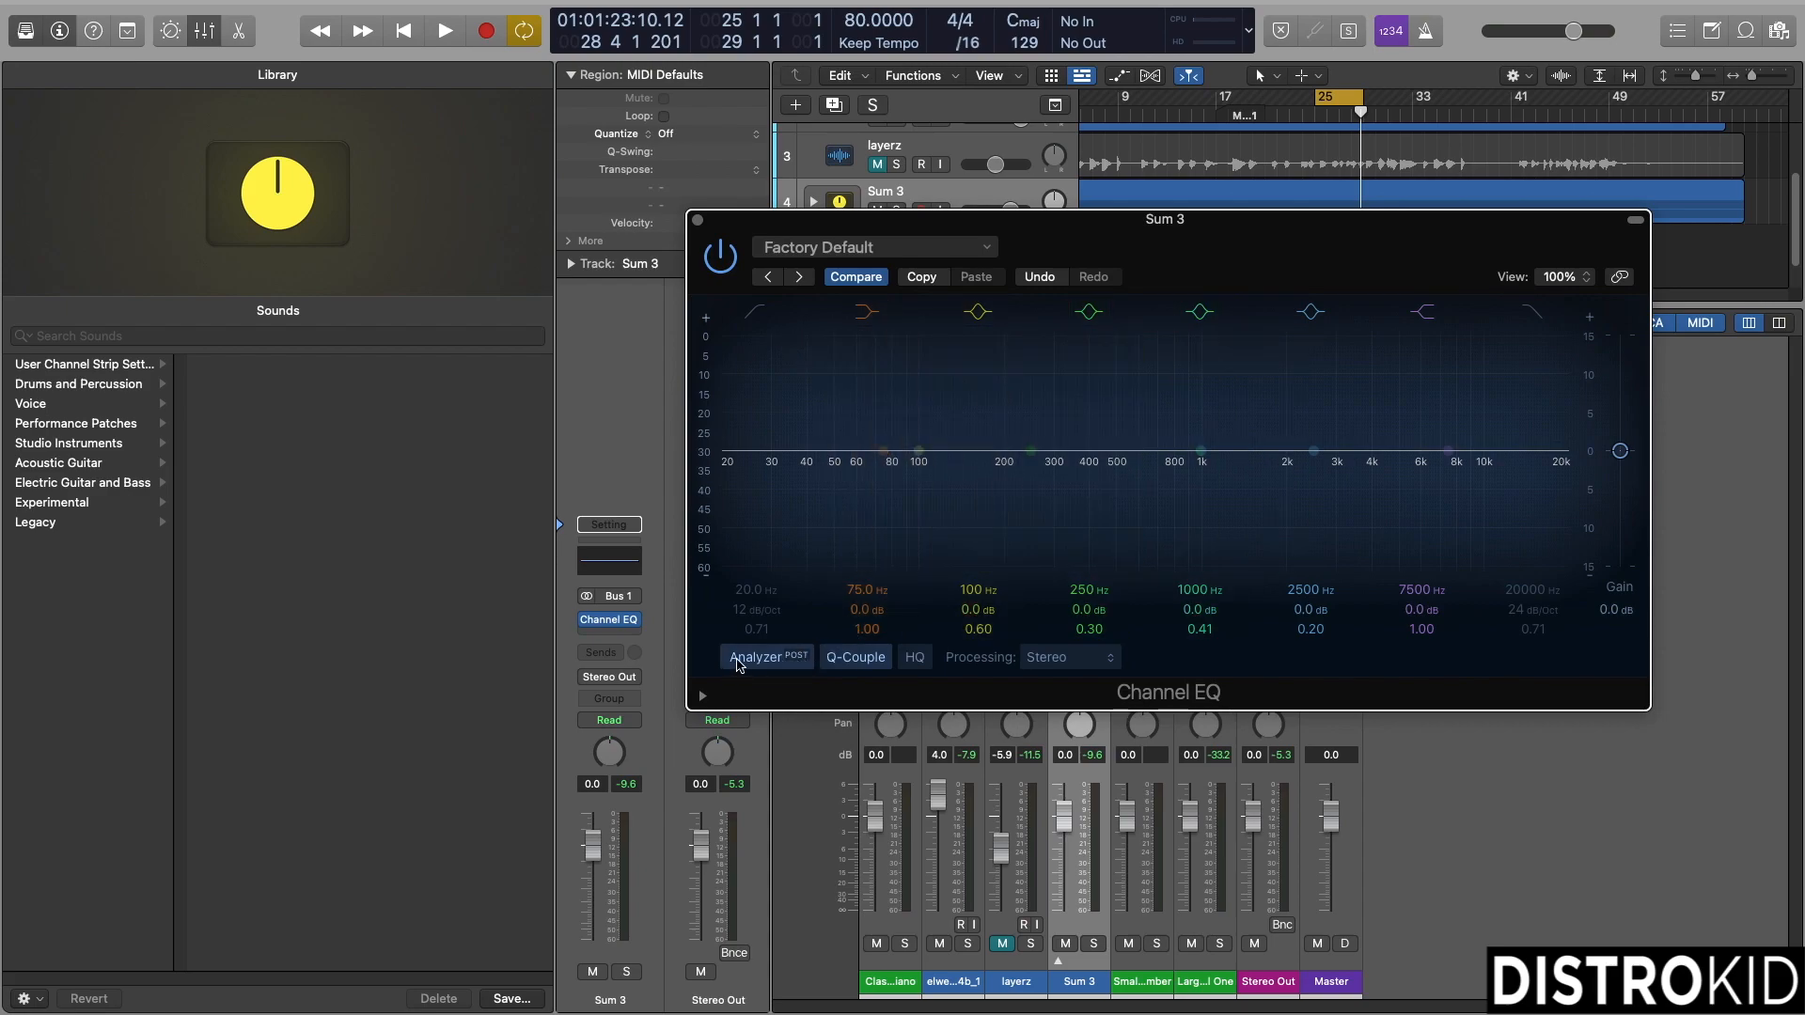
- Solo the Sum 3 stack and start playback with the Channel EQ analyzer in view
{"action": "left_click_drag", "start_coordinate": [982, 218], "coordinate": [912, 311]}
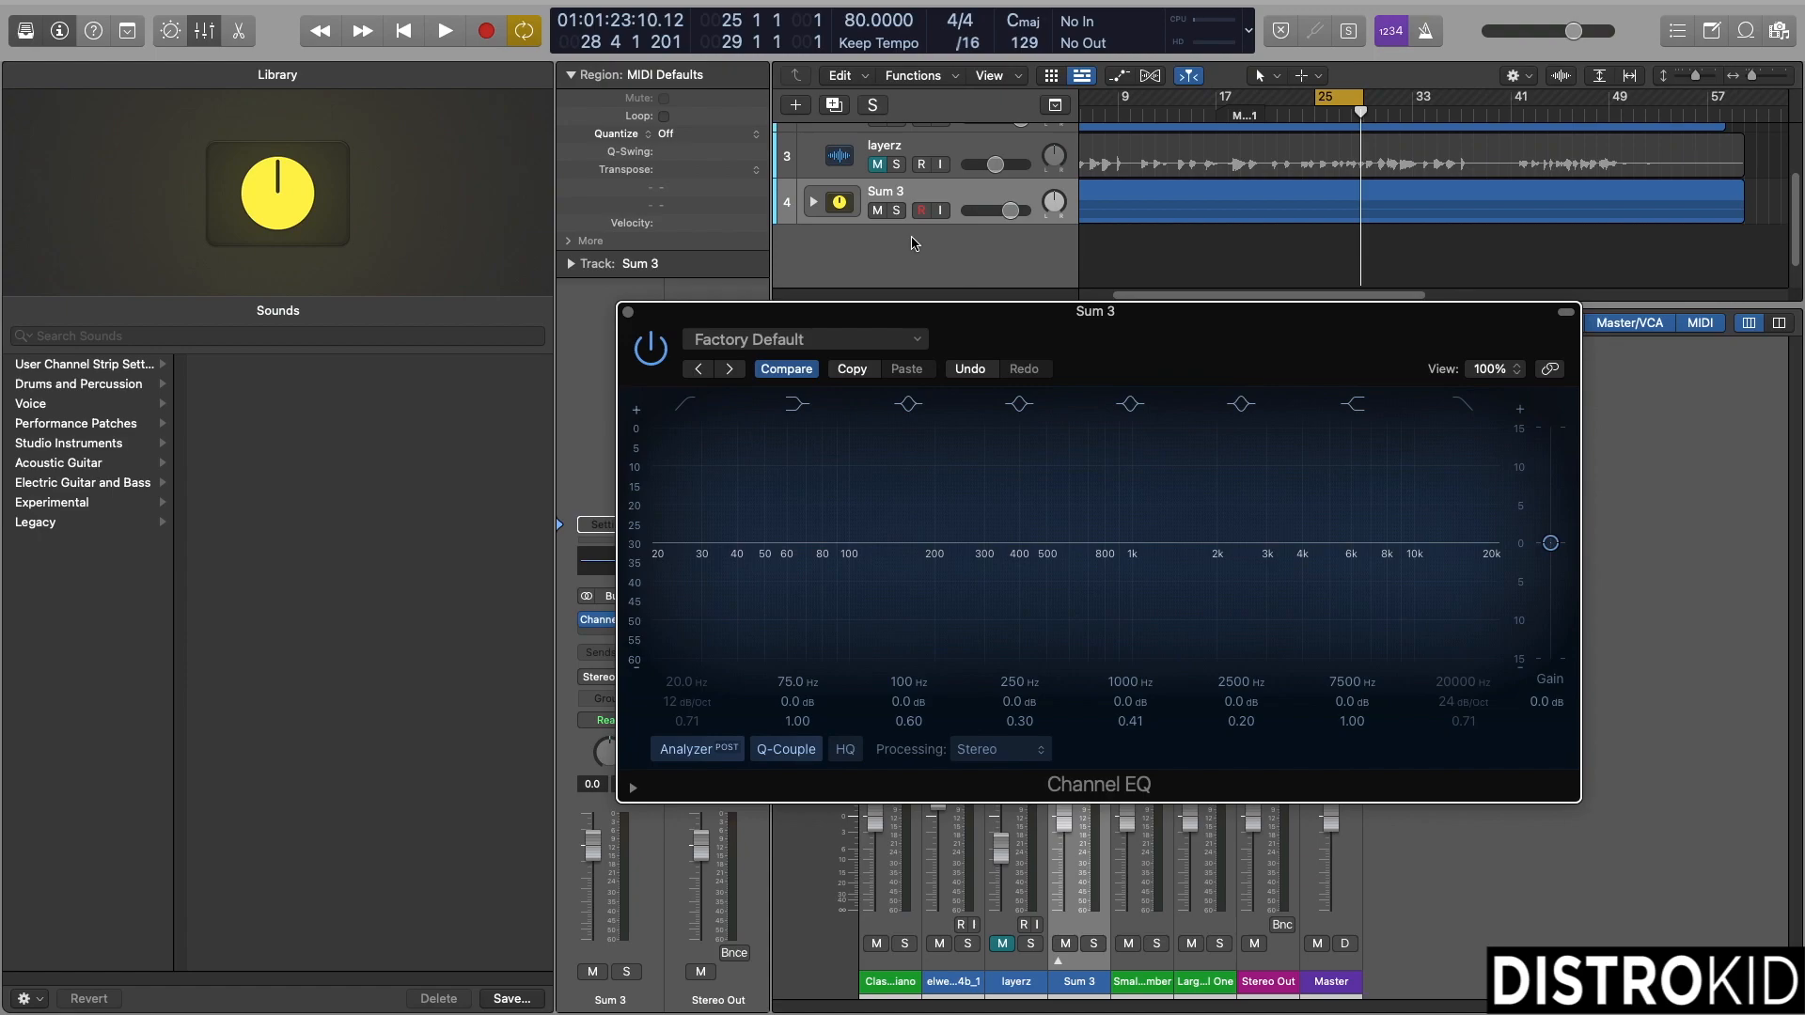
{"action": "left_click", "coordinate": [895, 211]}
{"action": "key", "text": "space"}
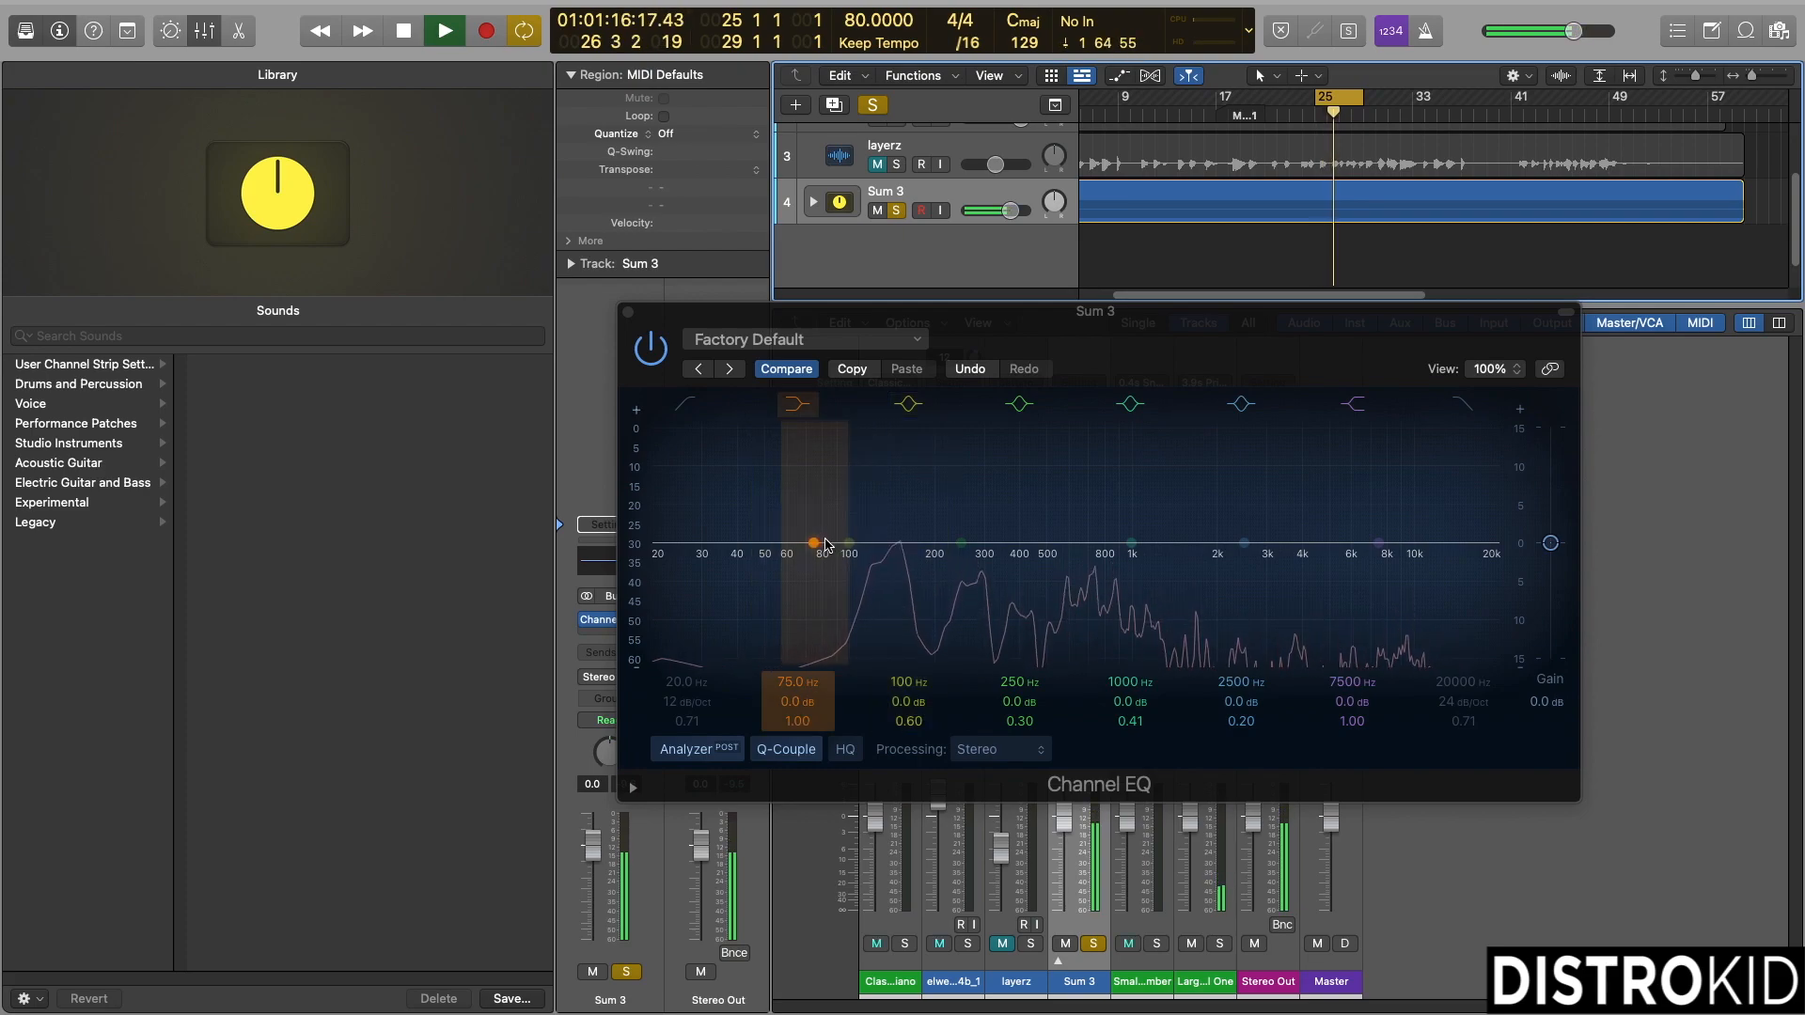
- Boost the Channel EQ's low shelf by 9.4 dB at 78 Hz and bring the high cut down to 156 Hz
{"action": "left_click_drag", "start_coordinate": [806, 543], "coordinate": [813, 449]}
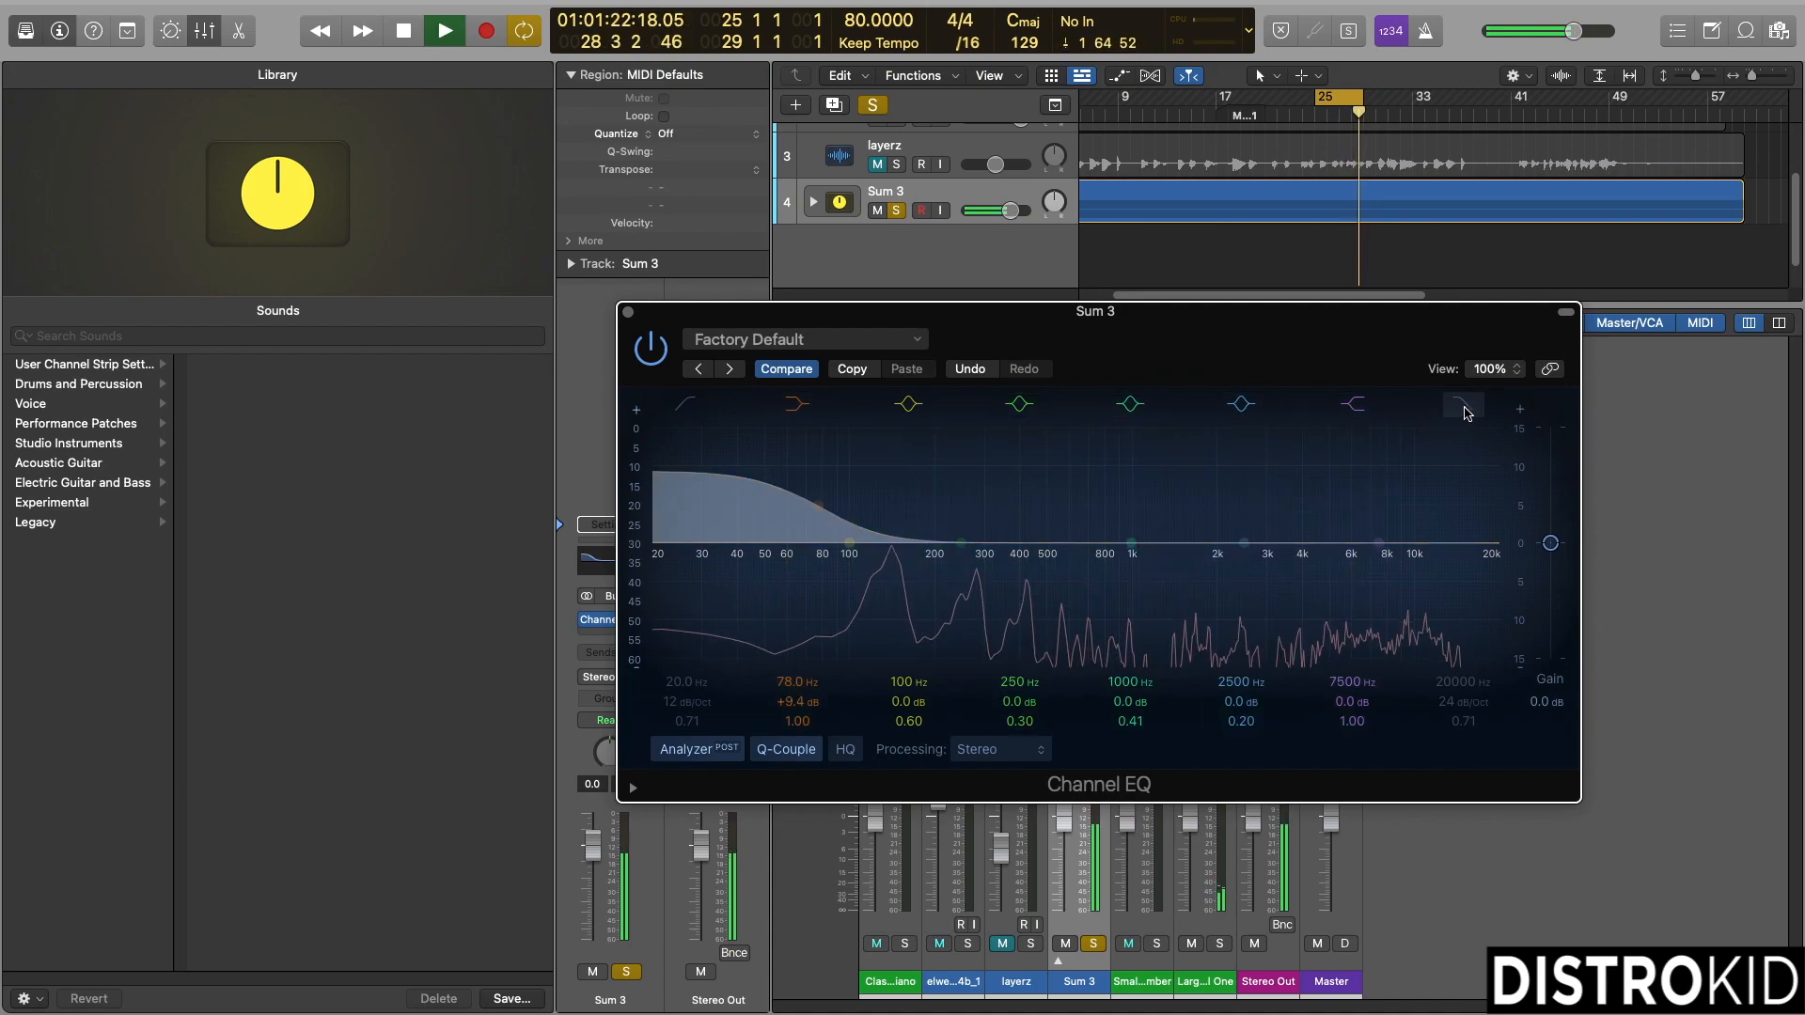
{"action": "left_click_drag", "start_coordinate": [1482, 609], "coordinate": [879, 604]}
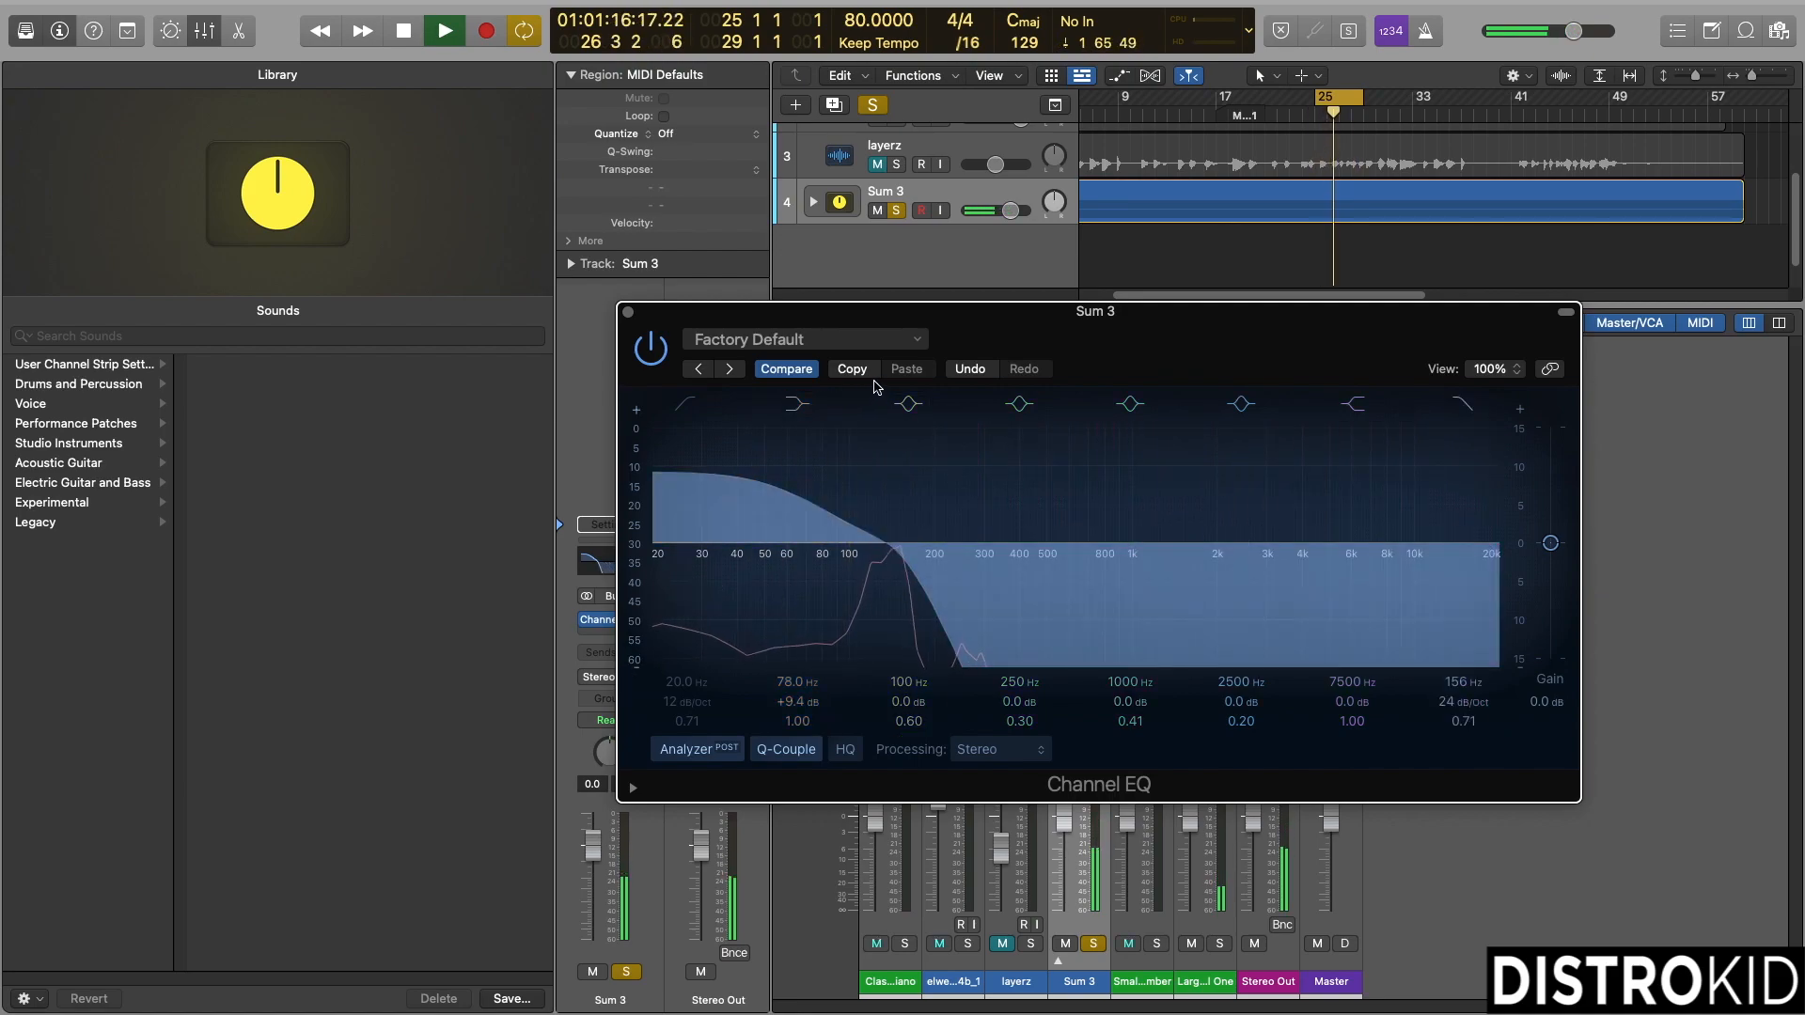
{"action": "left_click_drag", "start_coordinate": [1039, 329], "coordinate": [1500, 749]}
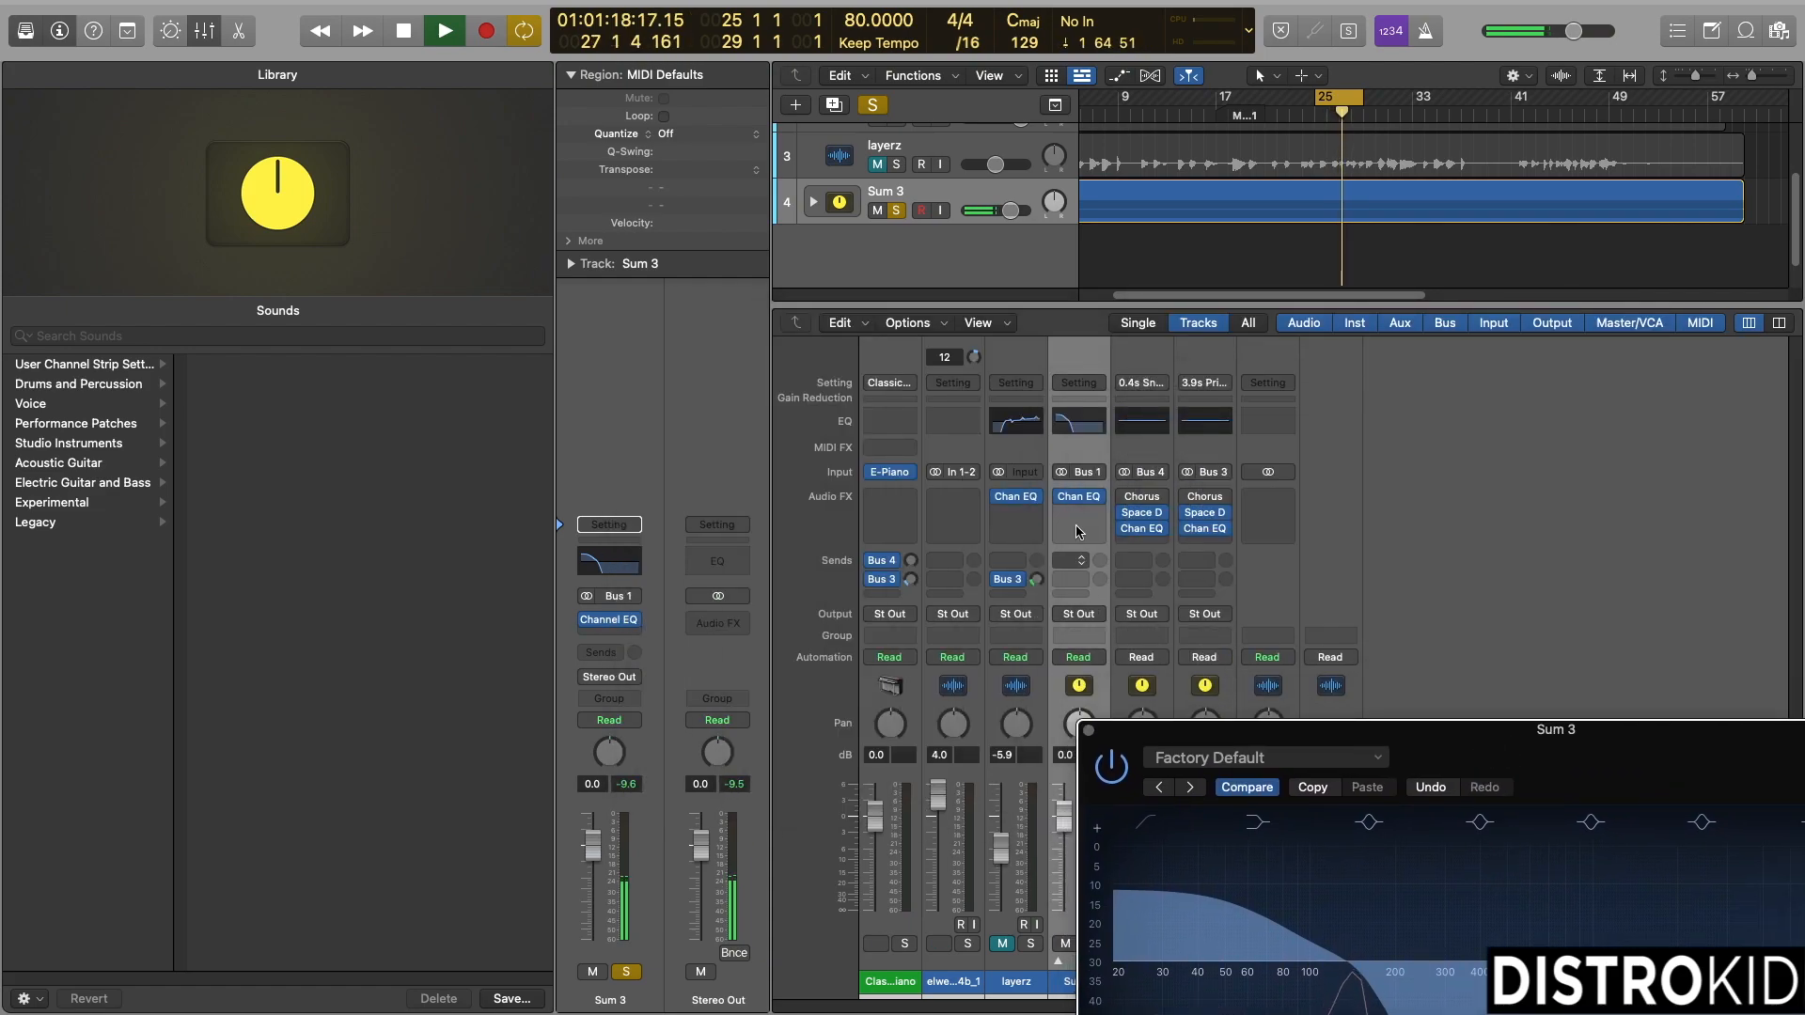
{"action": "scroll", "coordinate": [825, 203], "scroll_direction": "down", "scroll_amount": 2}
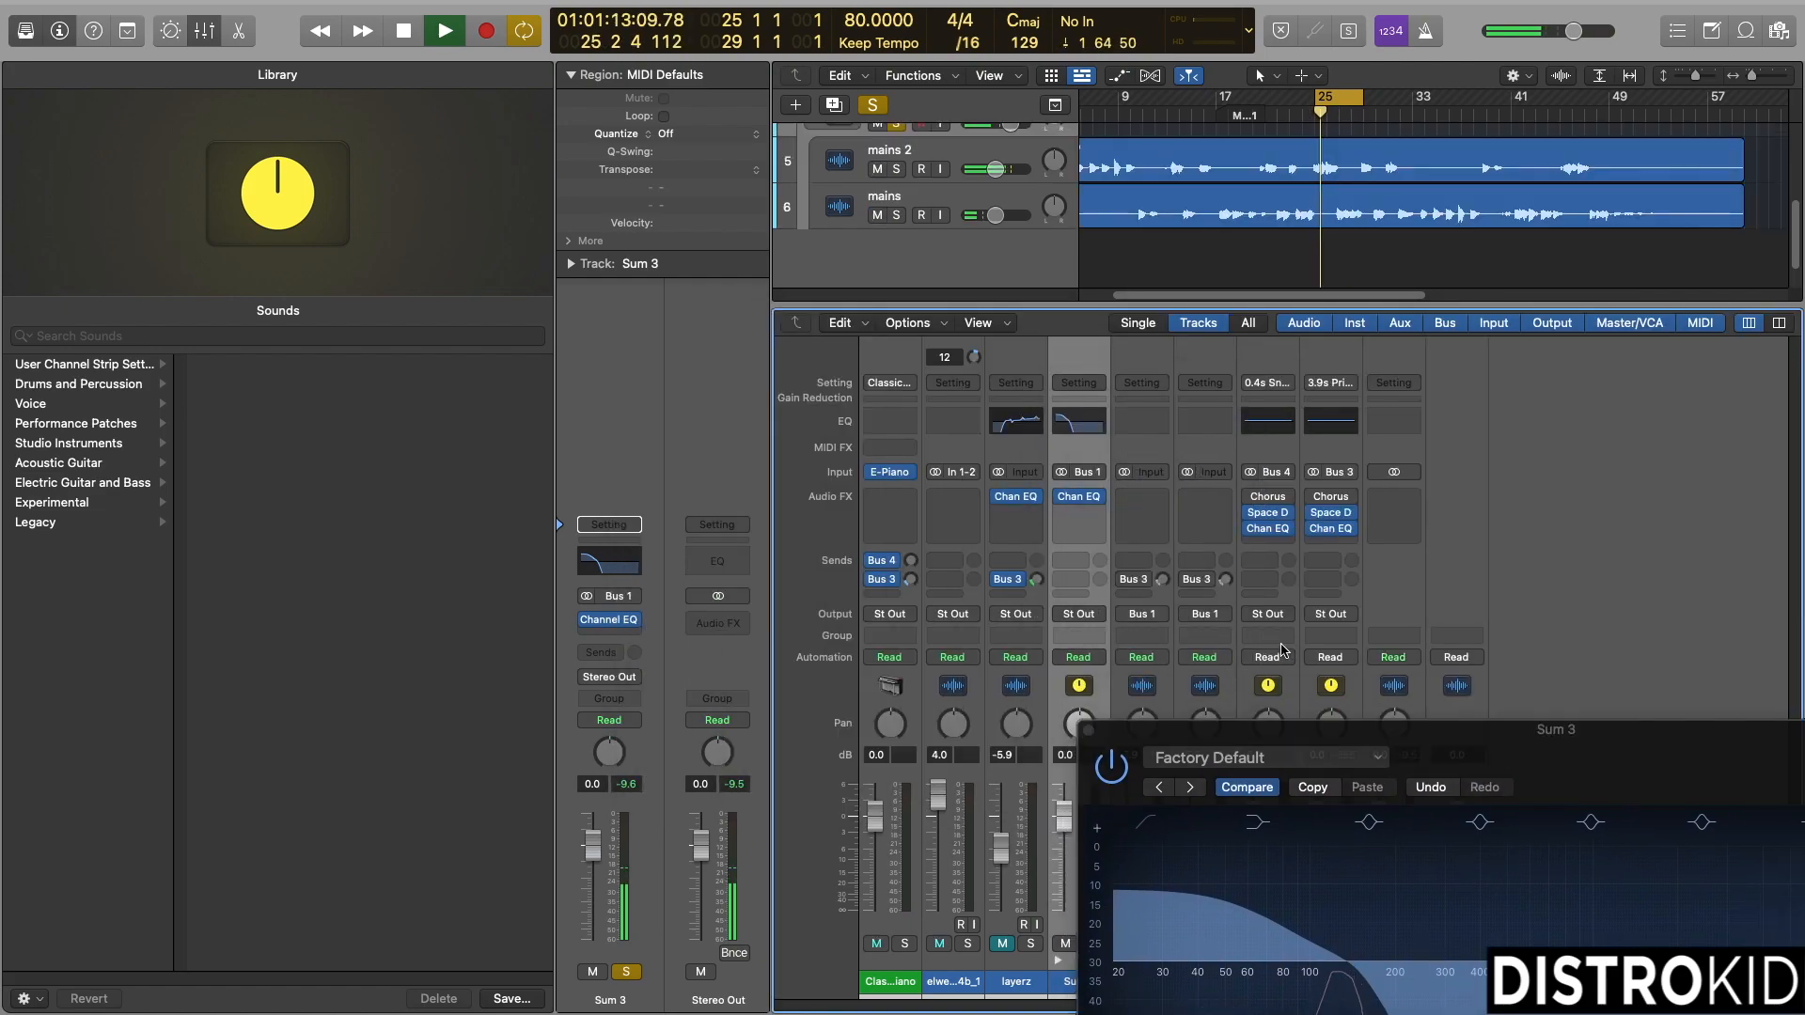
{"action": "left_click_drag", "start_coordinate": [1507, 756], "coordinate": [1134, 348]}
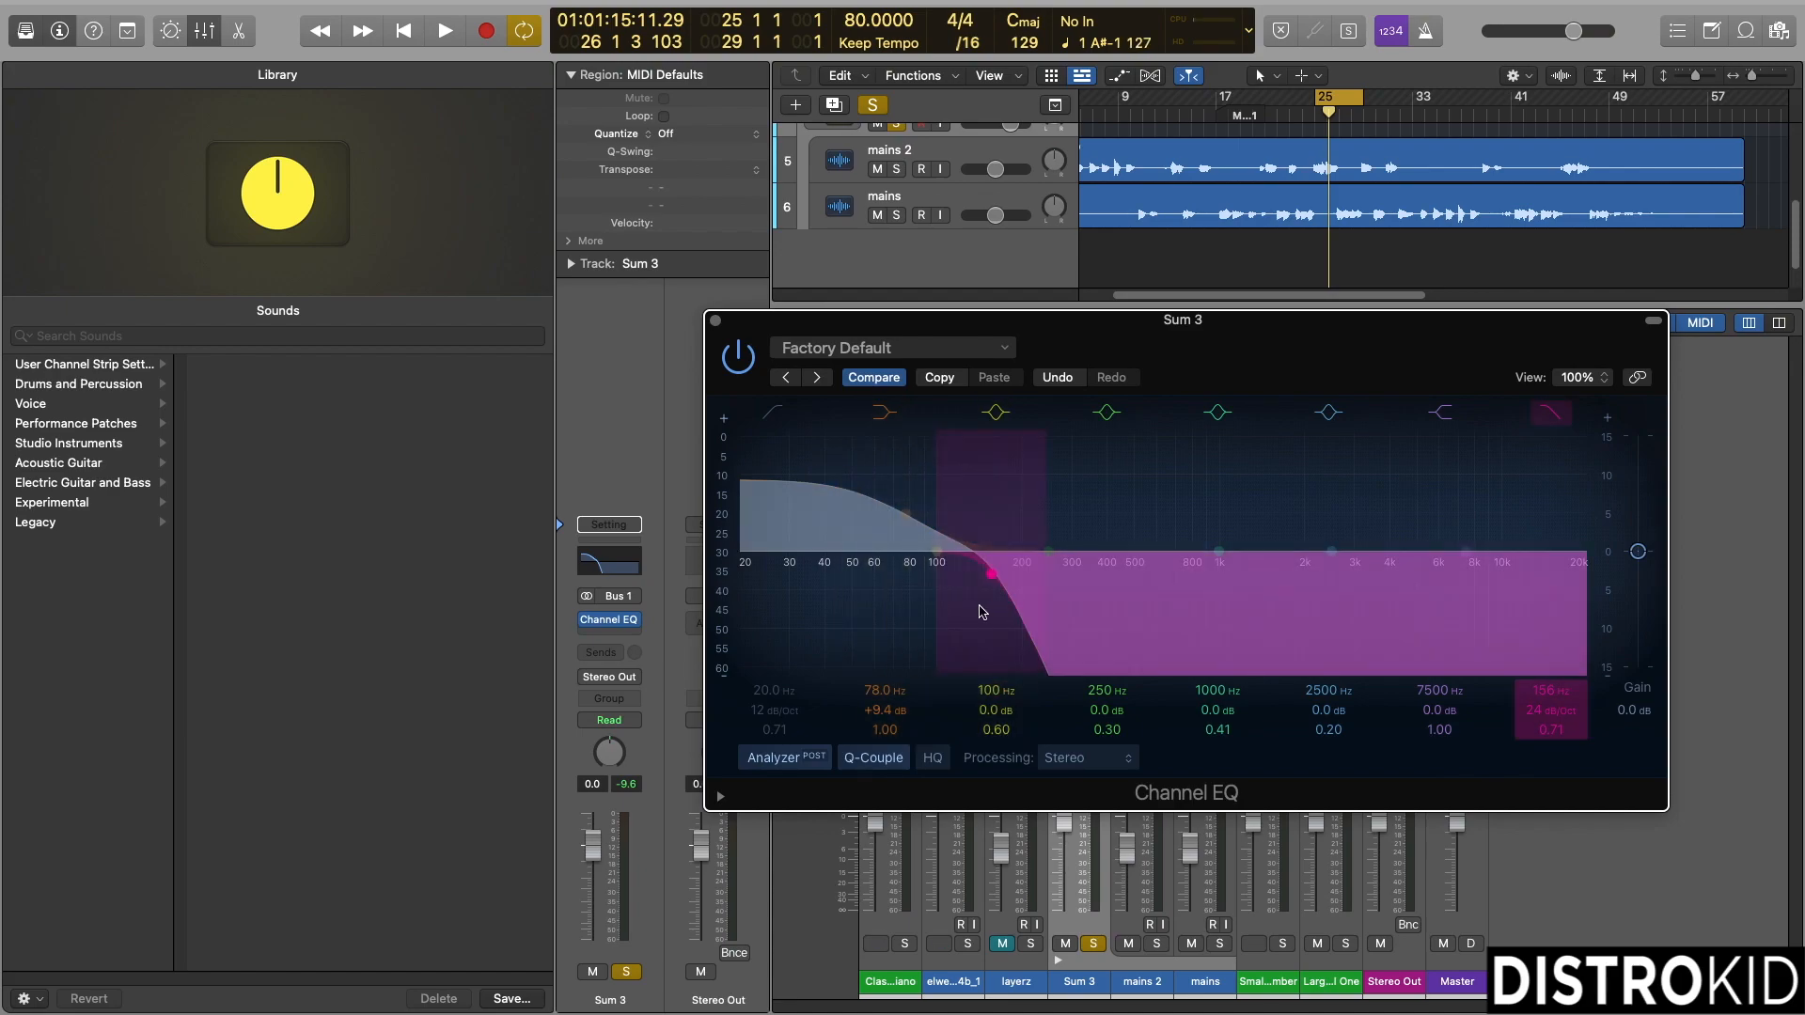
- Sweep the high cut frequency during playback and settle it at 218 Hz
{"action": "key", "text": "space"}
{"action": "left_click_drag", "start_coordinate": [981, 612], "coordinate": [1059, 594]}
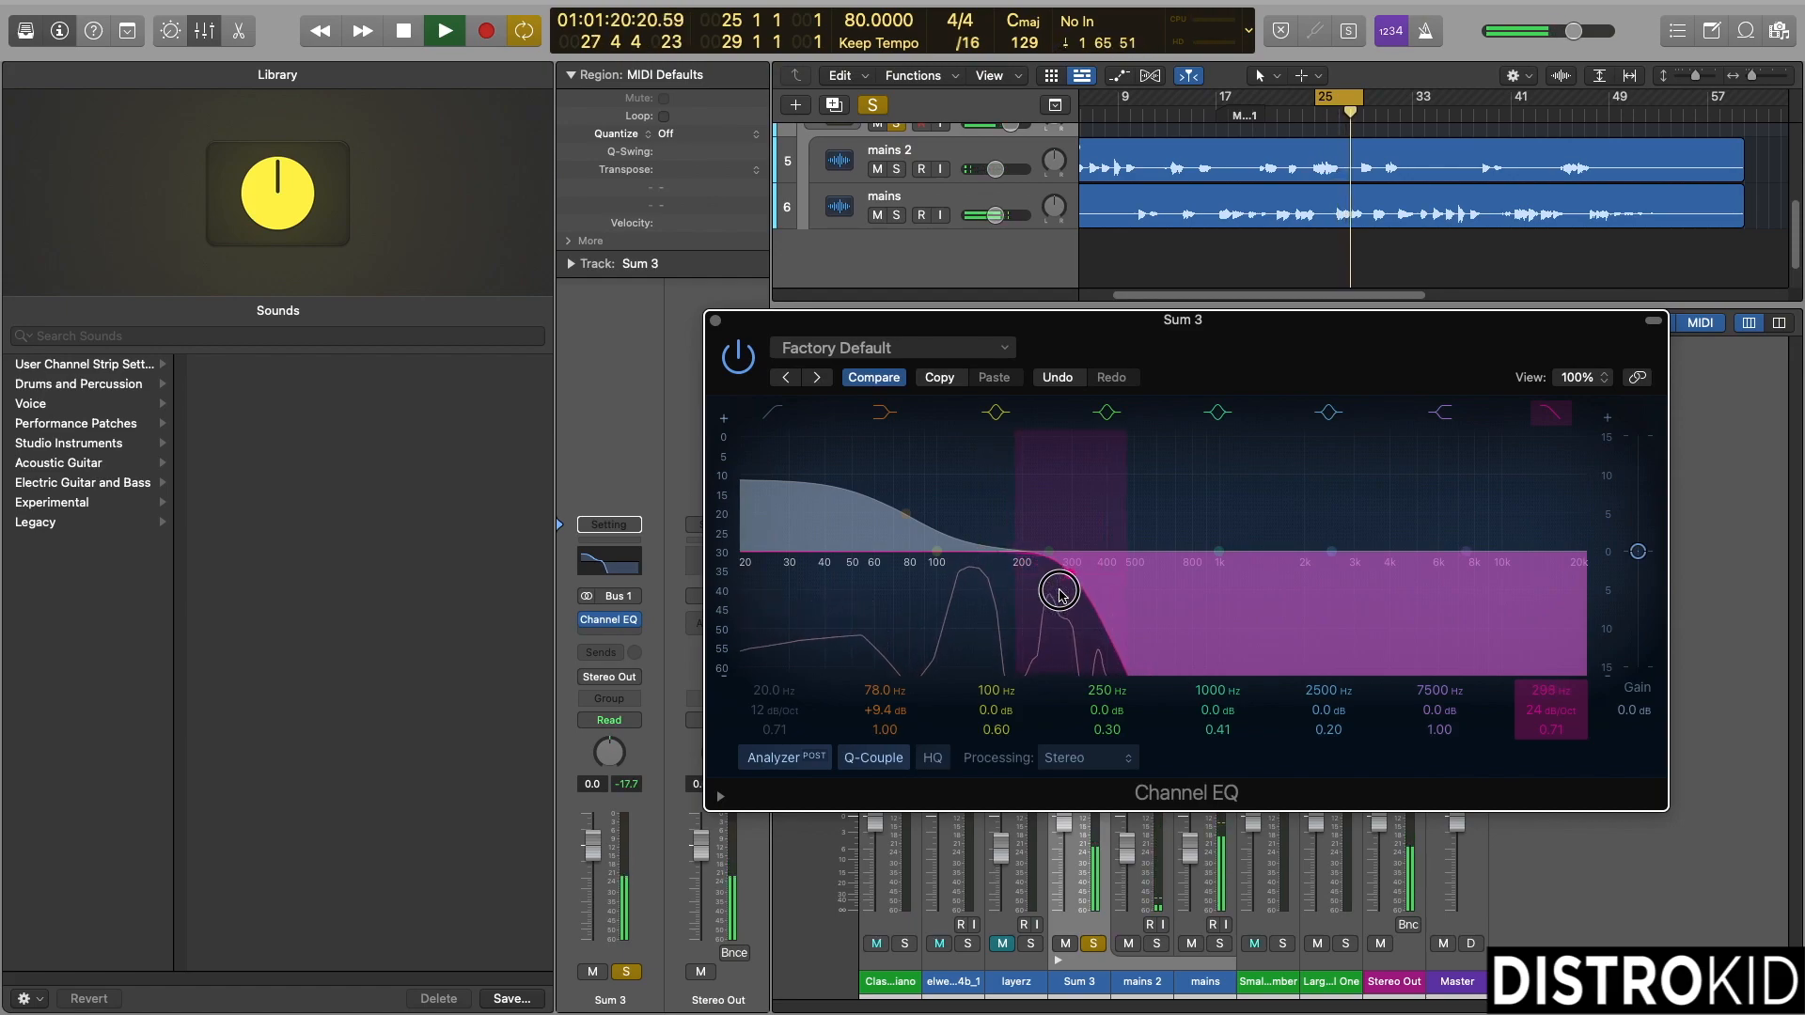
{"action": "key", "text": "space"}
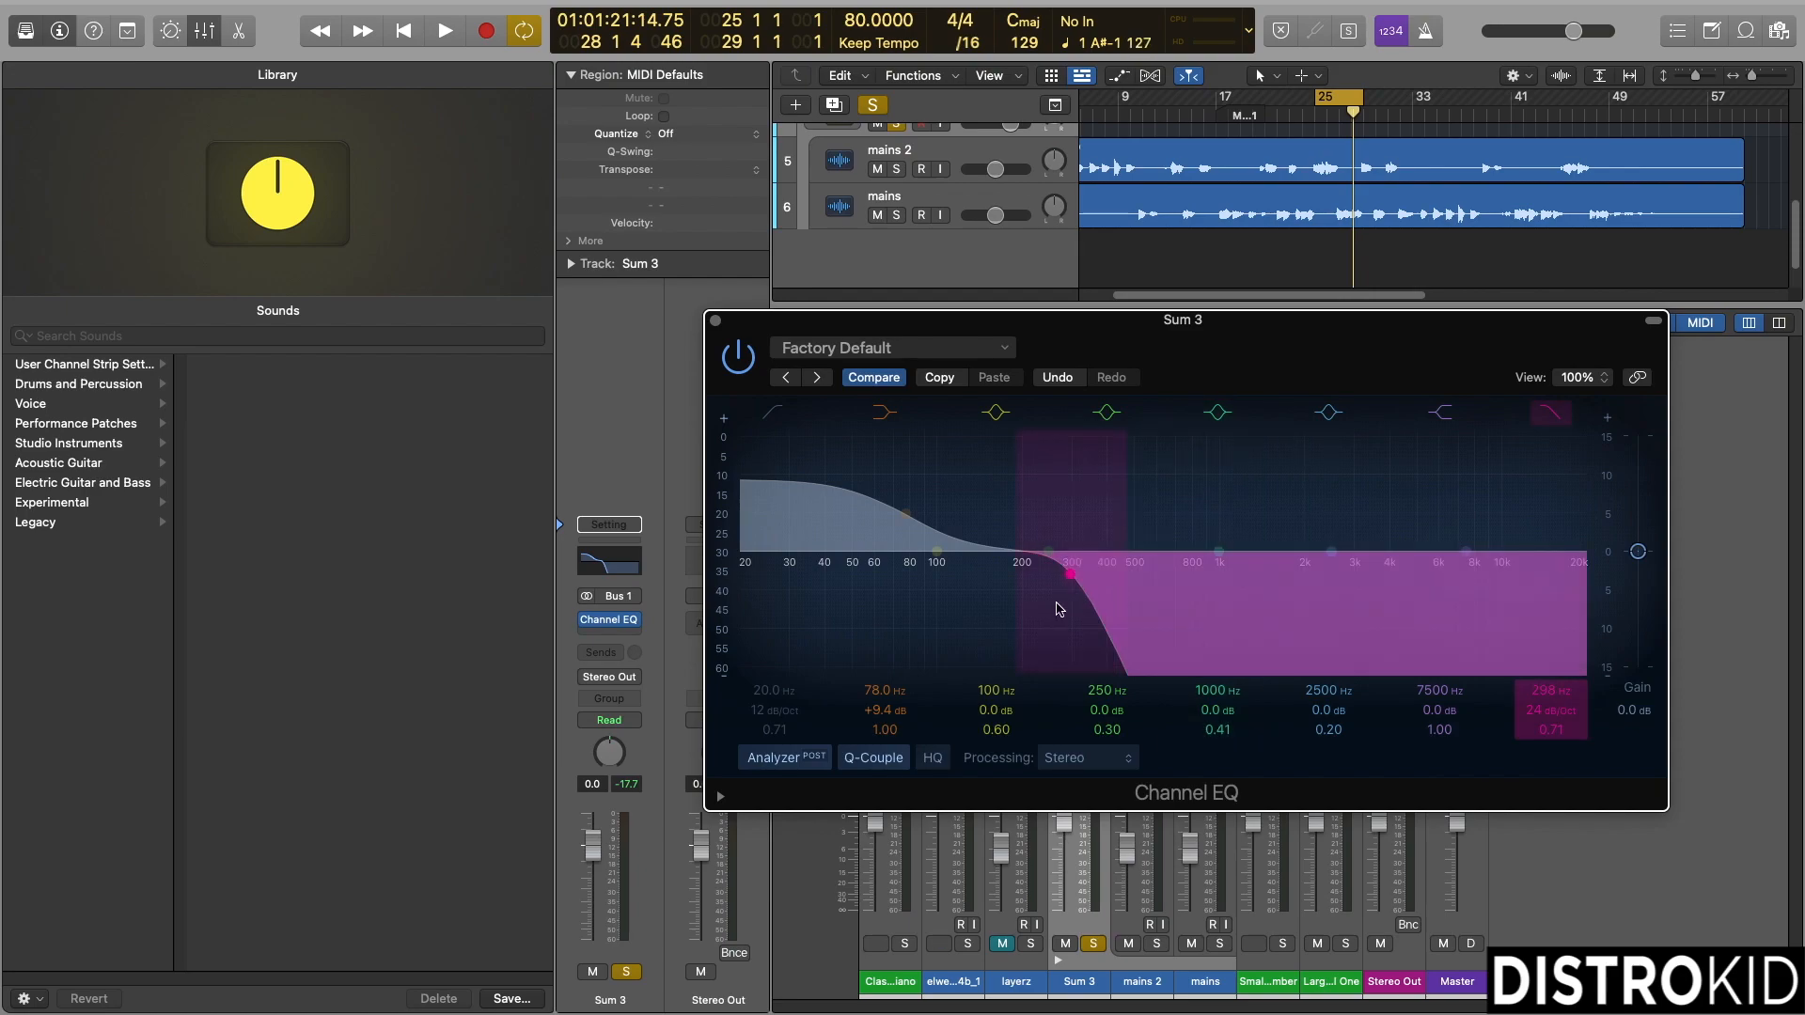
{"action": "key", "text": "space"}
{"action": "left_click_drag", "start_coordinate": [1058, 609], "coordinate": [1015, 606]}
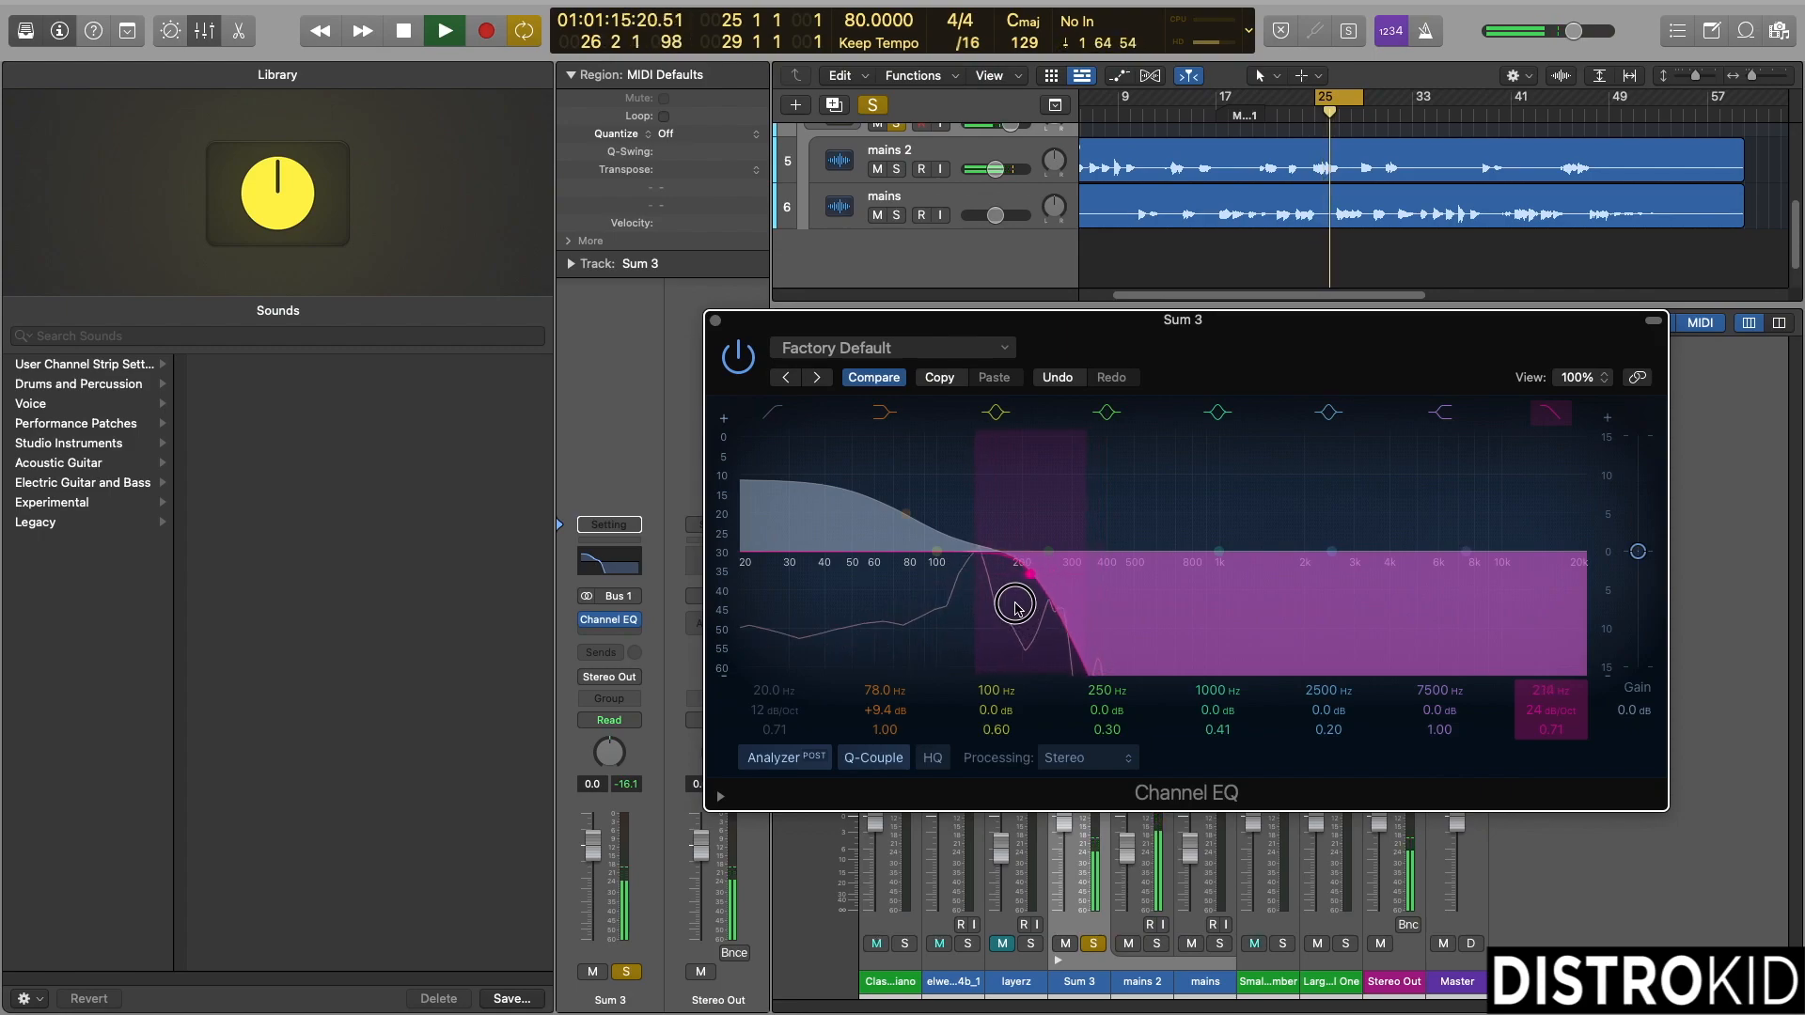
{"action": "left_click_drag", "start_coordinate": [1017, 600], "coordinate": [1018, 601]}
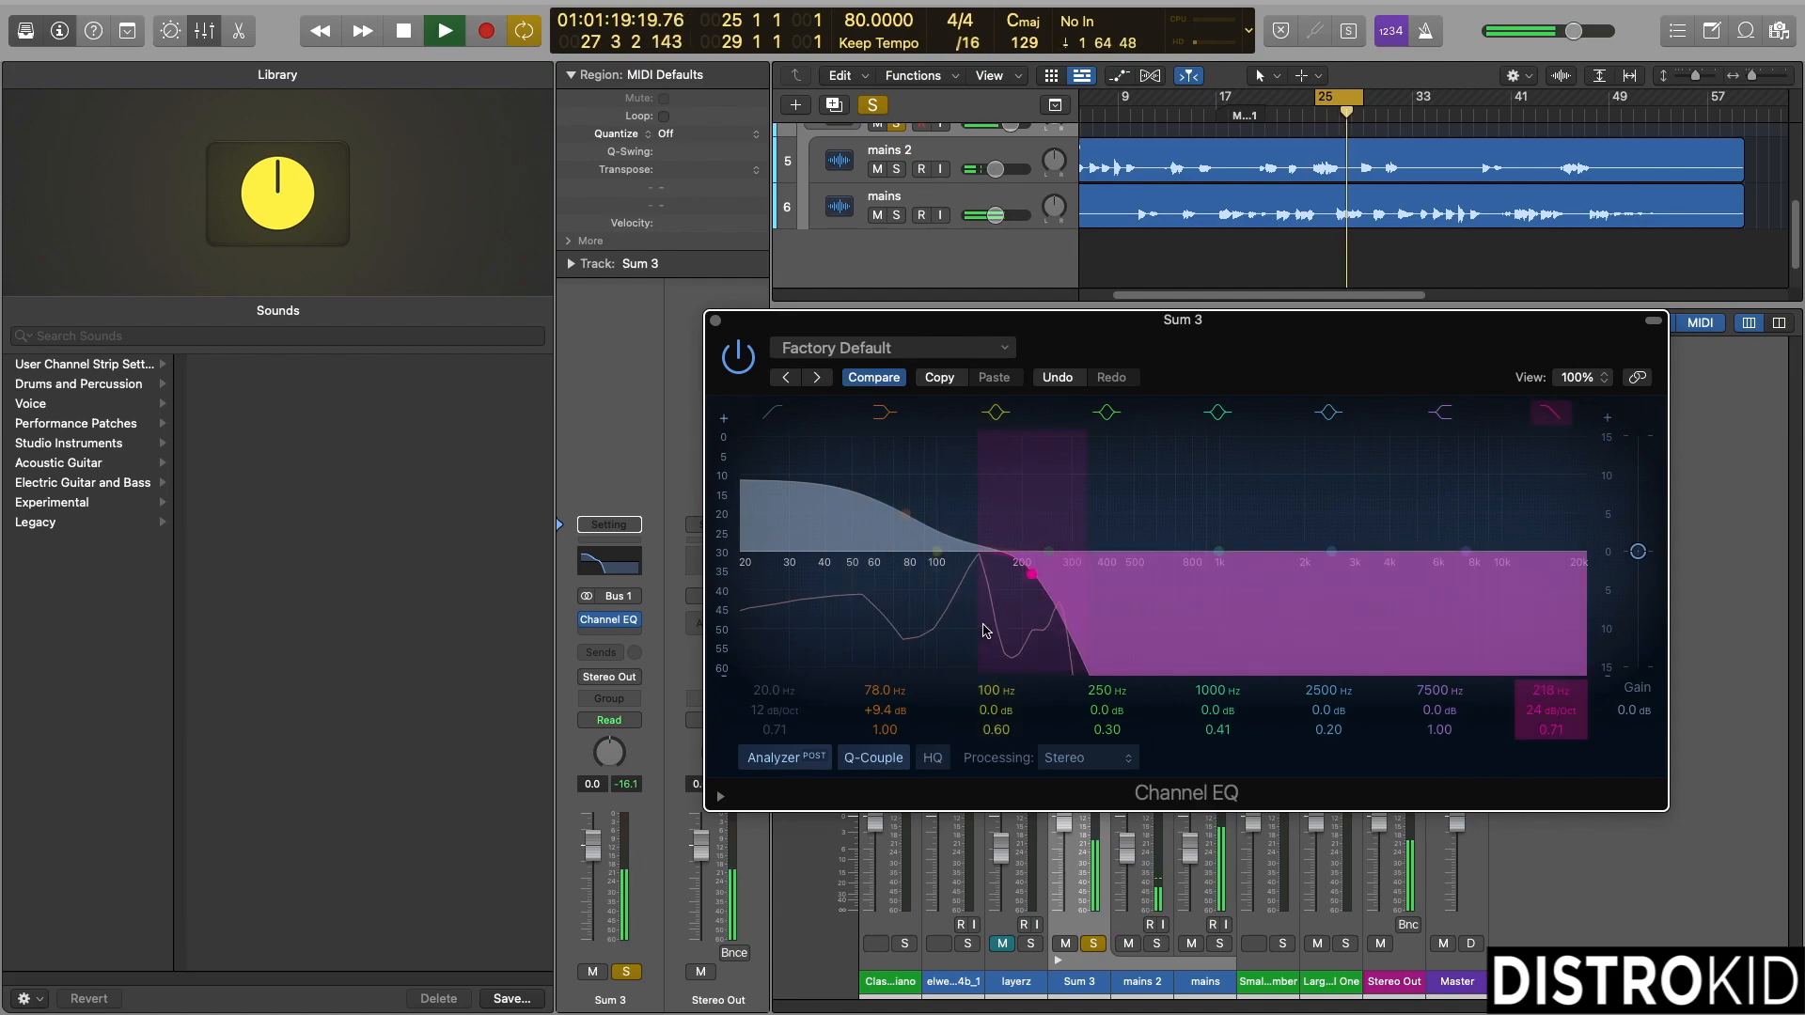
{"action": "key", "text": "space"}
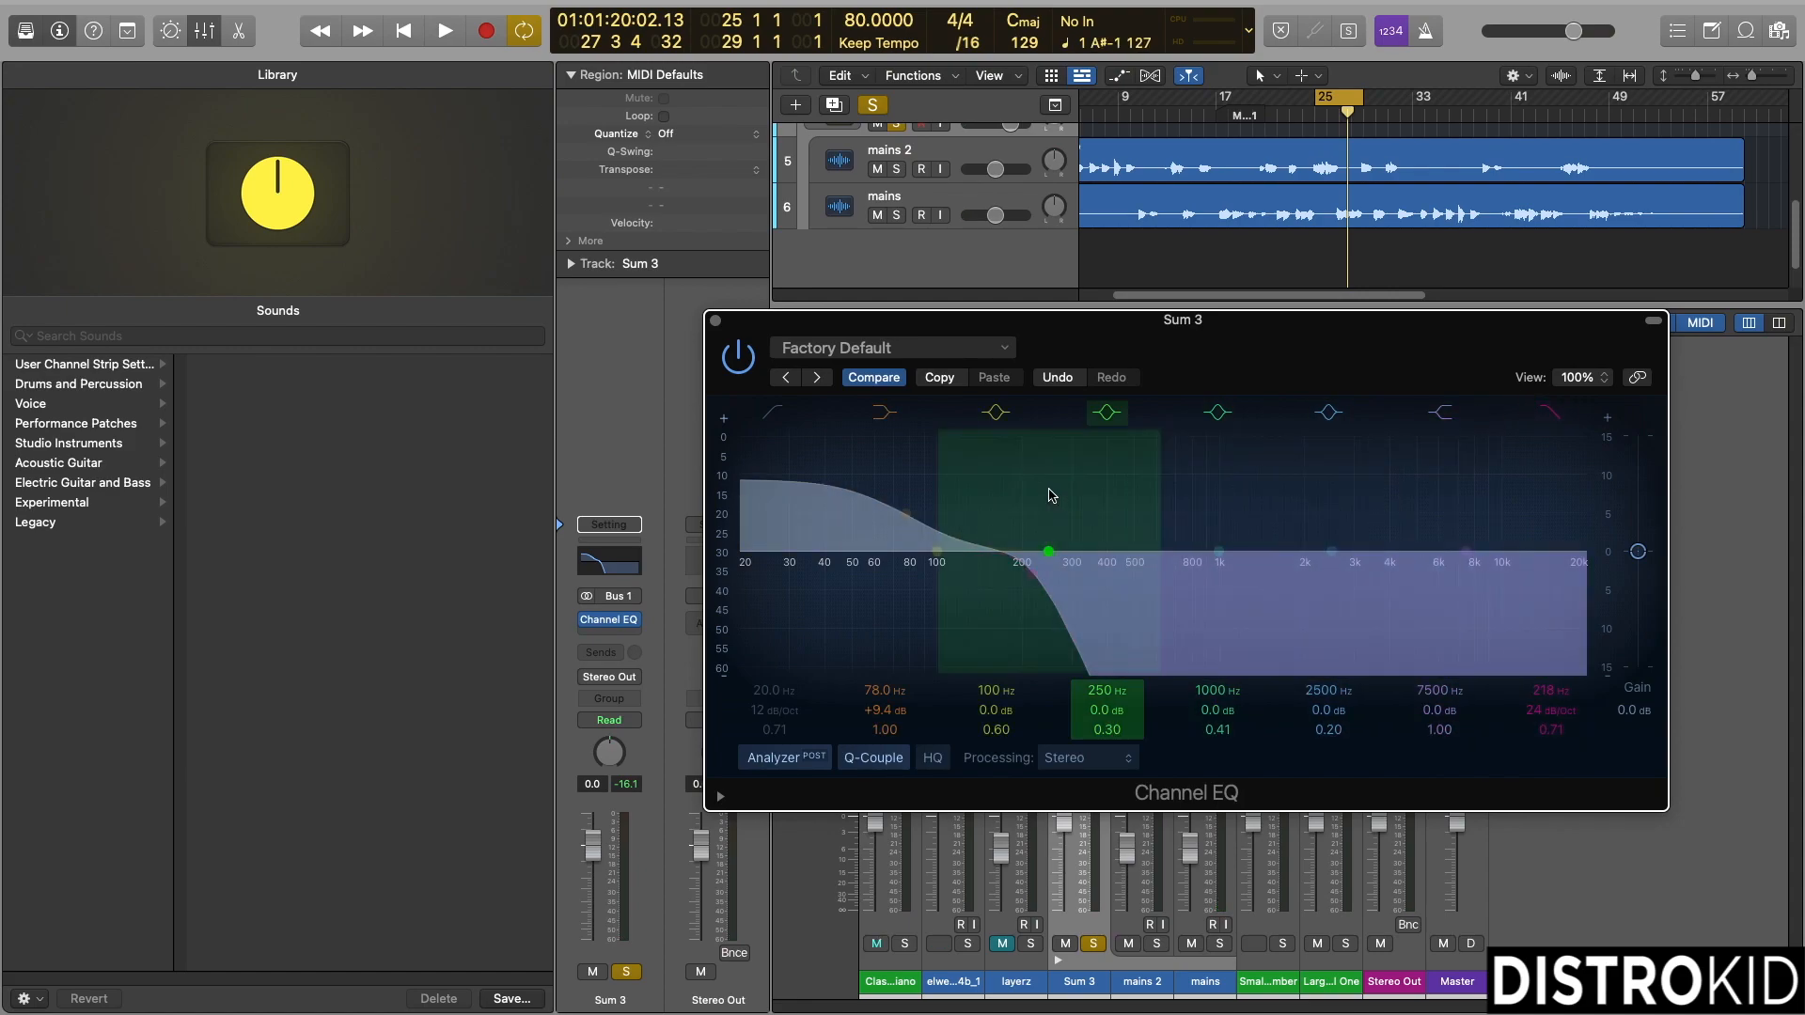
- Reduce the low shelf to -0.3 dB at 88 Hz and enable a low cut at 127 Hz with a 36 dB/Oct slope
{"action": "left_click_drag", "start_coordinate": [790, 456], "coordinate": [811, 554]}
{"action": "left_click", "coordinate": [774, 415]}
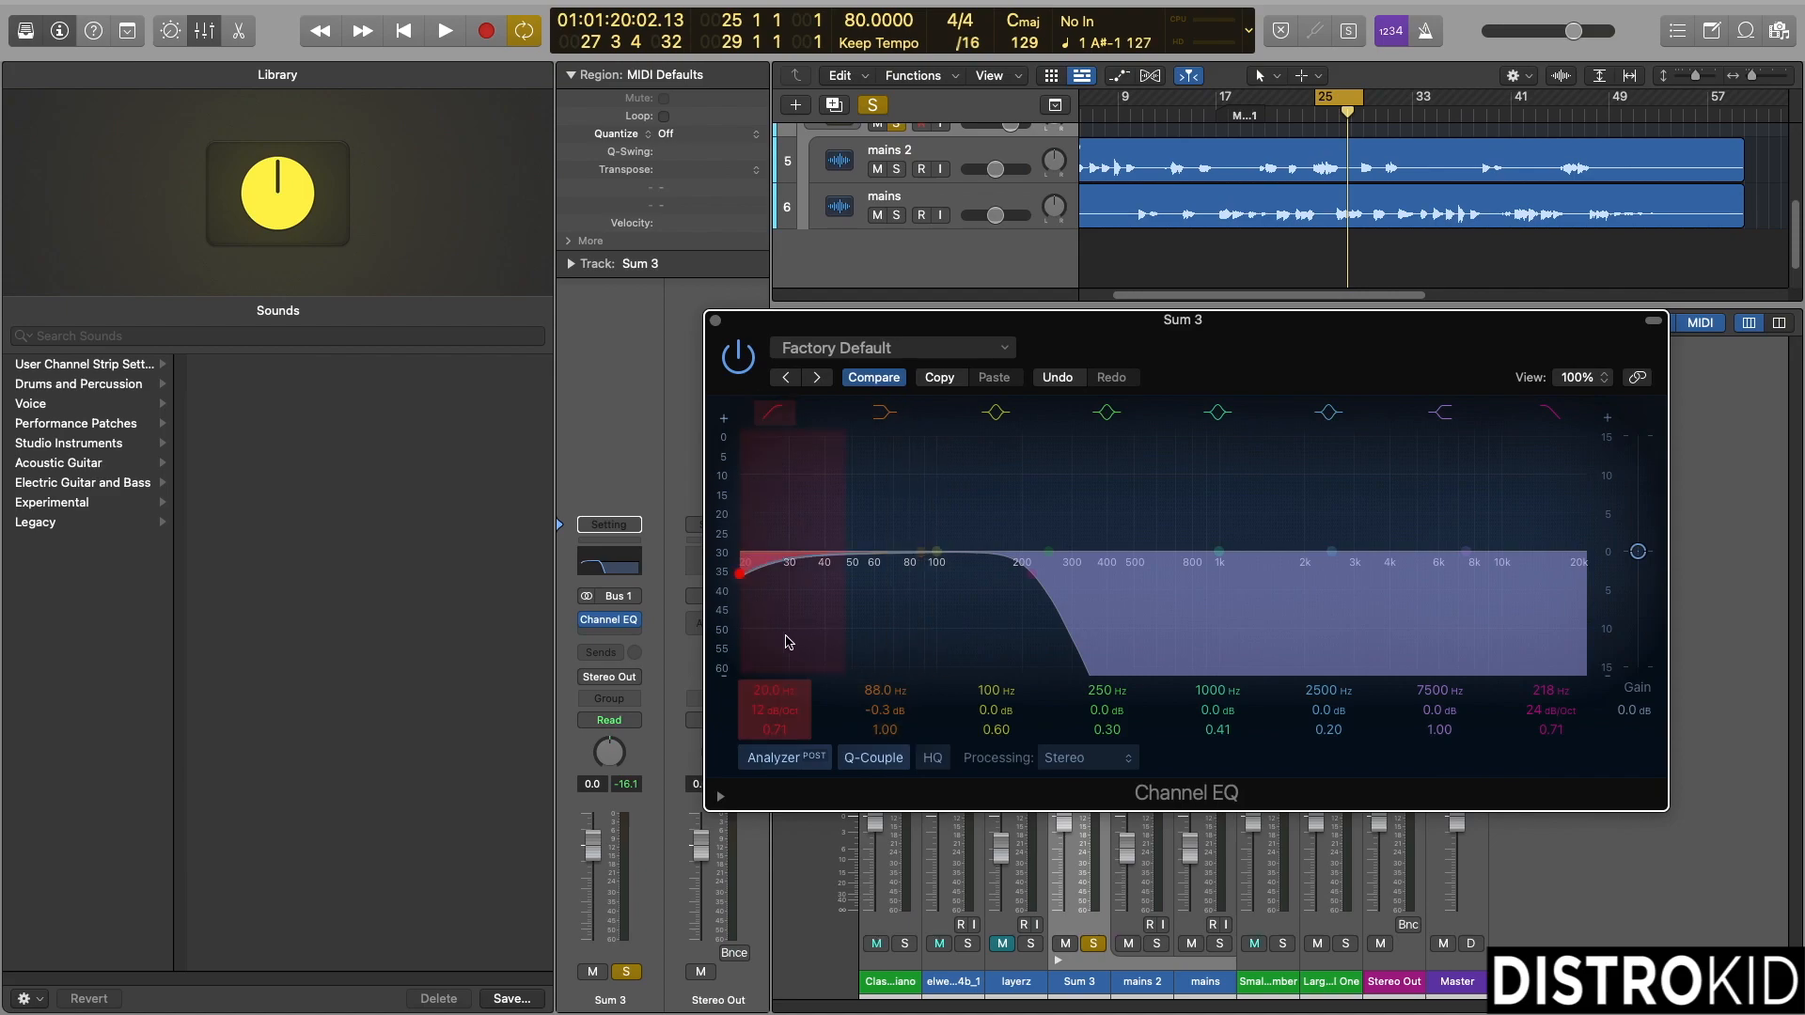
{"action": "key", "text": "space"}
{"action": "left_click_drag", "start_coordinate": [788, 642], "coordinate": [1038, 630]}
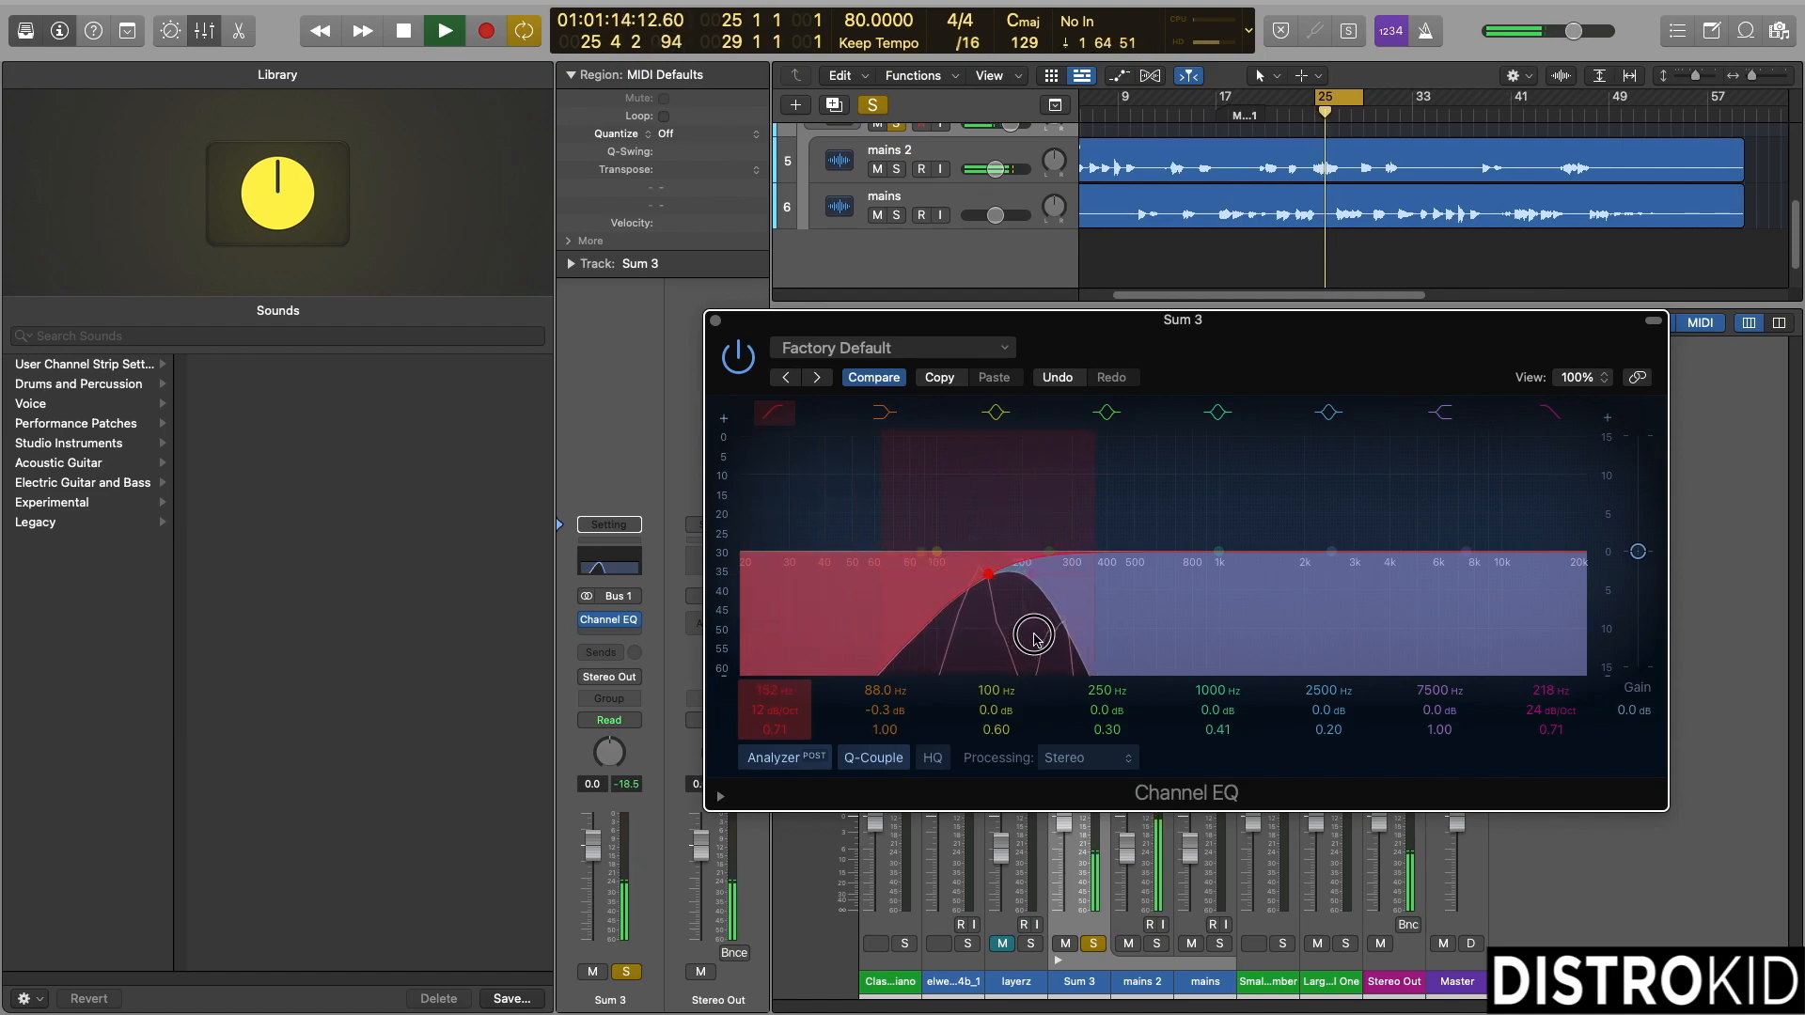
{"action": "left_click_drag", "start_coordinate": [795, 709], "coordinate": [796, 686]}
{"action": "left_click_drag", "start_coordinate": [991, 612], "coordinate": [975, 613]}
{"action": "left_click_drag", "start_coordinate": [971, 612], "coordinate": [969, 612]}
{"action": "key", "text": "space"}
- Turn off the high cut band and play back the soloed stack through the low cut
{"action": "left_click", "coordinate": [1555, 420]}
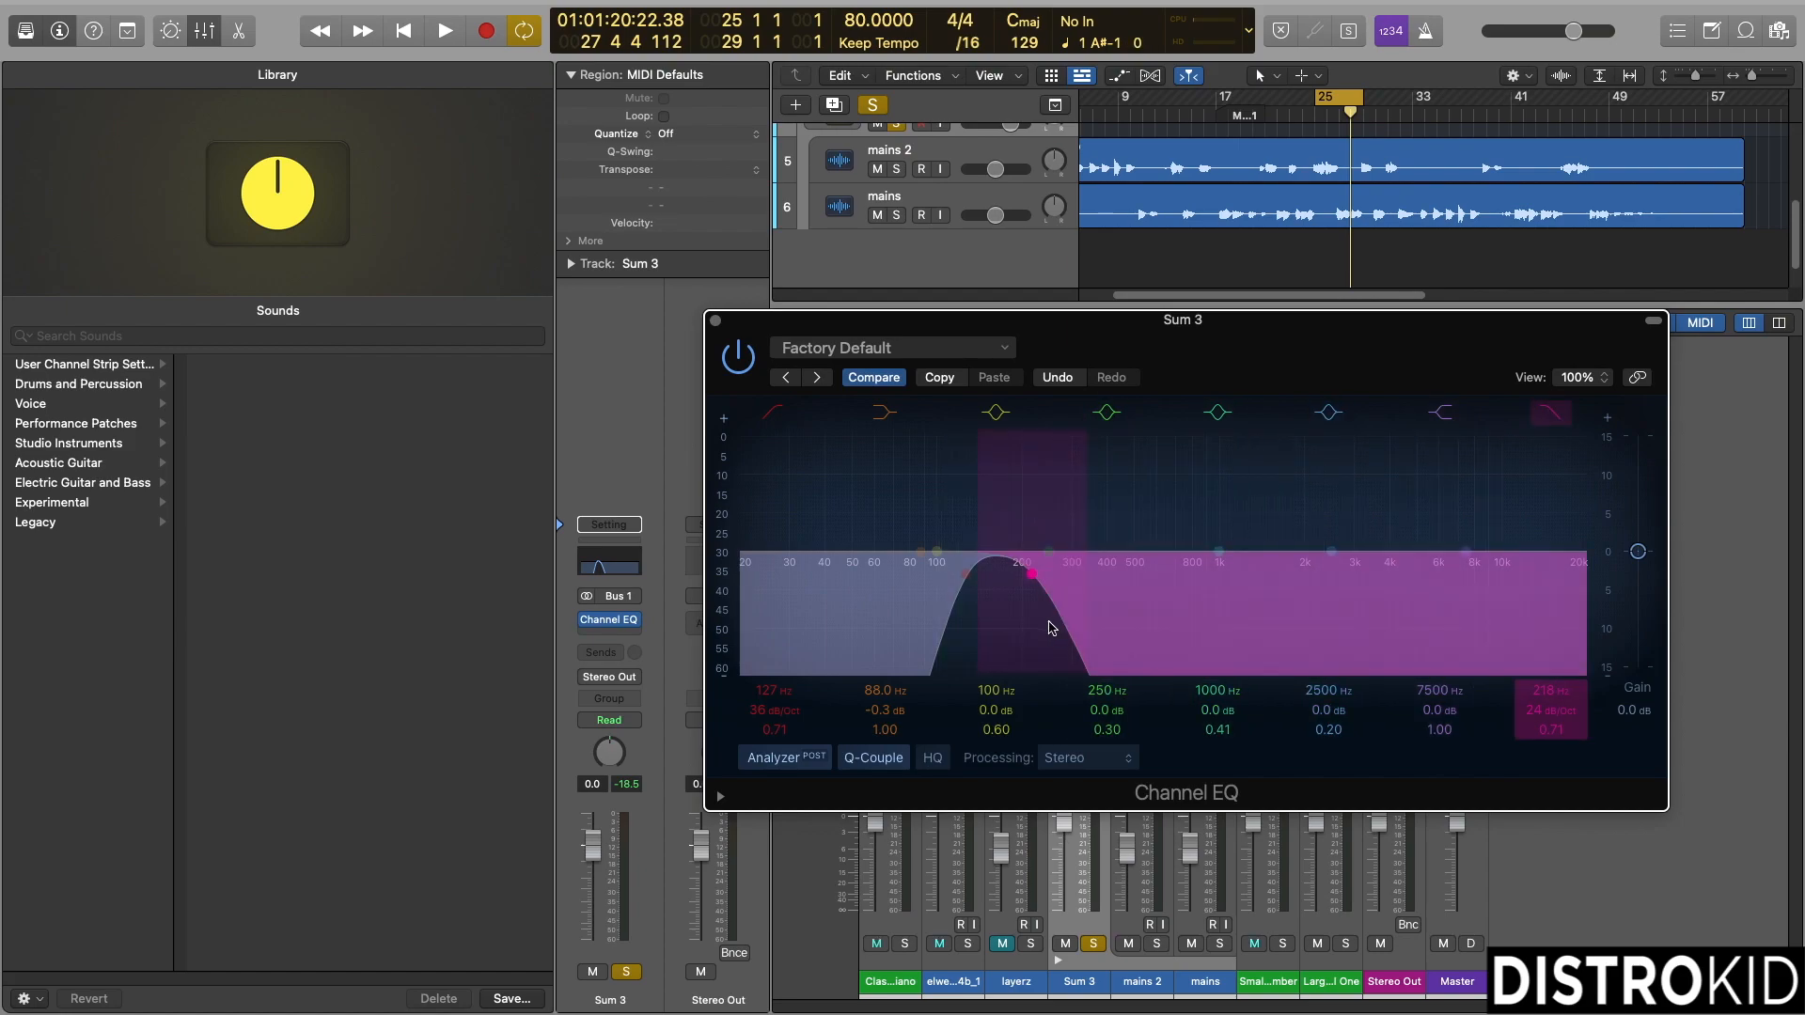
{"action": "left_click", "coordinate": [1560, 414]}
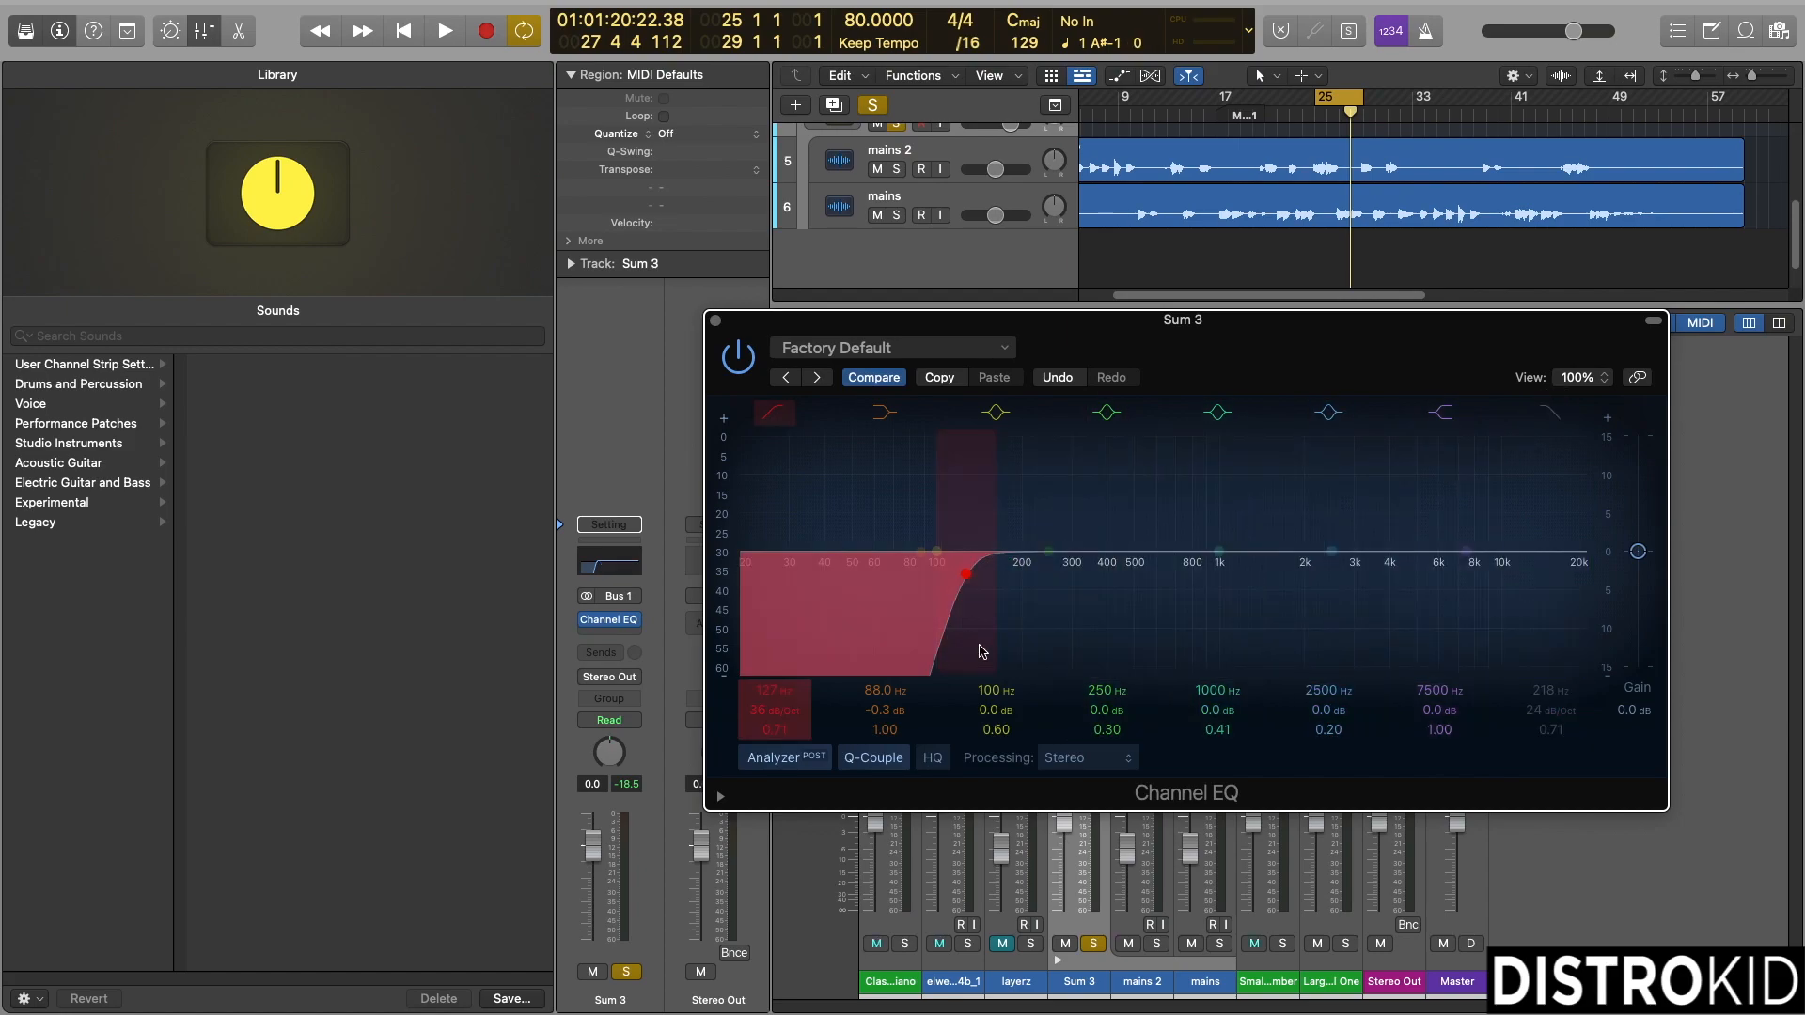
{"action": "key", "text": "space"}
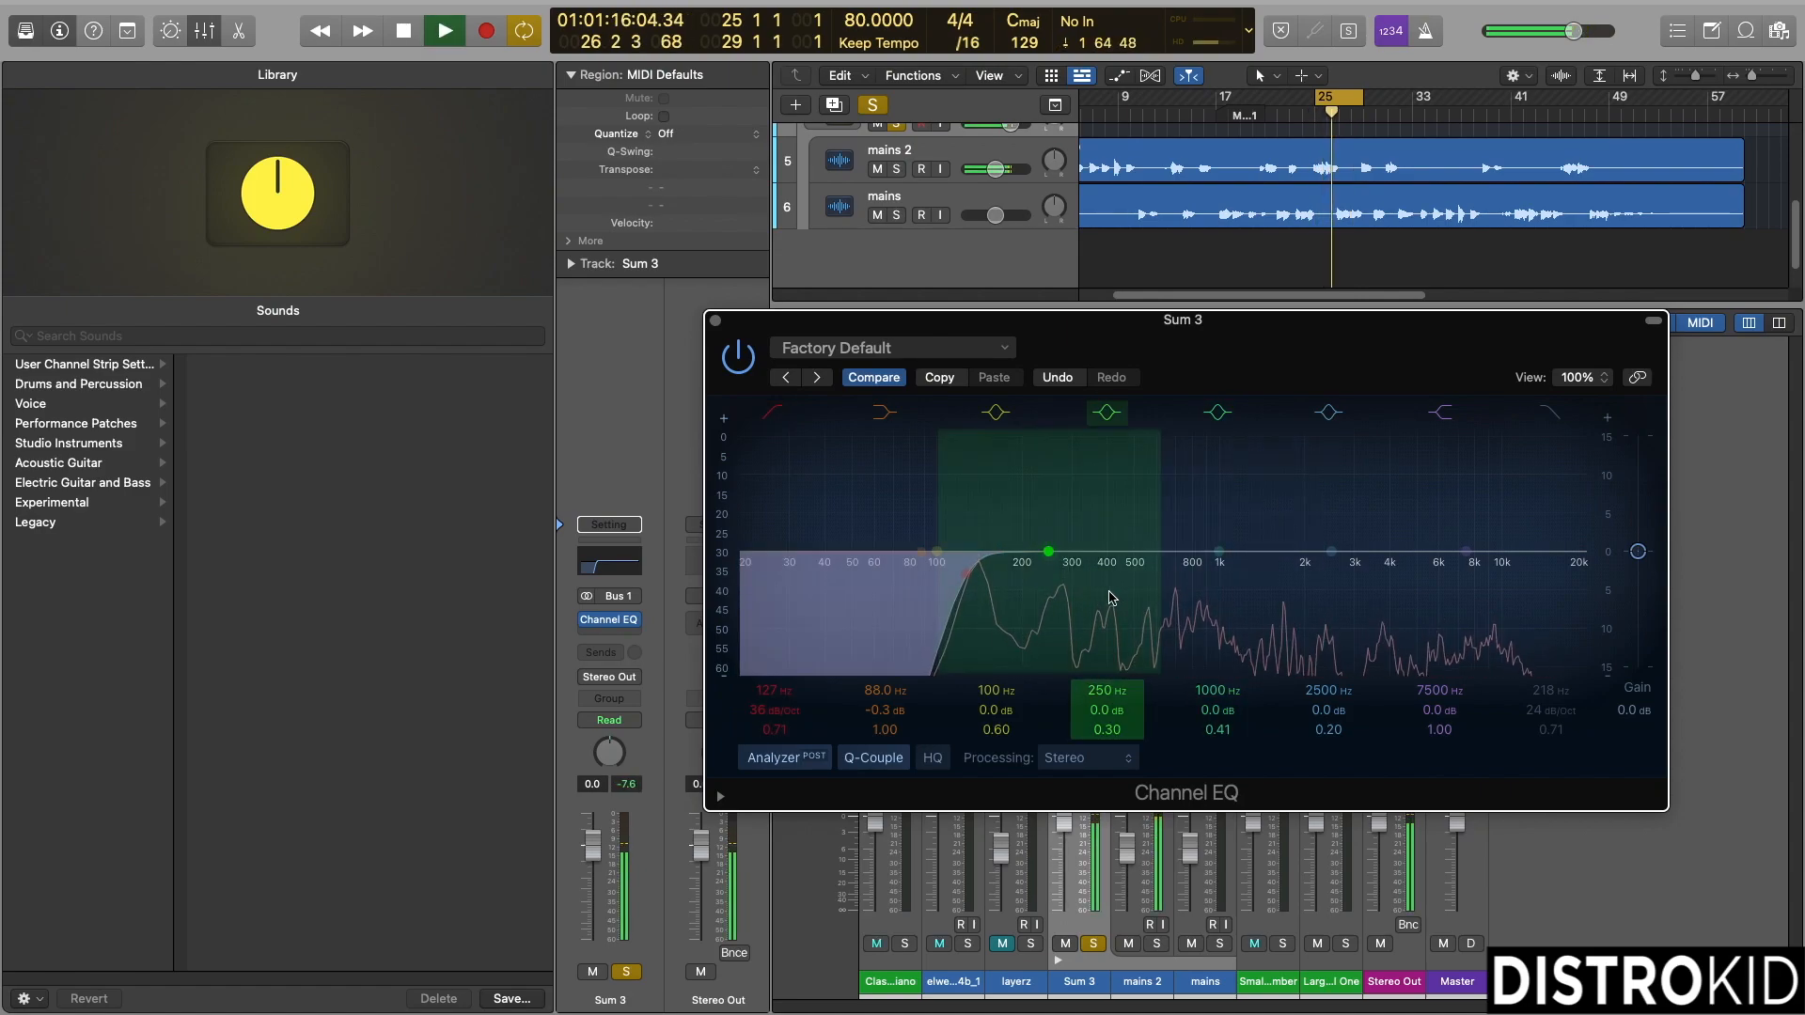
{"action": "key", "text": "space"}
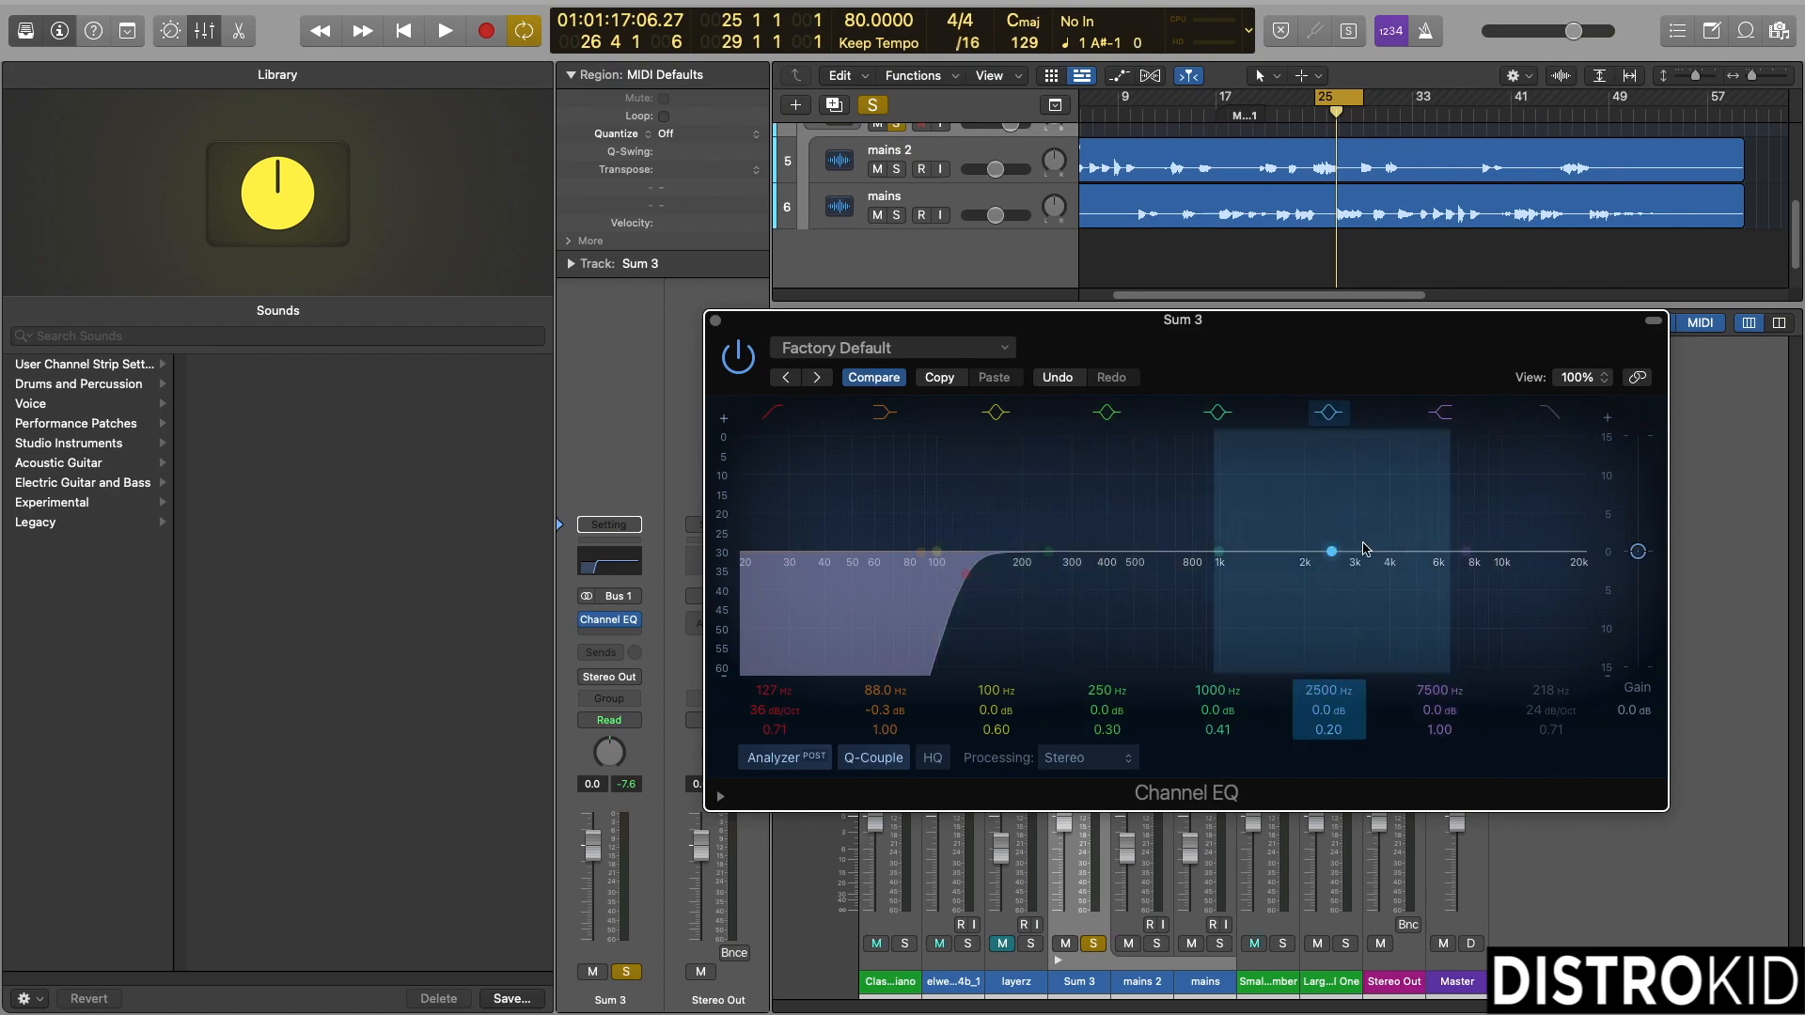
{"action": "left_click", "coordinate": [731, 355]}
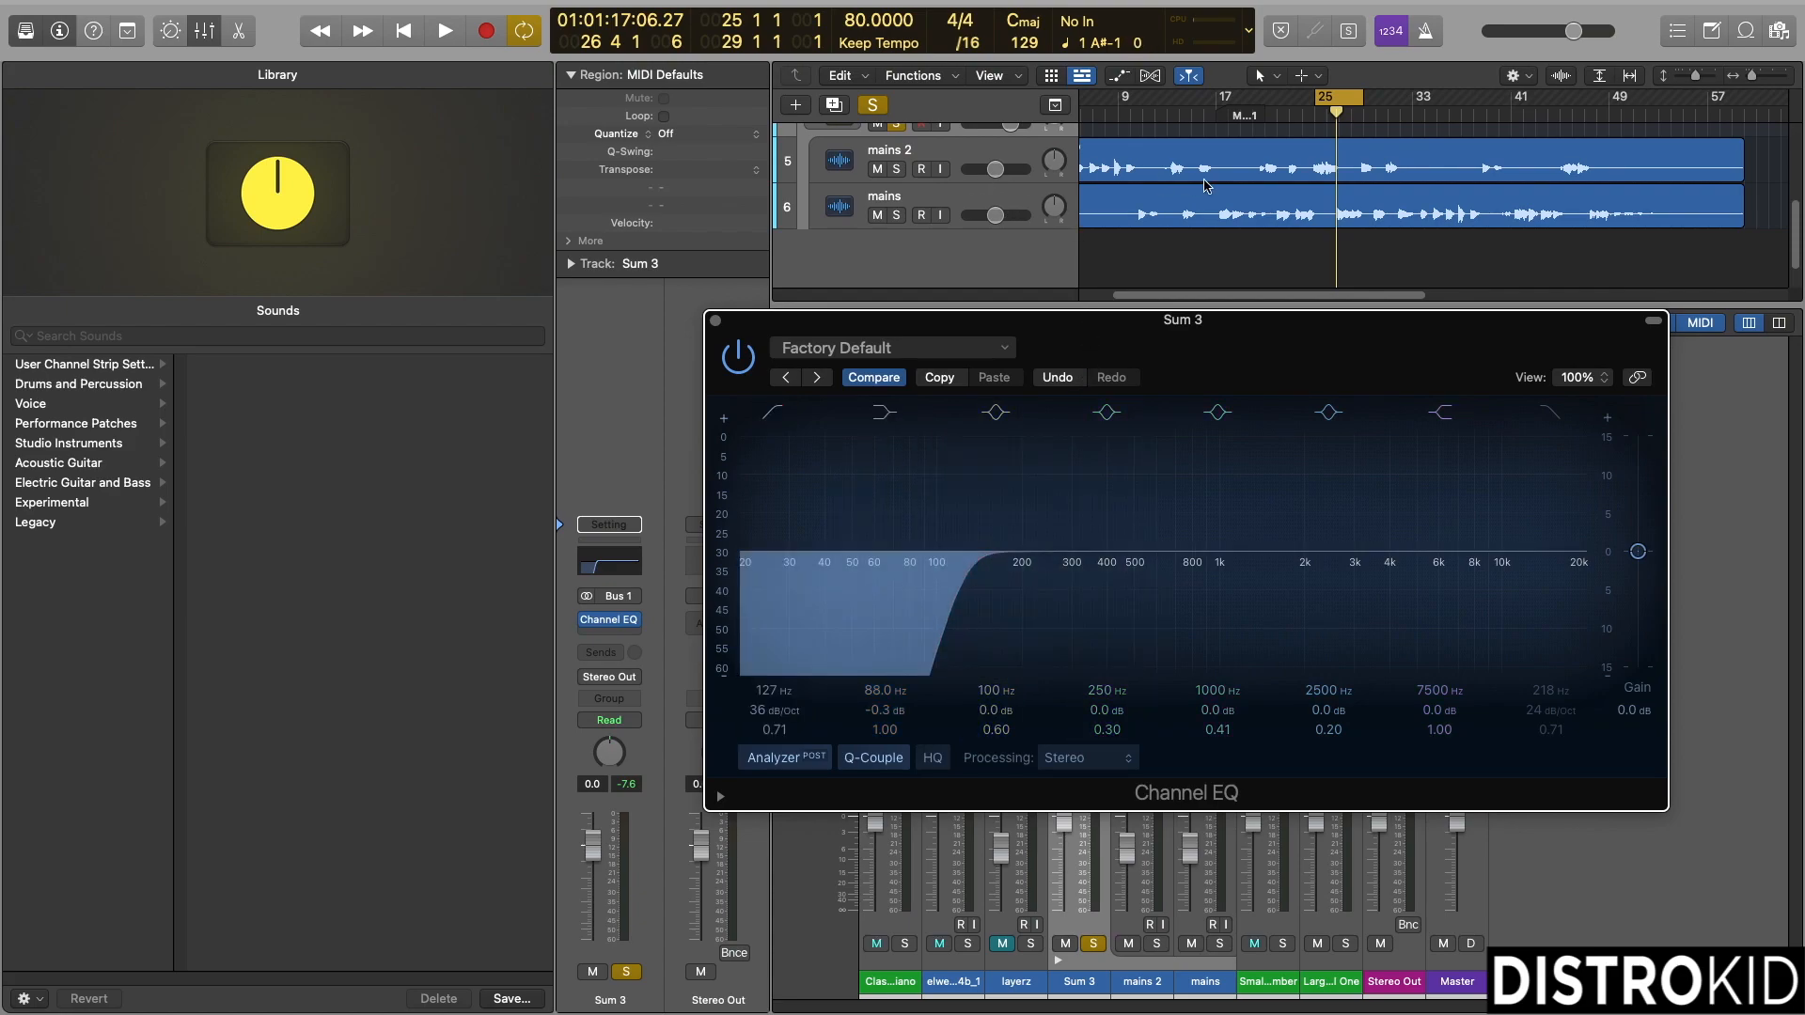
- Unsolo the Sum 3 stack and play the full mix while comparing the Channel EQ bypassed and active
{"action": "scroll", "coordinate": [1081, 187], "scroll_direction": "up", "scroll_amount": 3}
{"action": "scroll", "coordinate": [1081, 187], "scroll_direction": "down", "scroll_amount": 2}
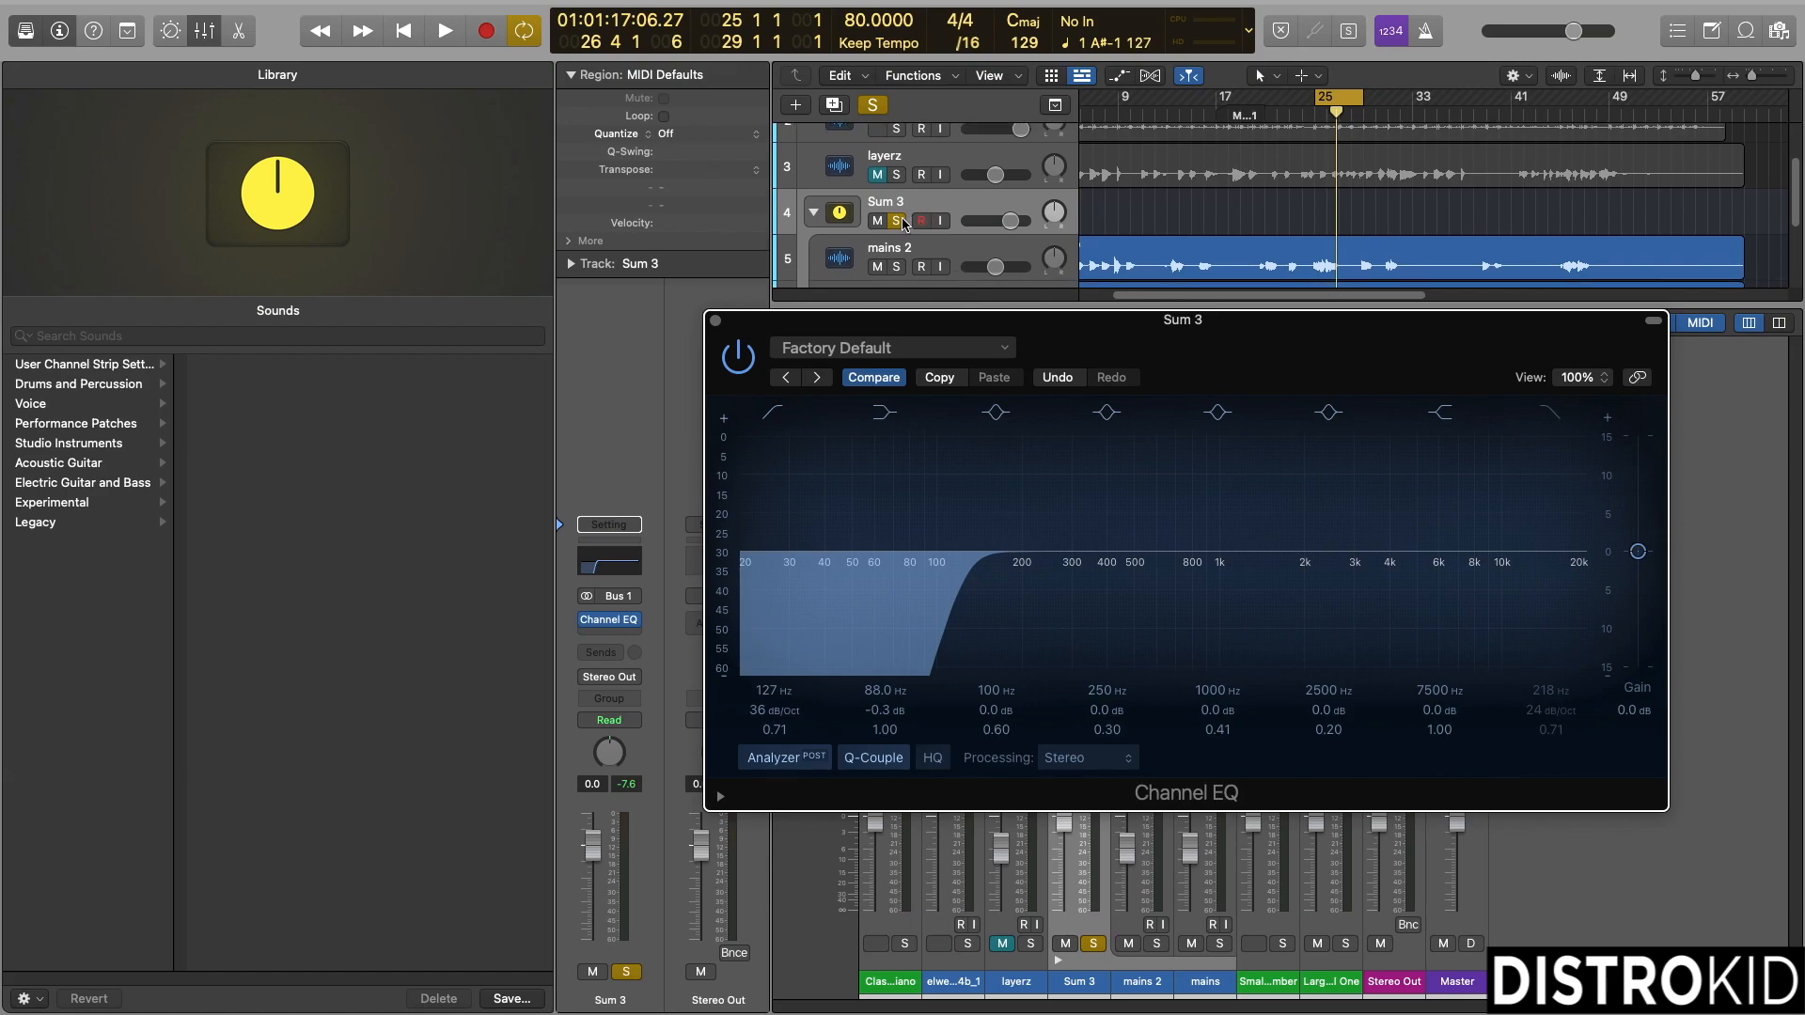
{"action": "left_click", "coordinate": [898, 221]}
{"action": "key", "text": "space"}
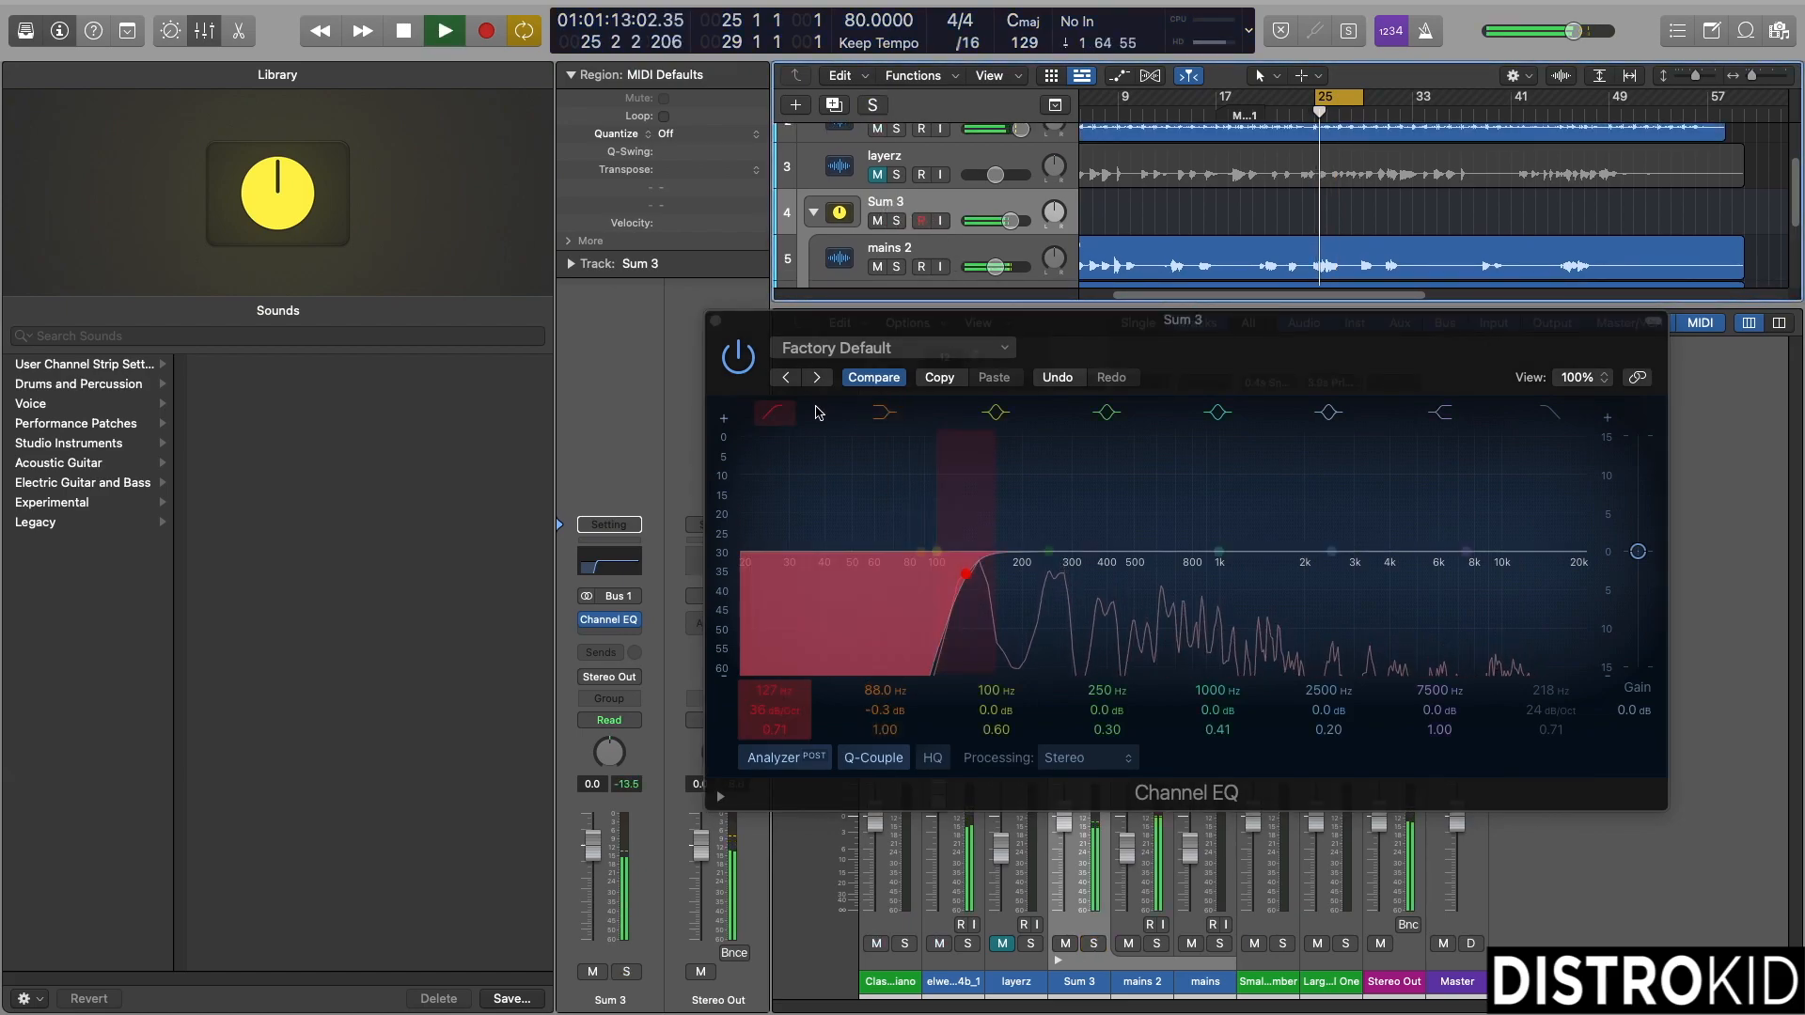
{"action": "left_click", "coordinate": [751, 374]}
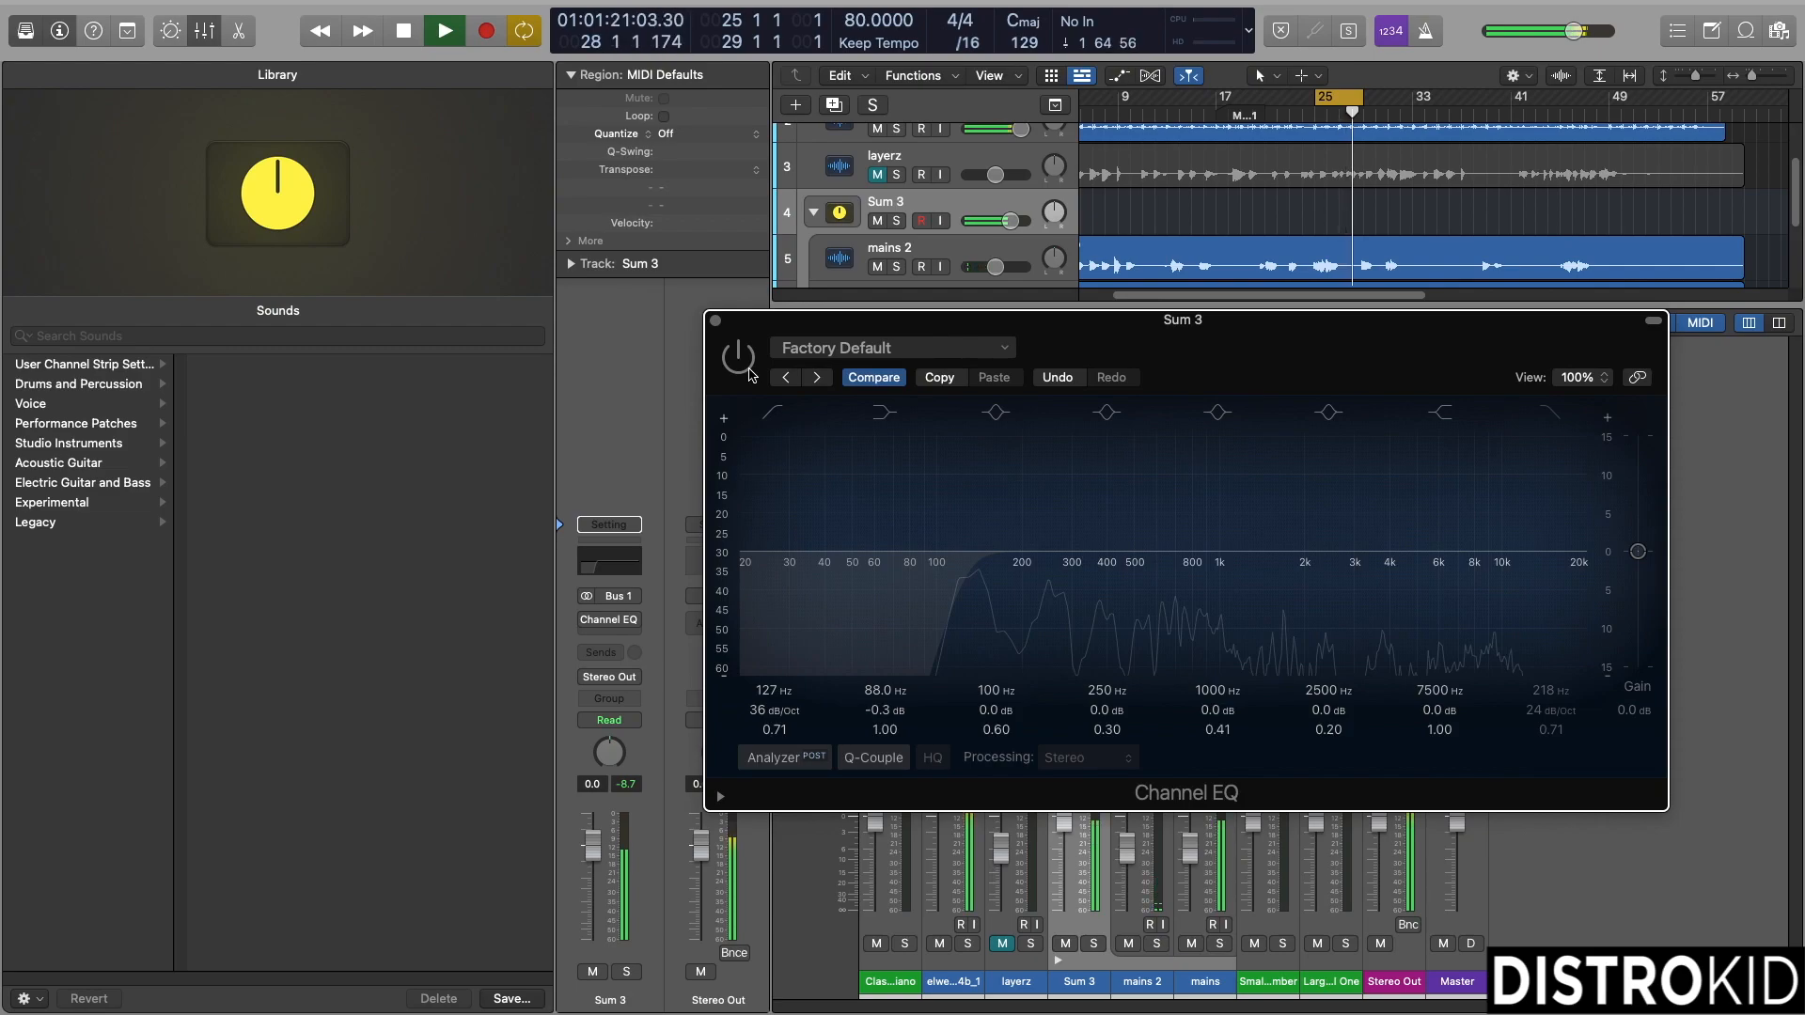
{"action": "left_click", "coordinate": [751, 375]}
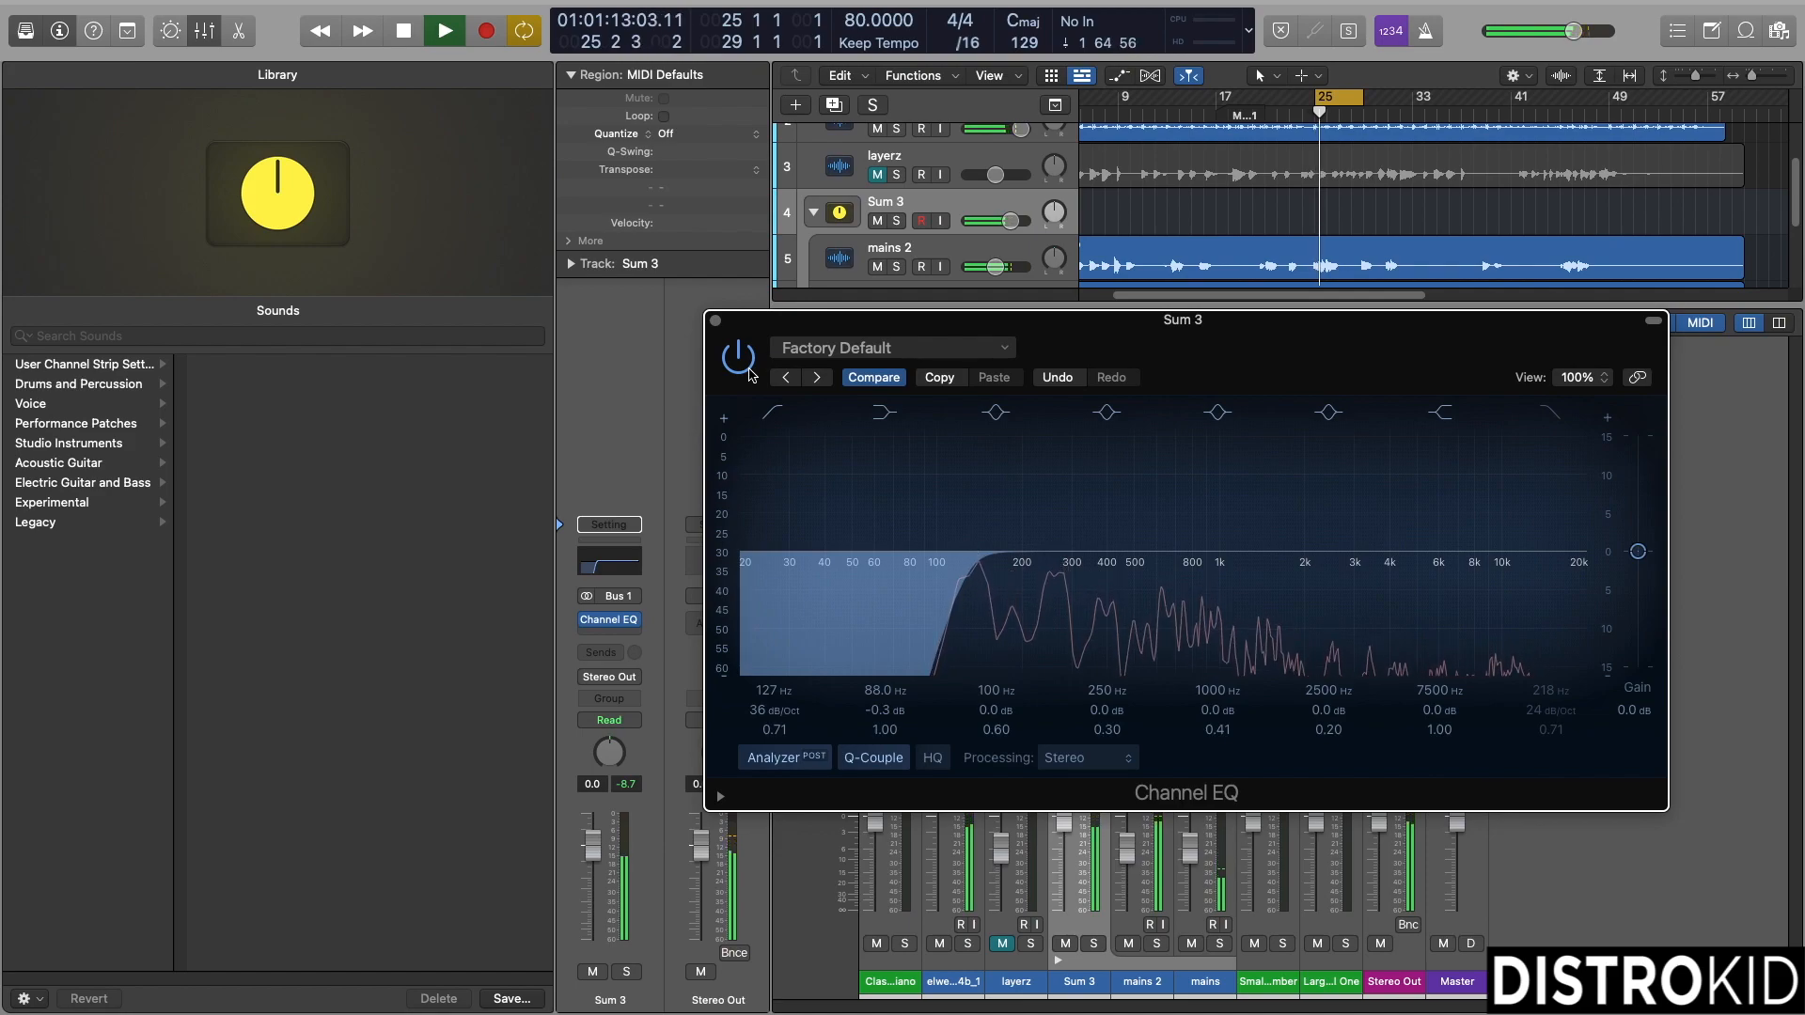
{"action": "key", "text": "space"}
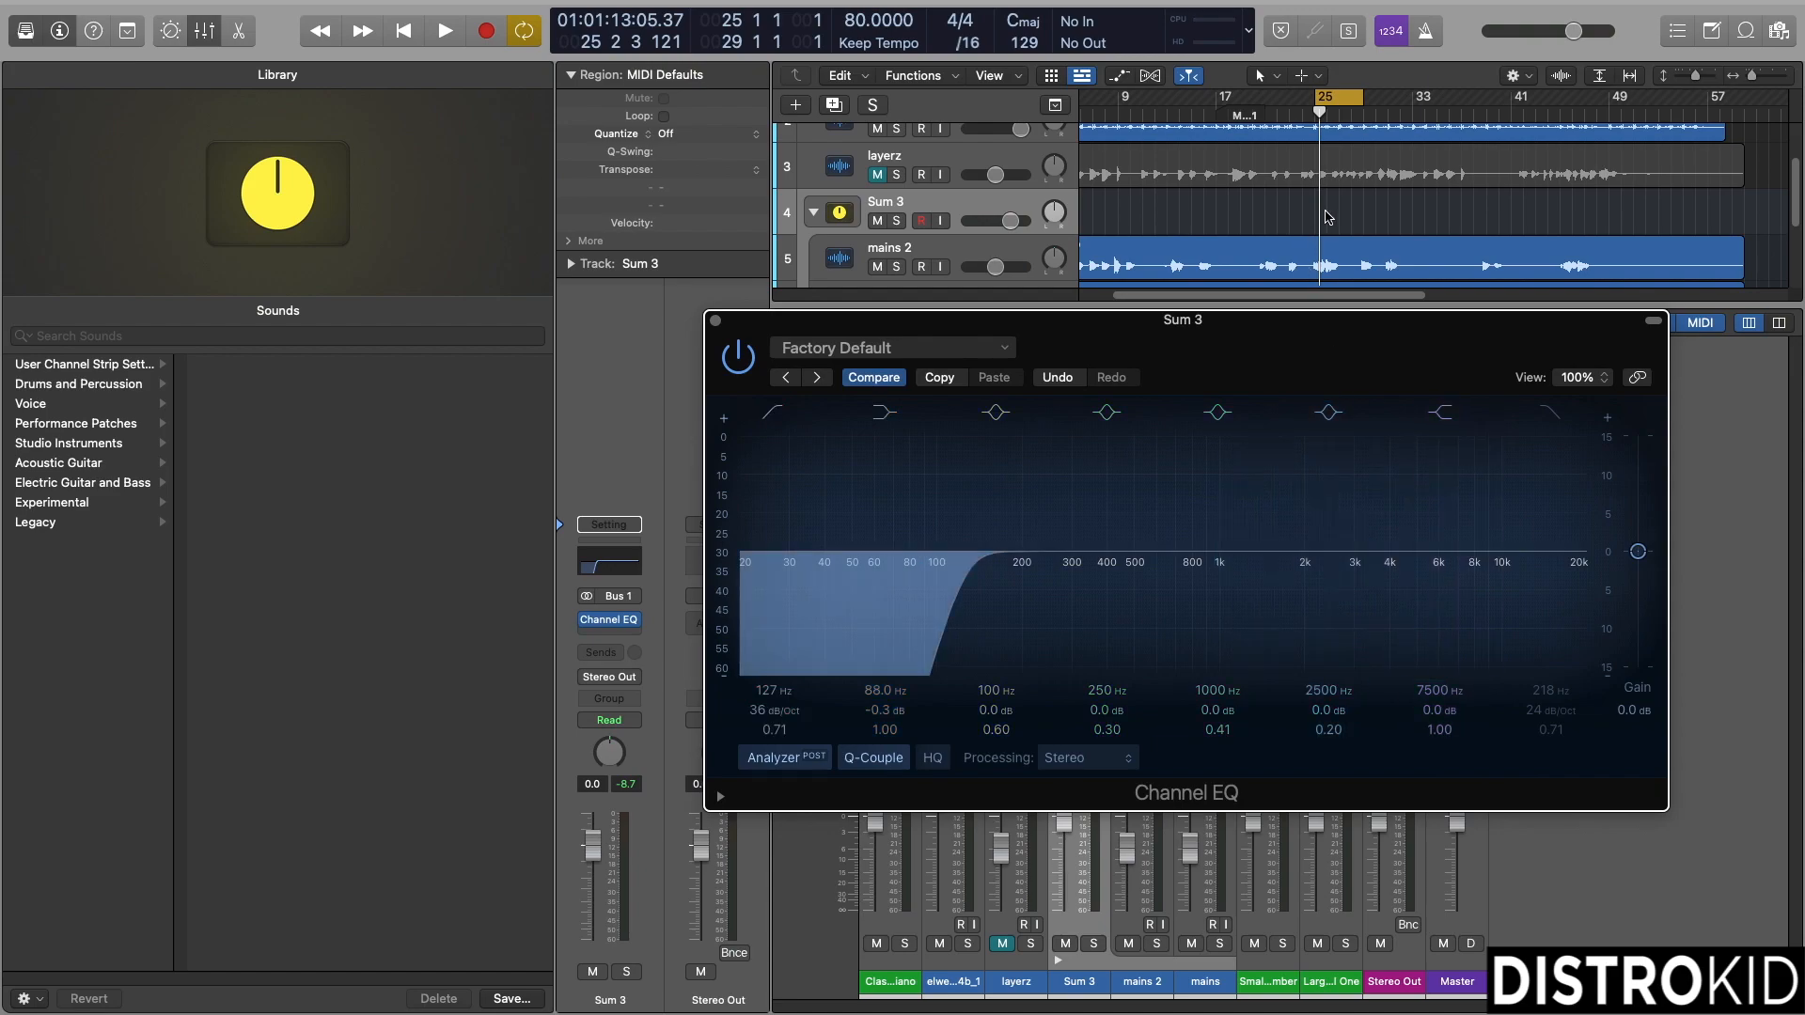
- Close the Channel EQ window and collapse the Sum 3 stack in the track list
{"action": "scroll", "coordinate": [1051, 166], "scroll_direction": "up", "scroll_amount": 3}
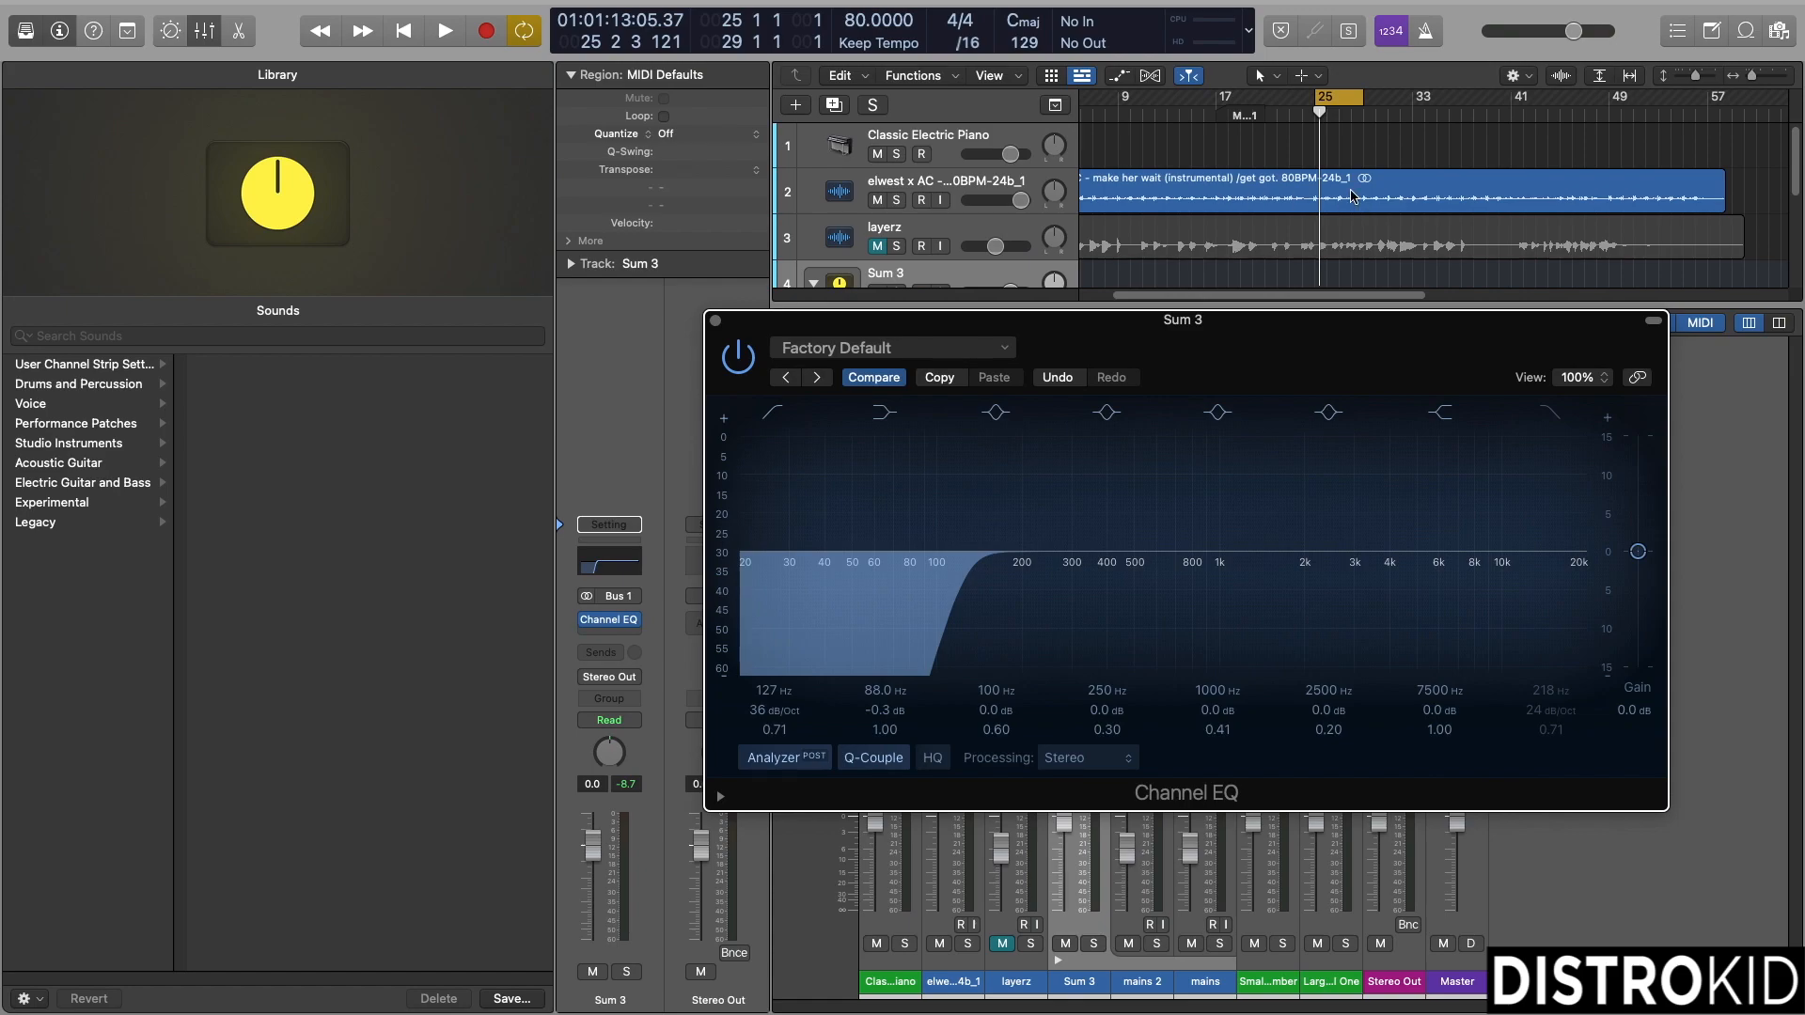
{"action": "left_click", "coordinate": [714, 321]}
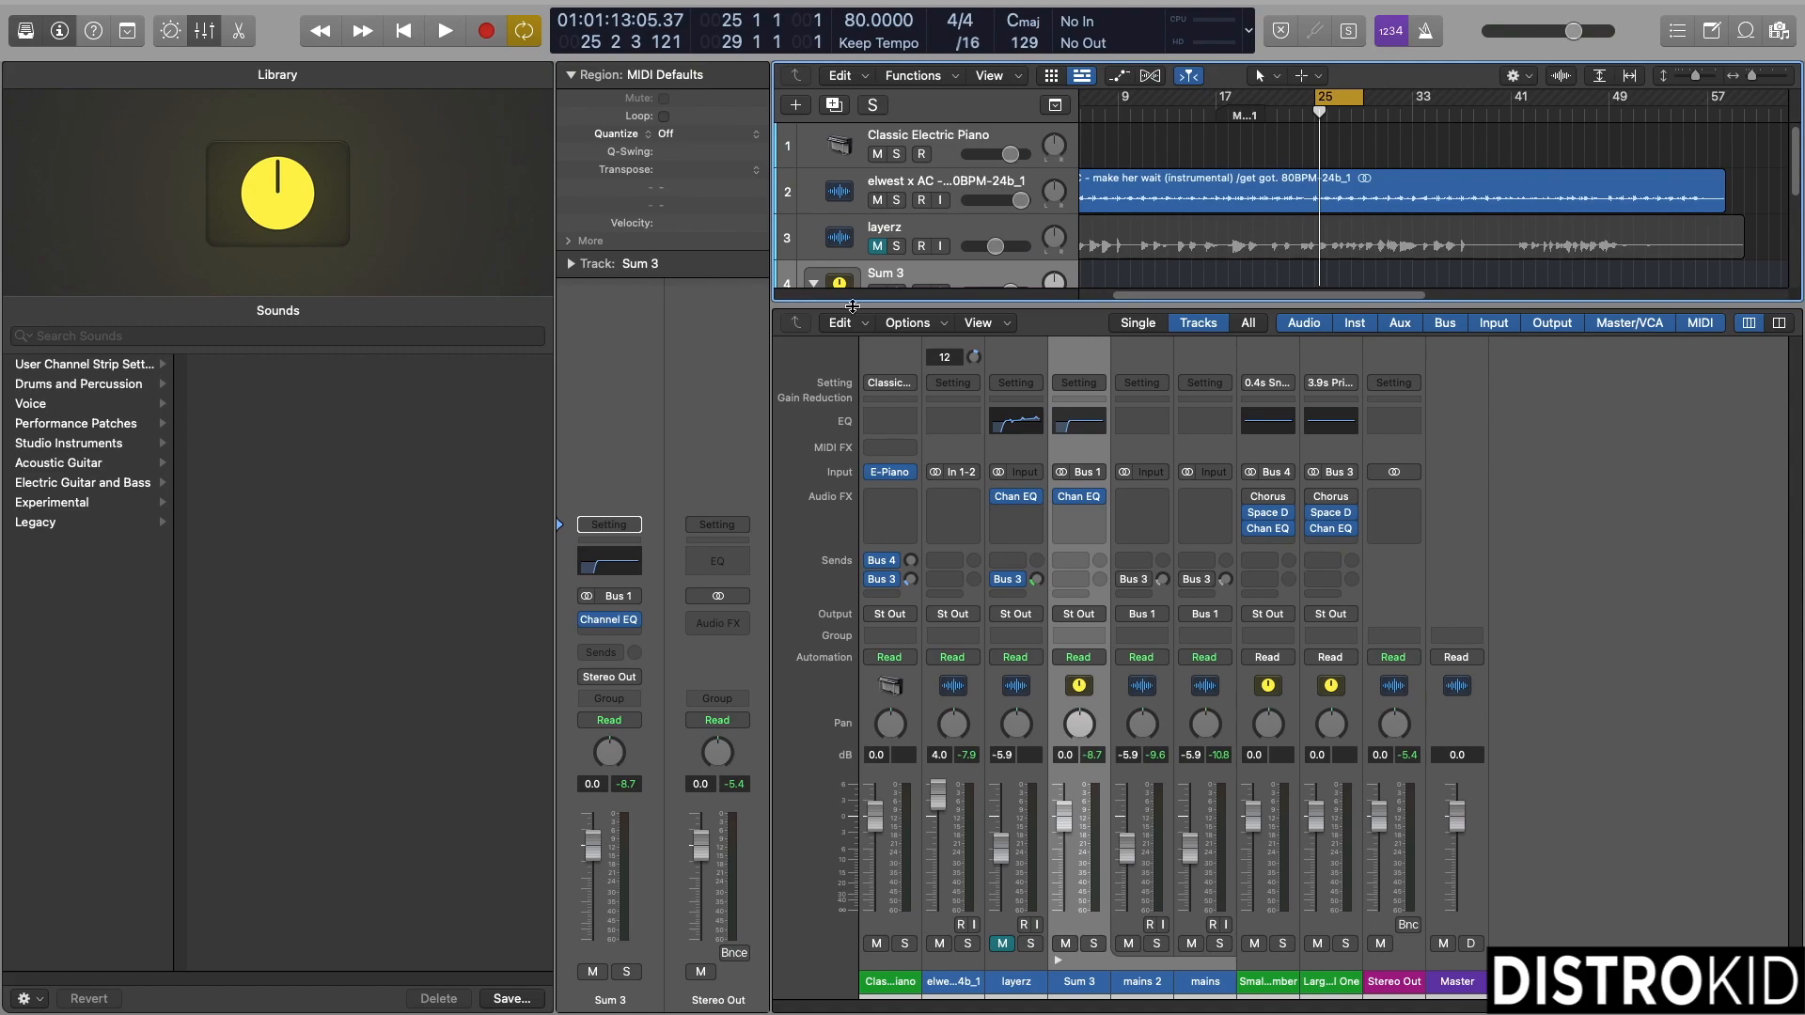
{"action": "scroll", "coordinate": [1164, 227], "scroll_direction": "down", "scroll_amount": 2}
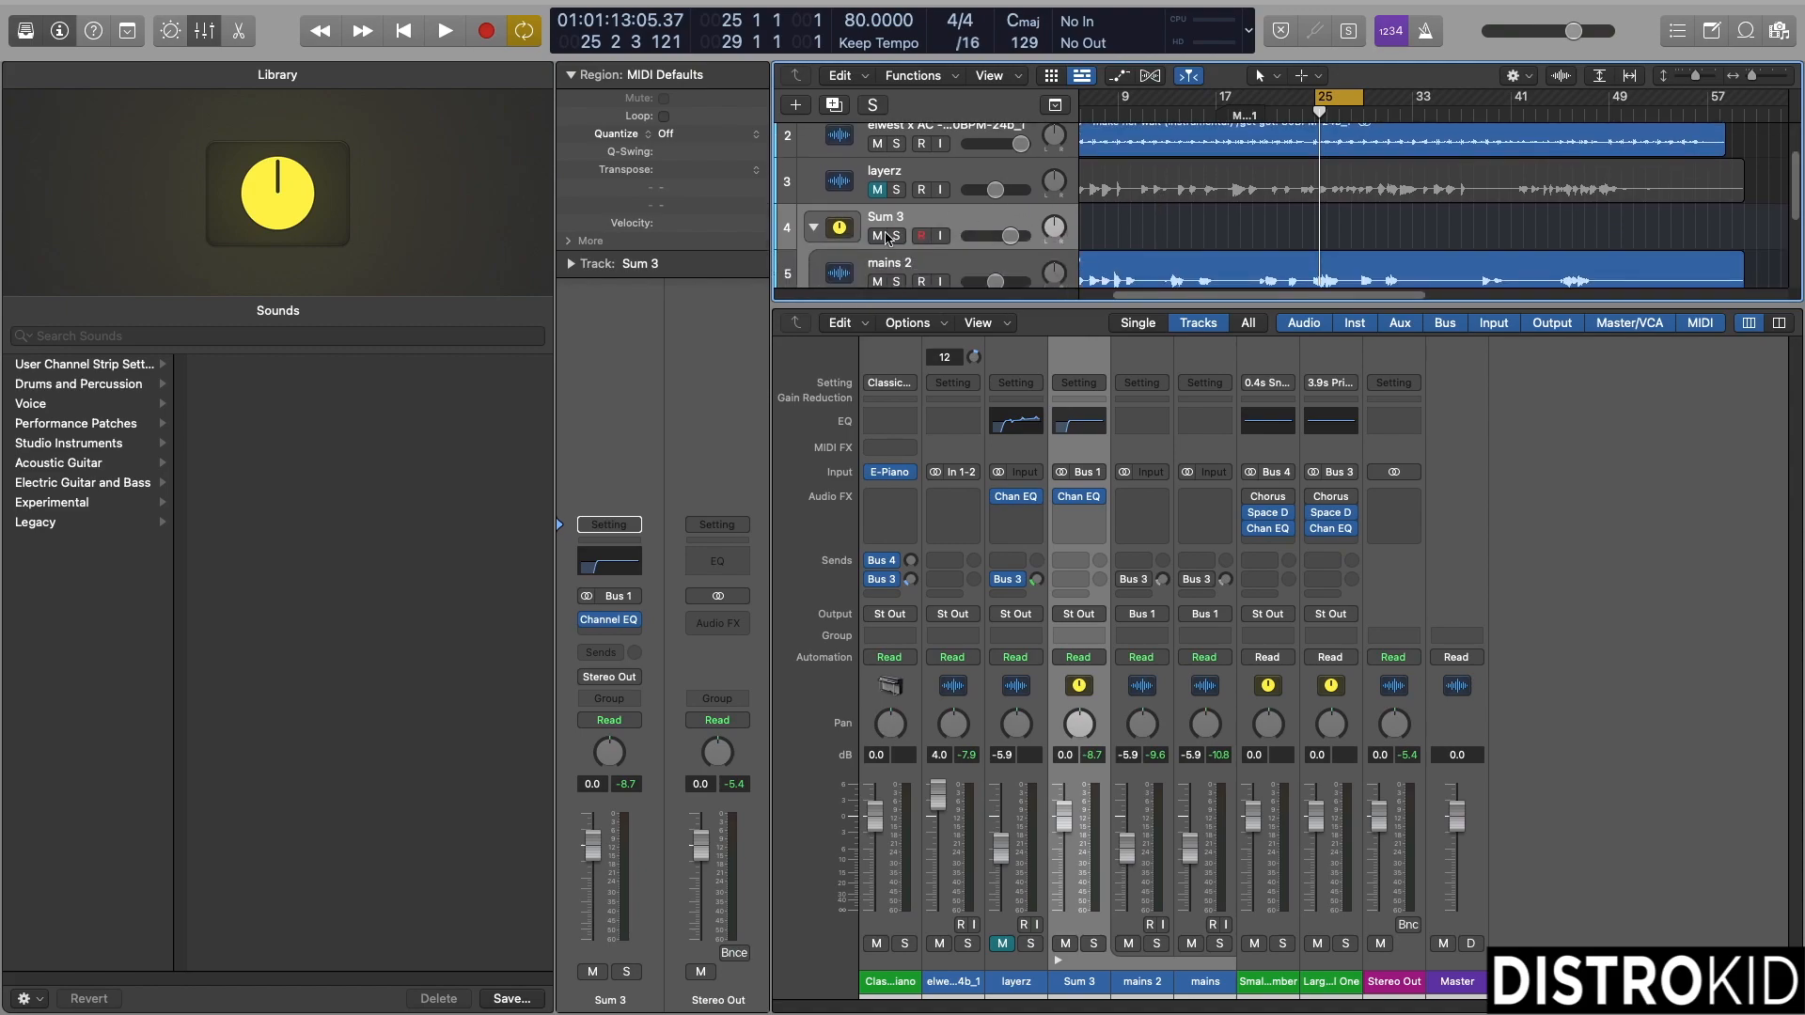
{"action": "left_click", "coordinate": [814, 231]}
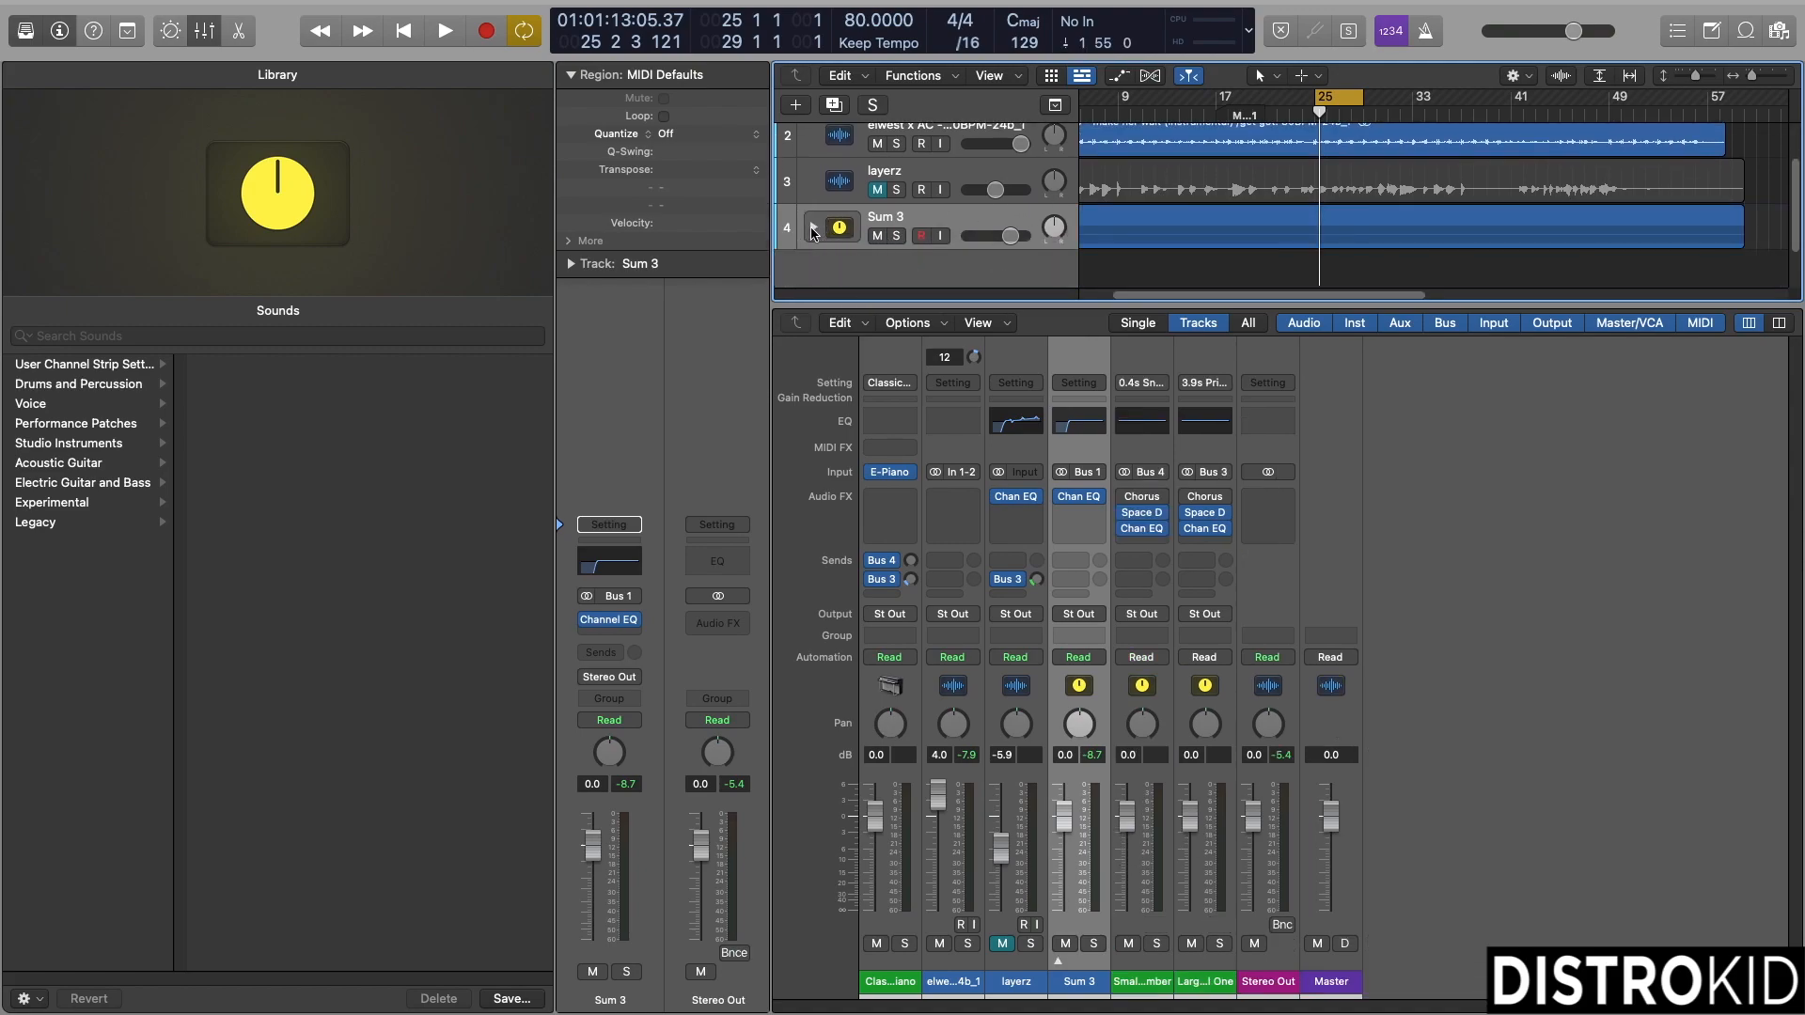
- Insert a Multipressor after the Channel EQ on Sum 3 and move its window clear of the channel strip
{"action": "left_click", "coordinate": [632, 642]}
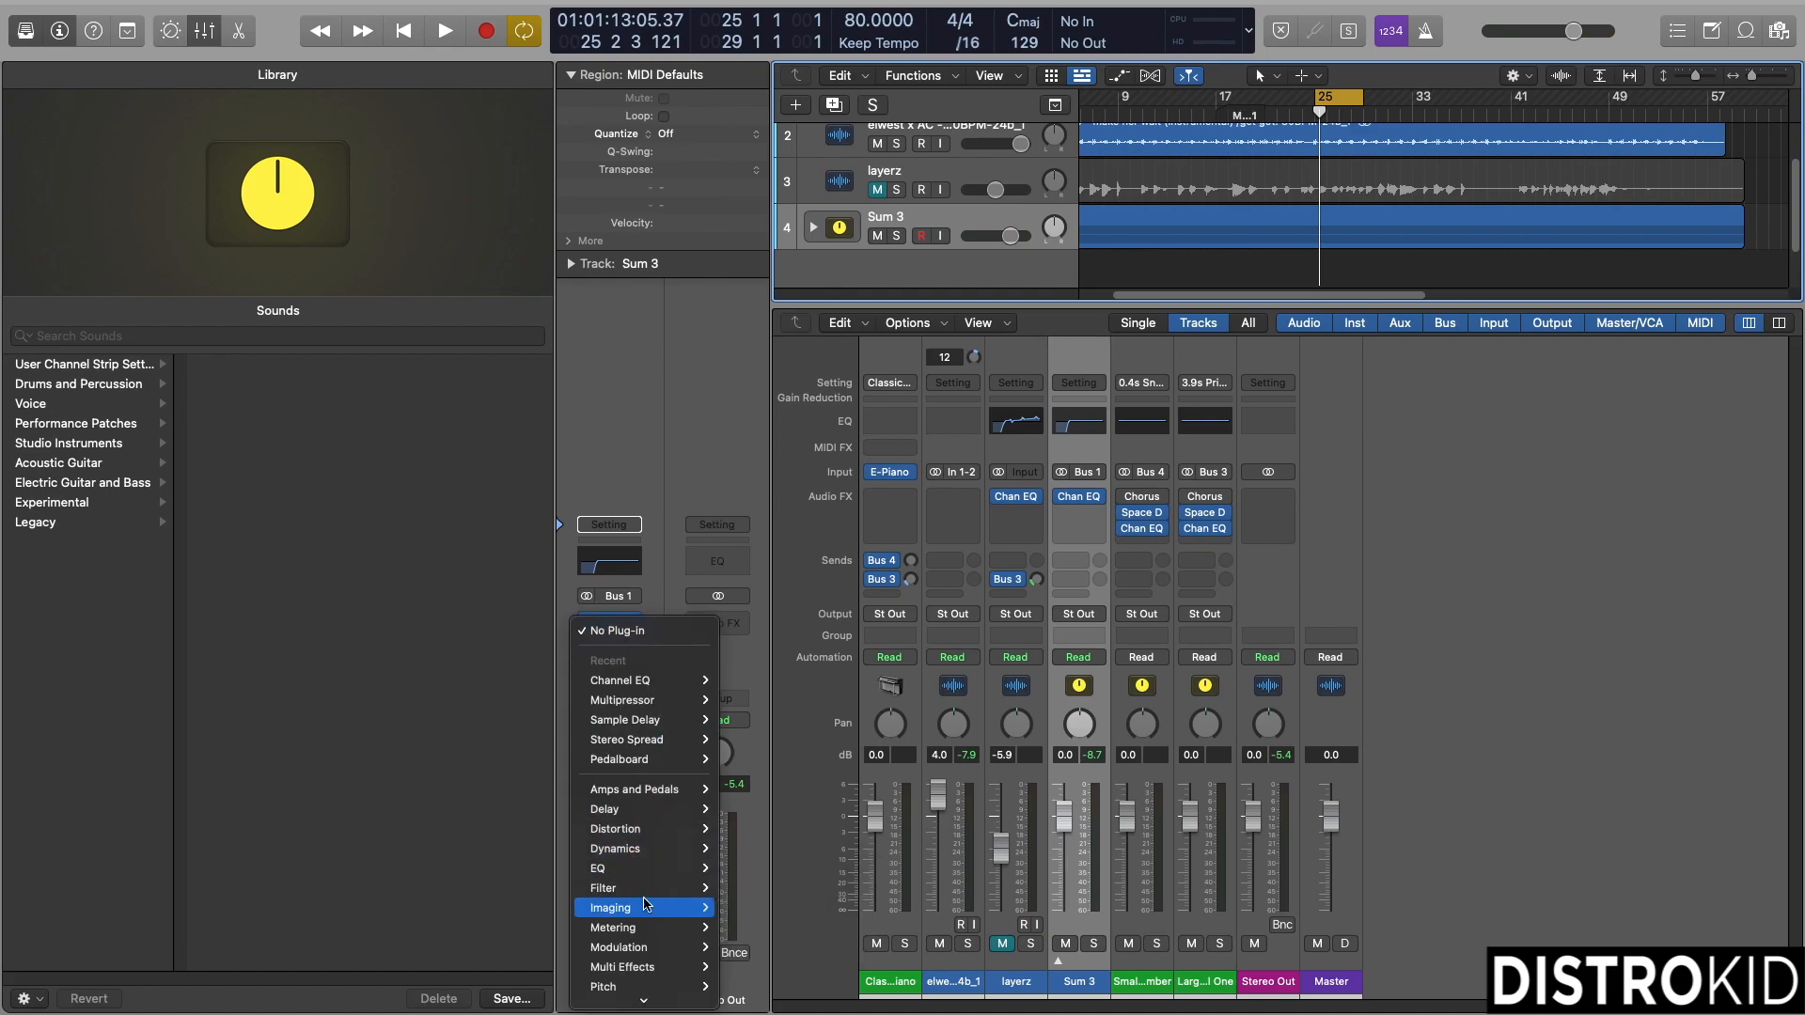
{"action": "mouse_move", "coordinate": [658, 854]}
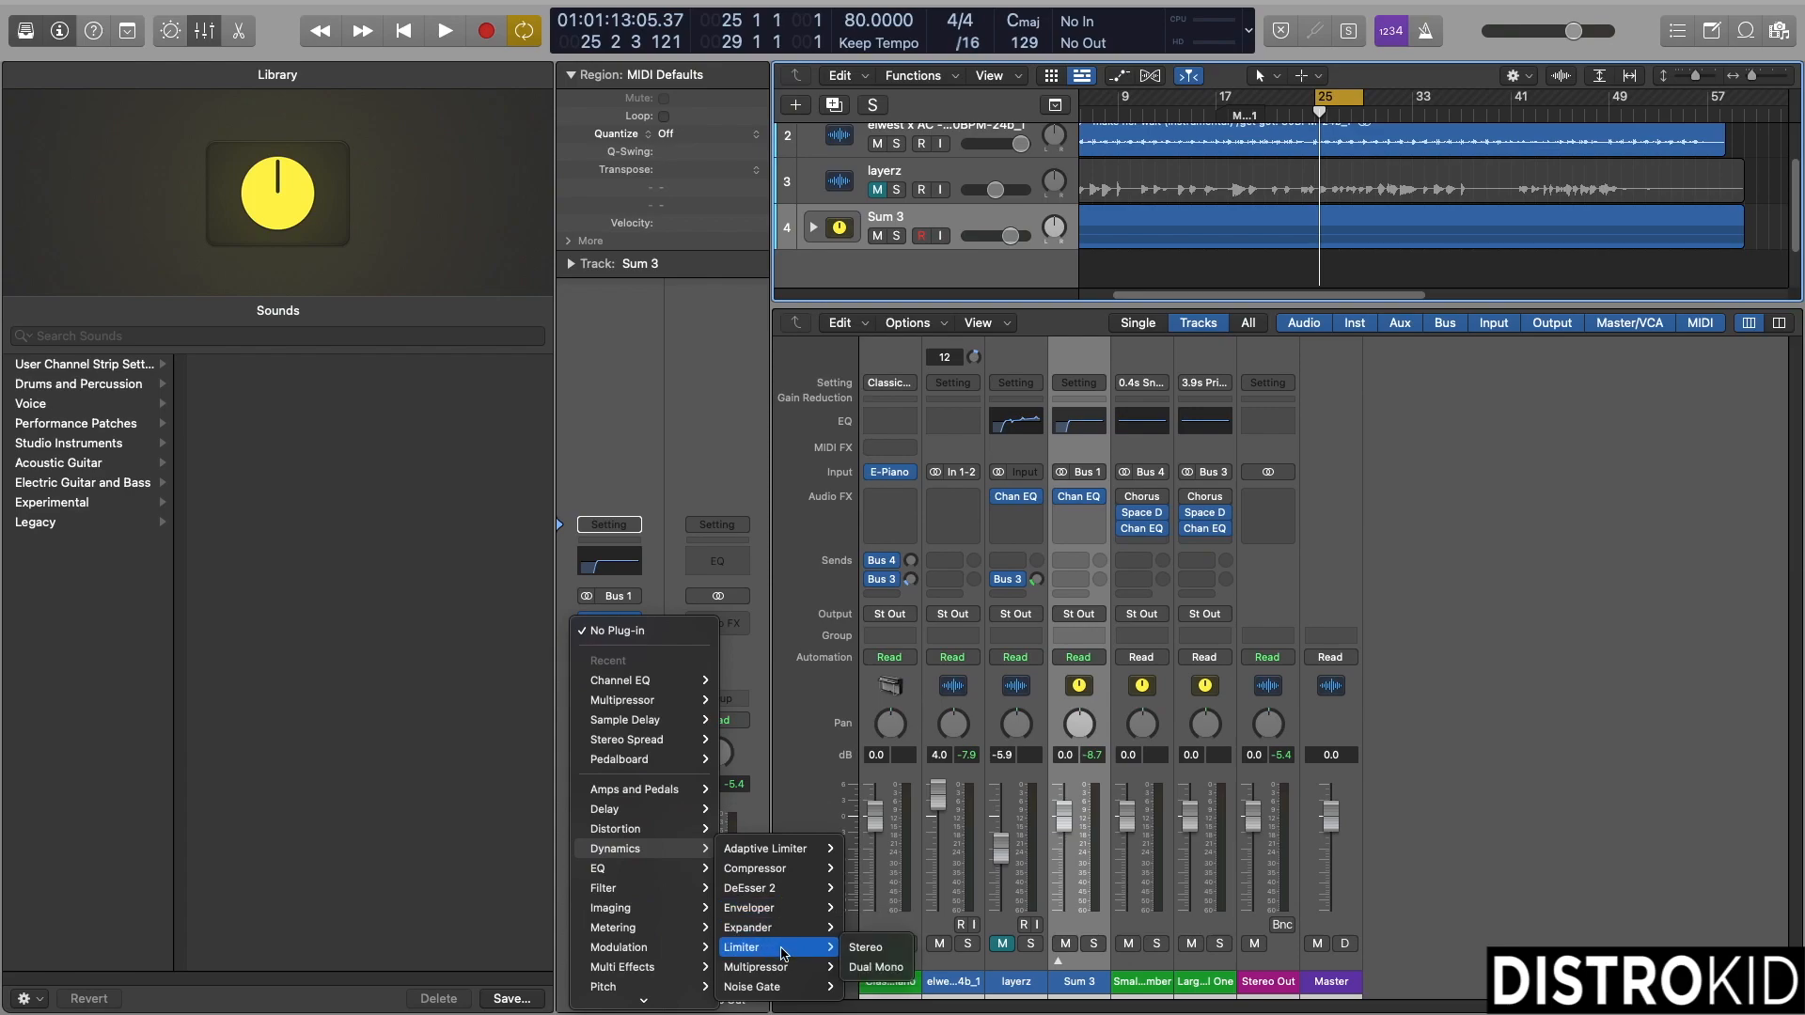
{"action": "mouse_move", "coordinate": [786, 968]}
{"action": "left_click", "coordinate": [865, 967]}
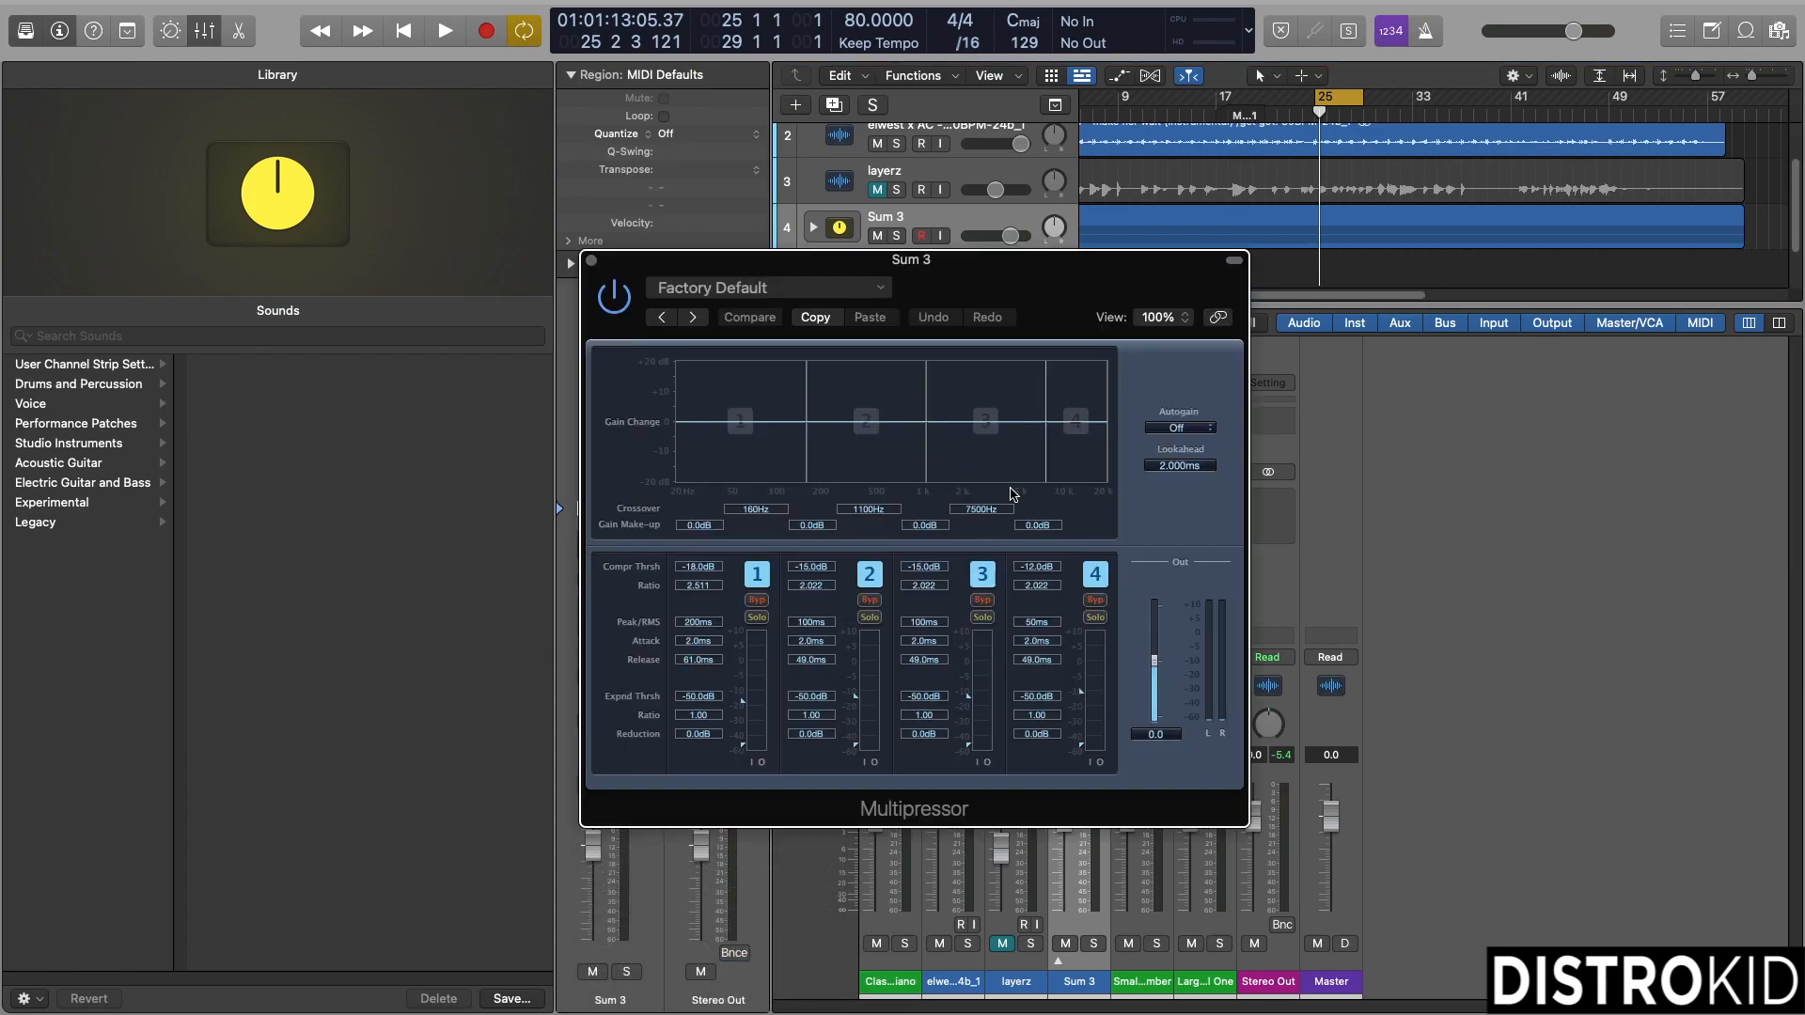
{"action": "left_click_drag", "start_coordinate": [1070, 311], "coordinate": [1444, 319]}
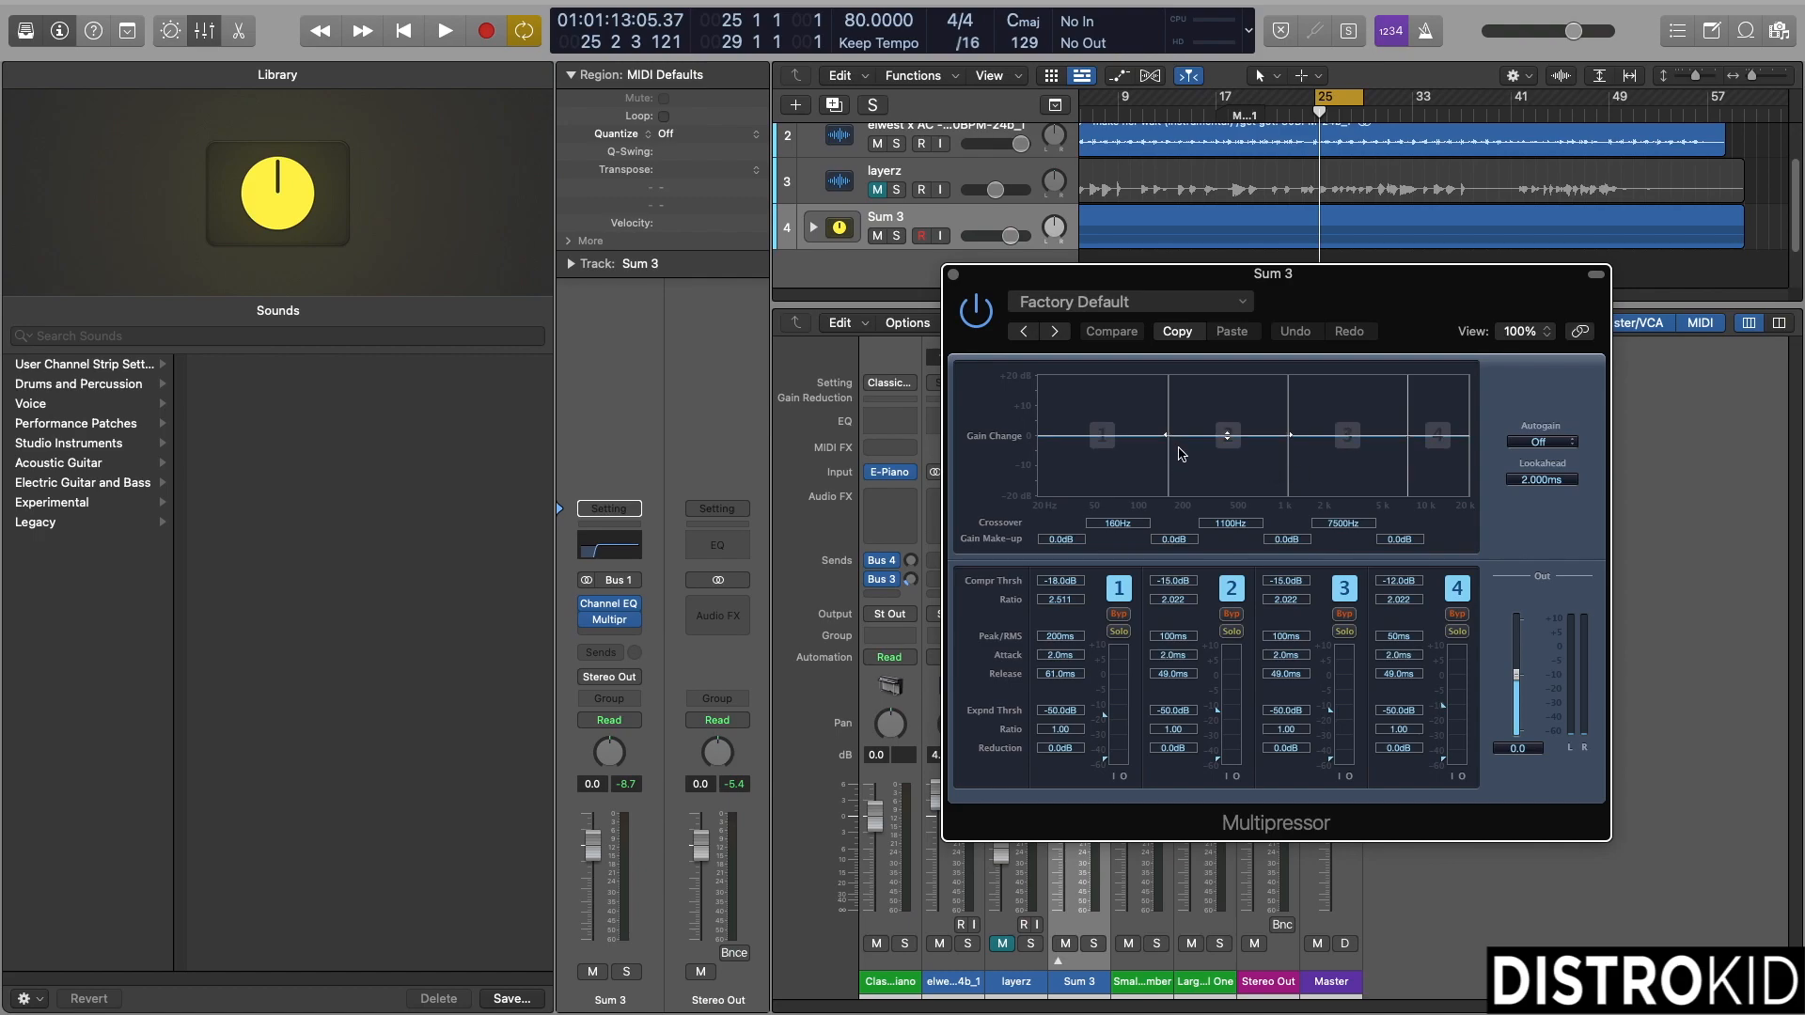
- Set the Multipressor crossover between bands 1 and 2 to 120 Hz
{"action": "left_click_drag", "start_coordinate": [1171, 407], "coordinate": [1166, 406]}
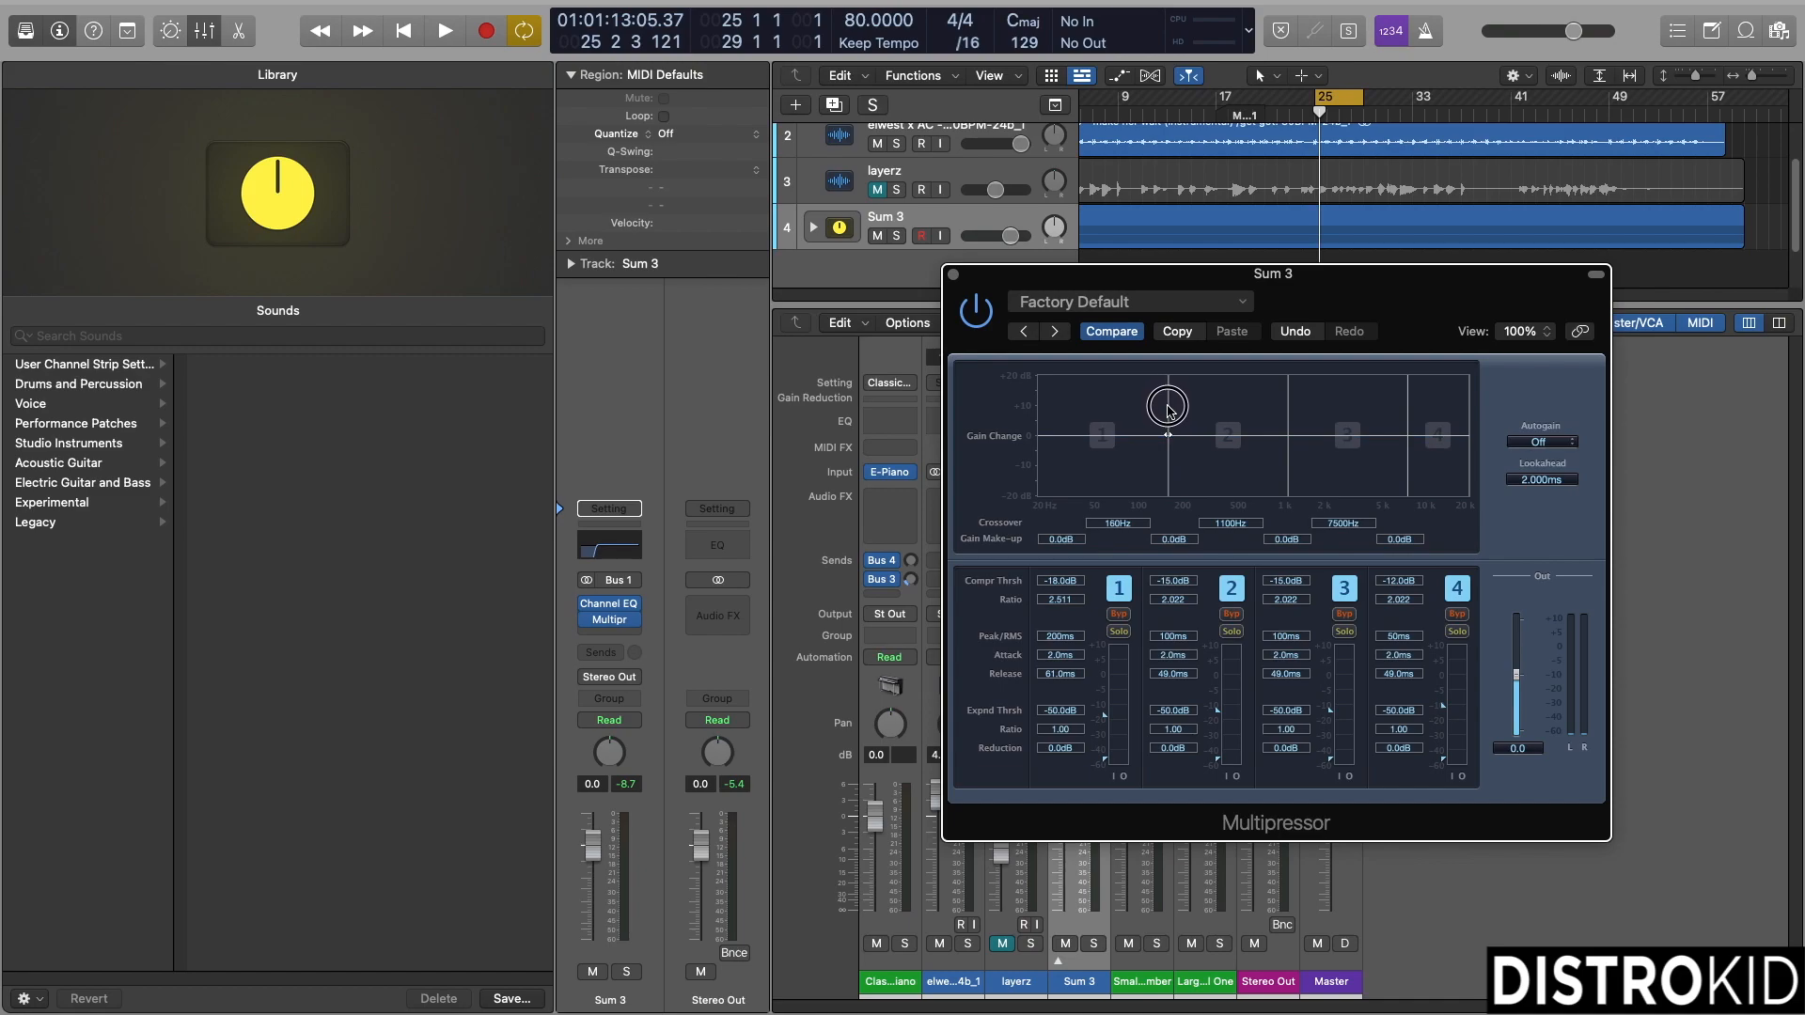
{"action": "key", "text": "super+z"}
{"action": "left_click_drag", "start_coordinate": [1387, 305], "coordinate": [1360, 318]}
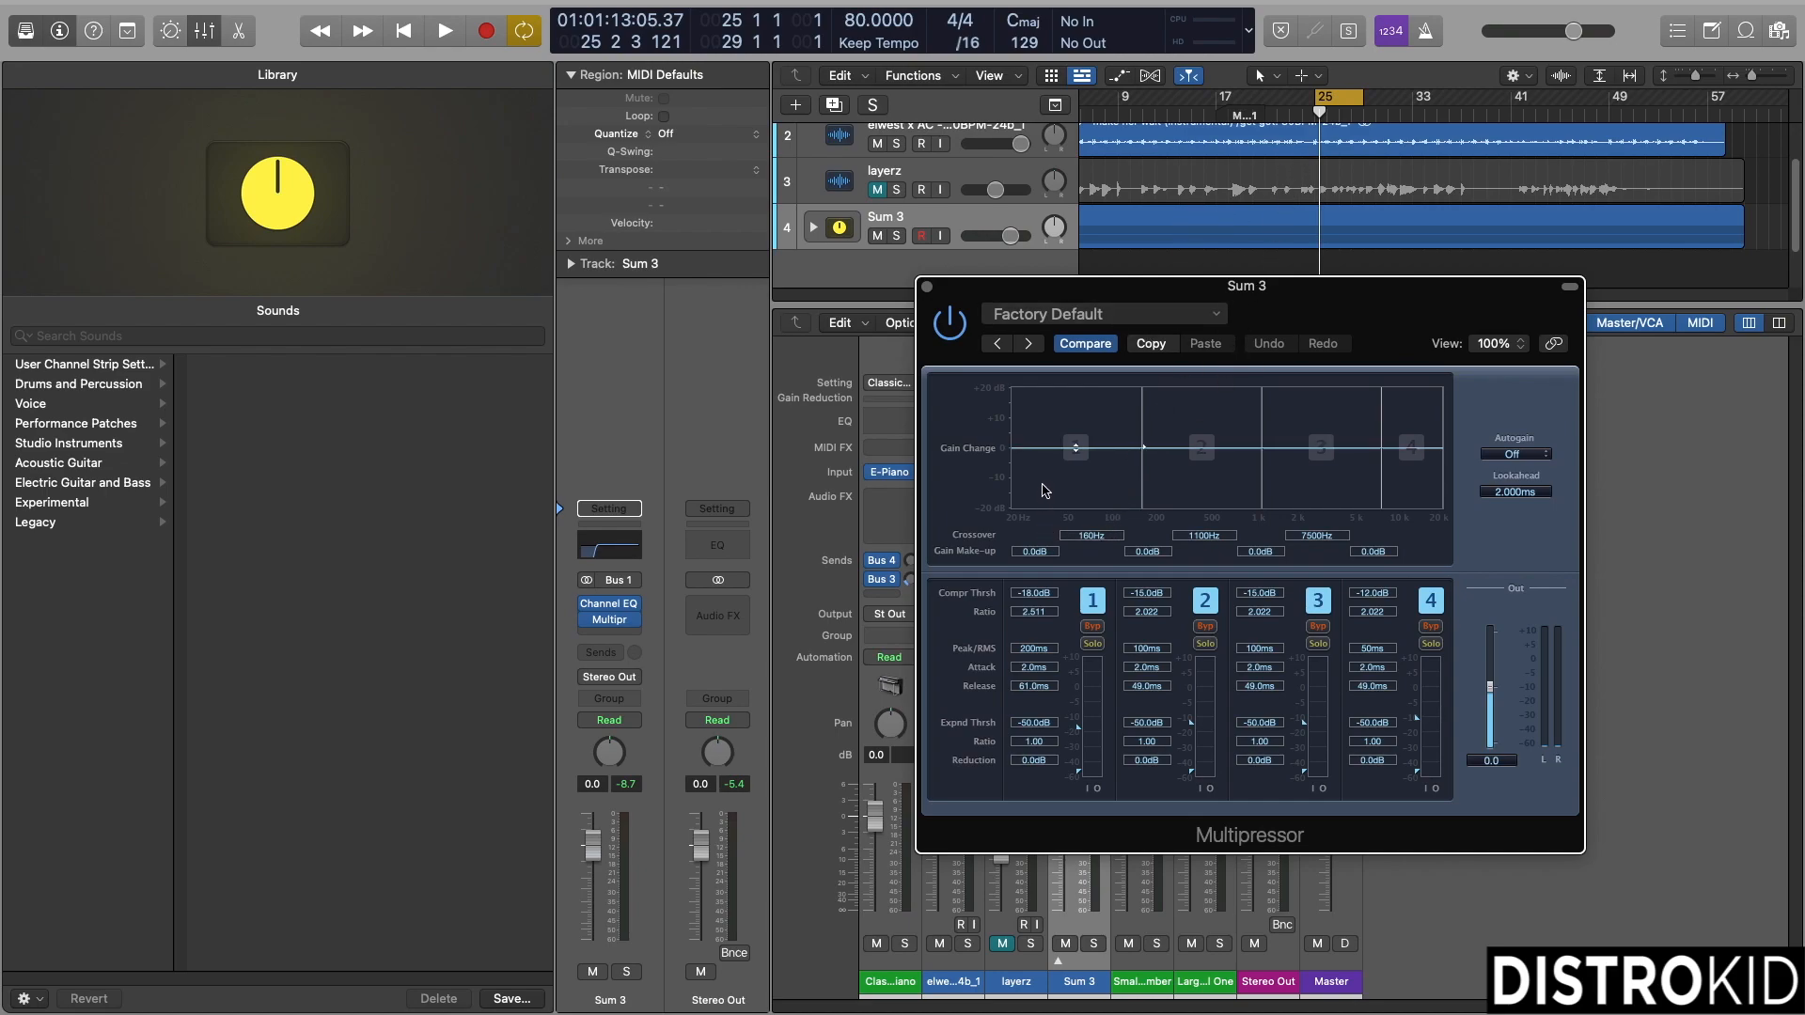
{"action": "double_click", "coordinate": [1096, 536]}
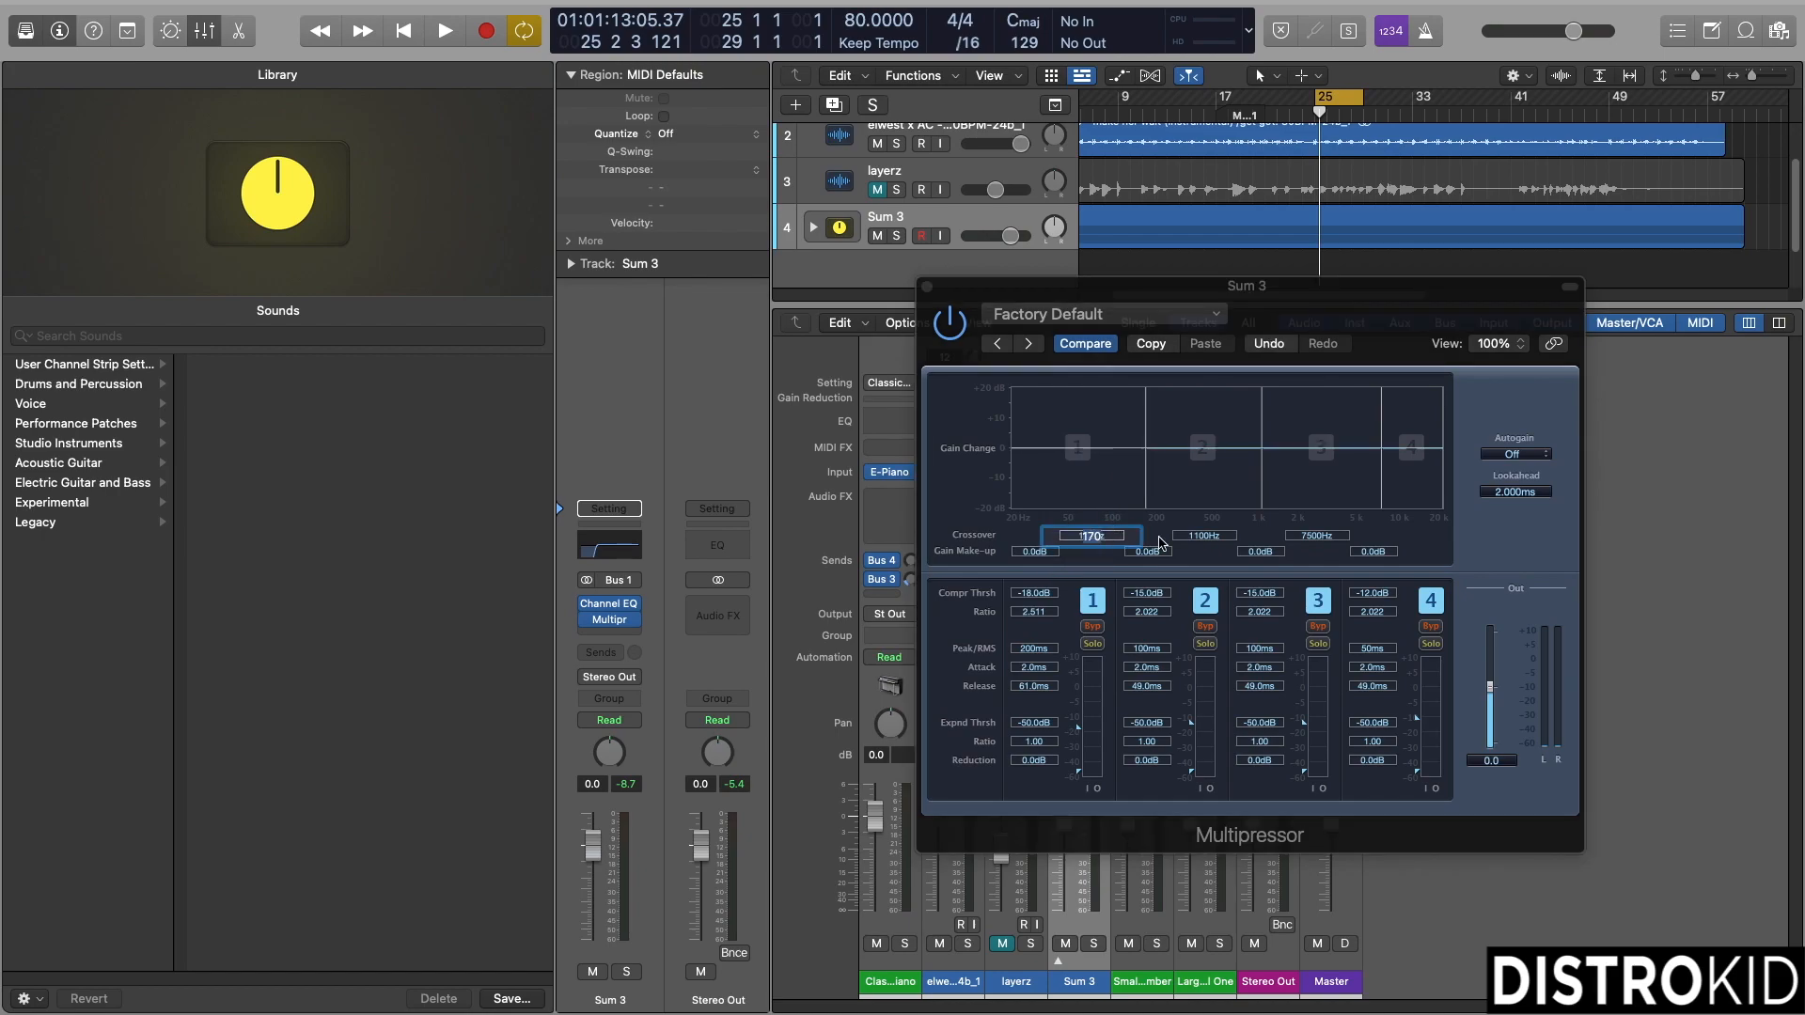
{"action": "type", "text": "120"}
{"action": "key", "text": "Return"}
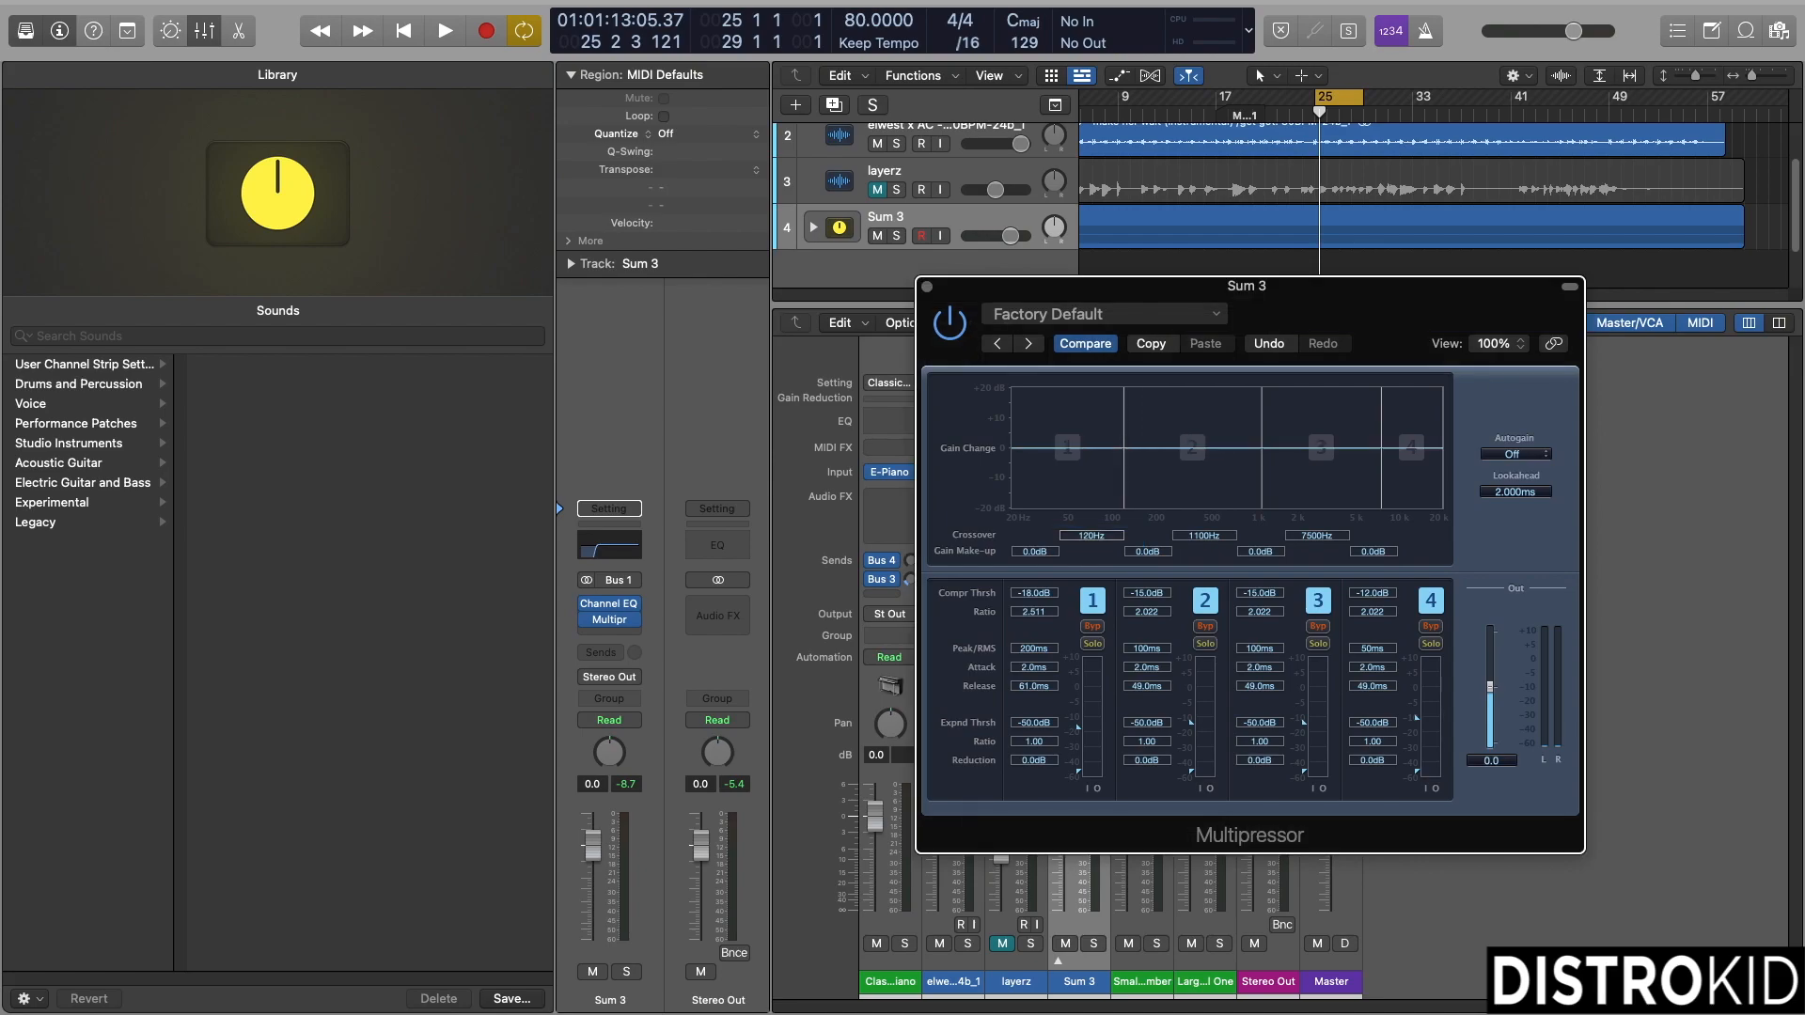
- Play back the mix and solo the Sum 3 stack
{"action": "mouse_move", "coordinate": [1166, 465]}
{"action": "key", "text": "space"}
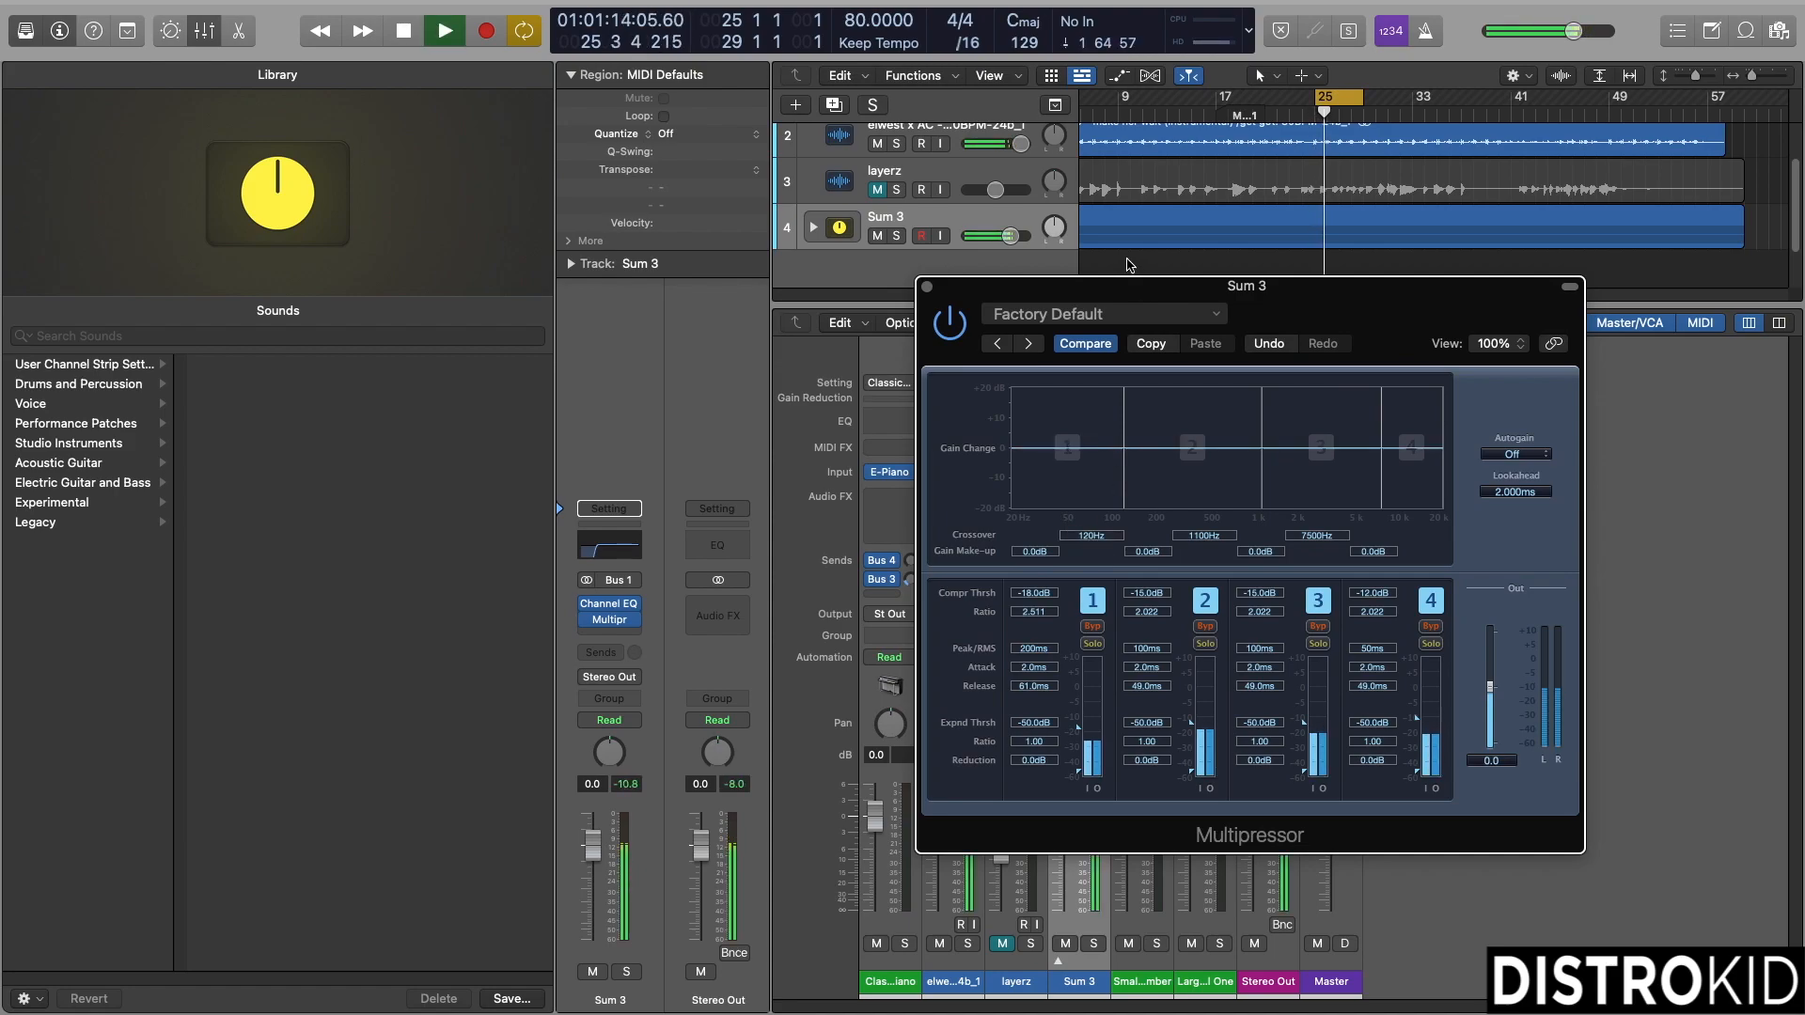
{"action": "left_click", "coordinate": [895, 236]}
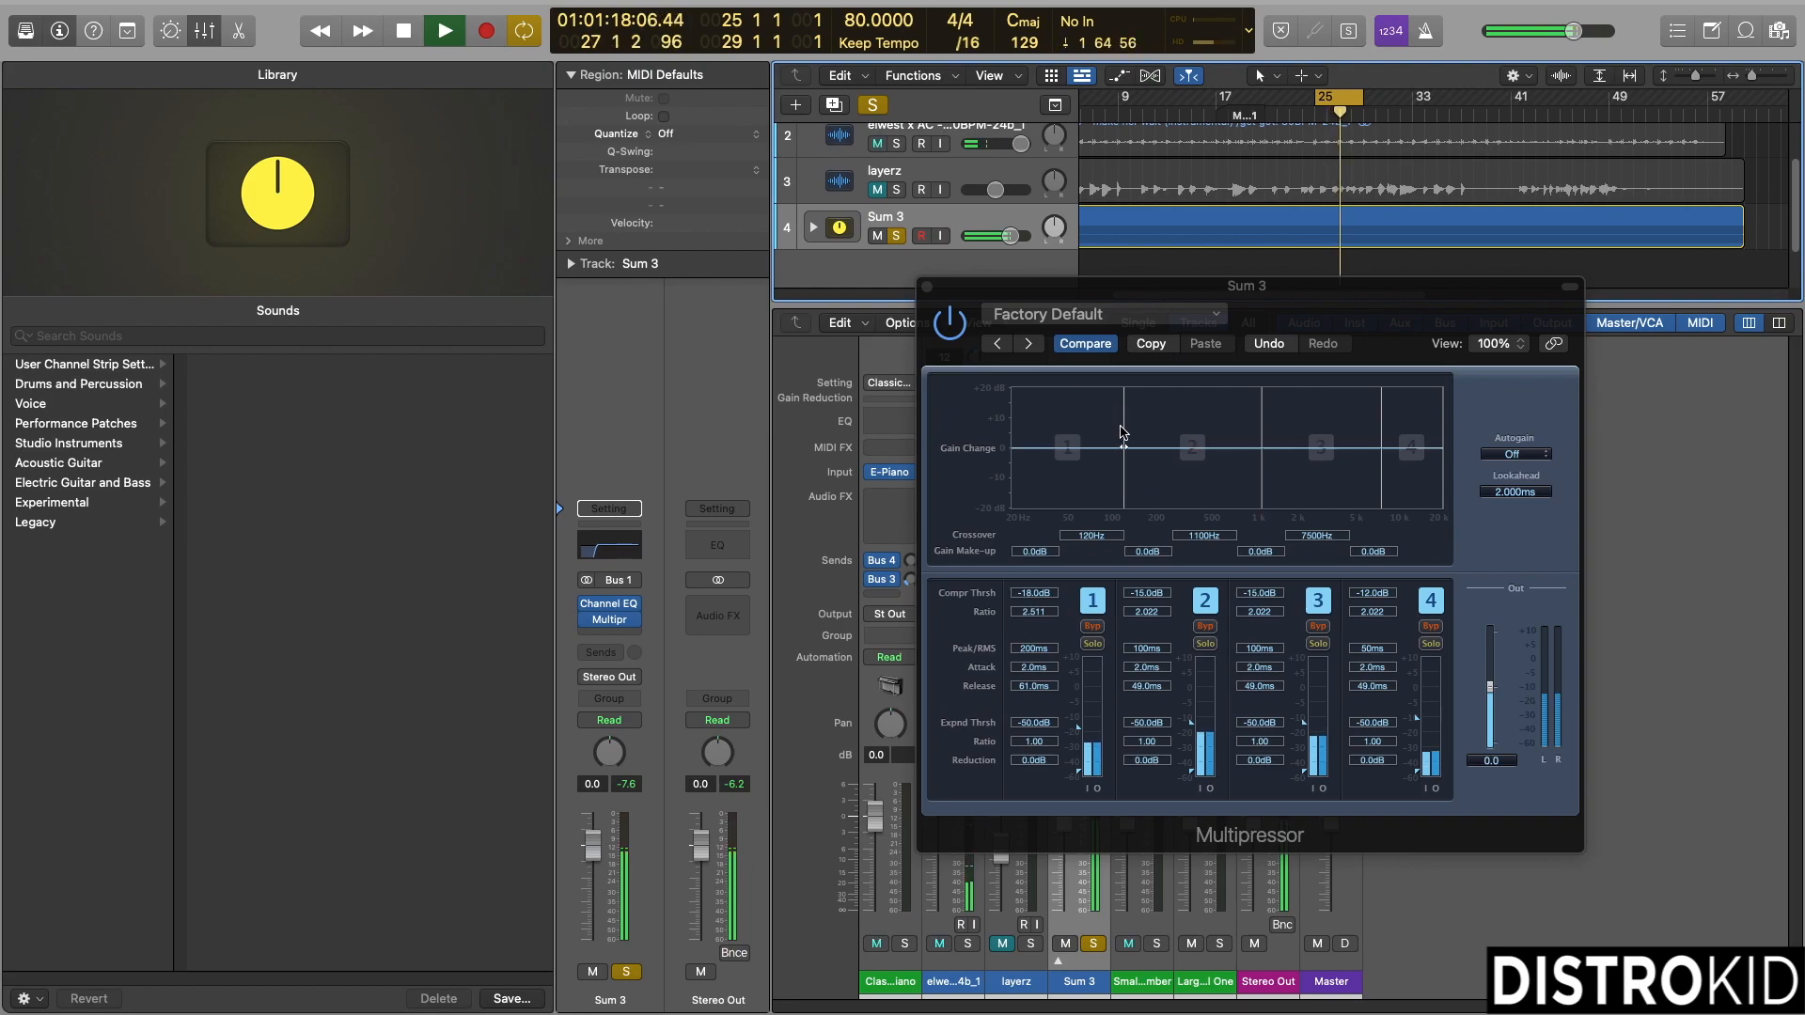
{"action": "key", "text": "space"}
- Solo the Multipressor's band 1 and lower its gain make-up to -7.0 dB during playback
{"action": "left_click", "coordinate": [1092, 643]}
{"action": "key", "text": "space"}
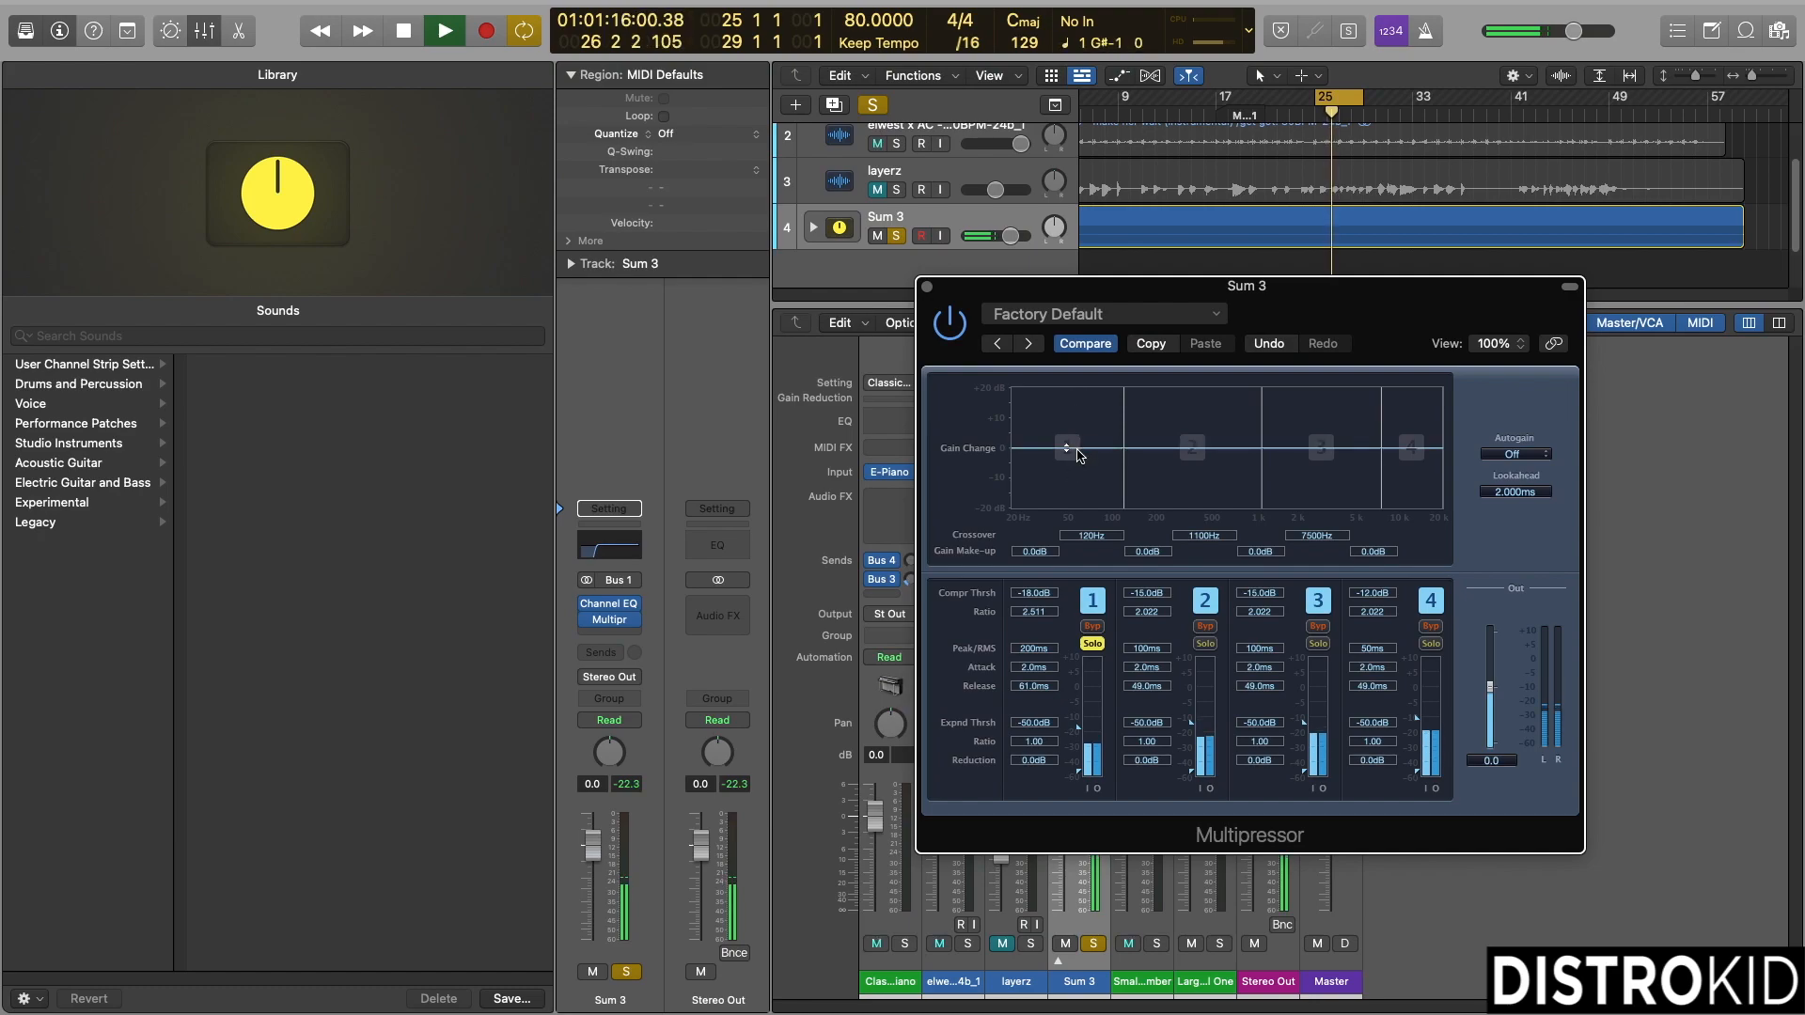
{"action": "mouse_move", "coordinate": [1069, 450]}
{"action": "left_mouse_down"}
{"action": "mouse_move", "coordinate": [1068, 412]}
{"action": "mouse_move", "coordinate": [1083, 503]}
{"action": "mouse_move", "coordinate": [1072, 461]}
{"action": "left_mouse_up"}
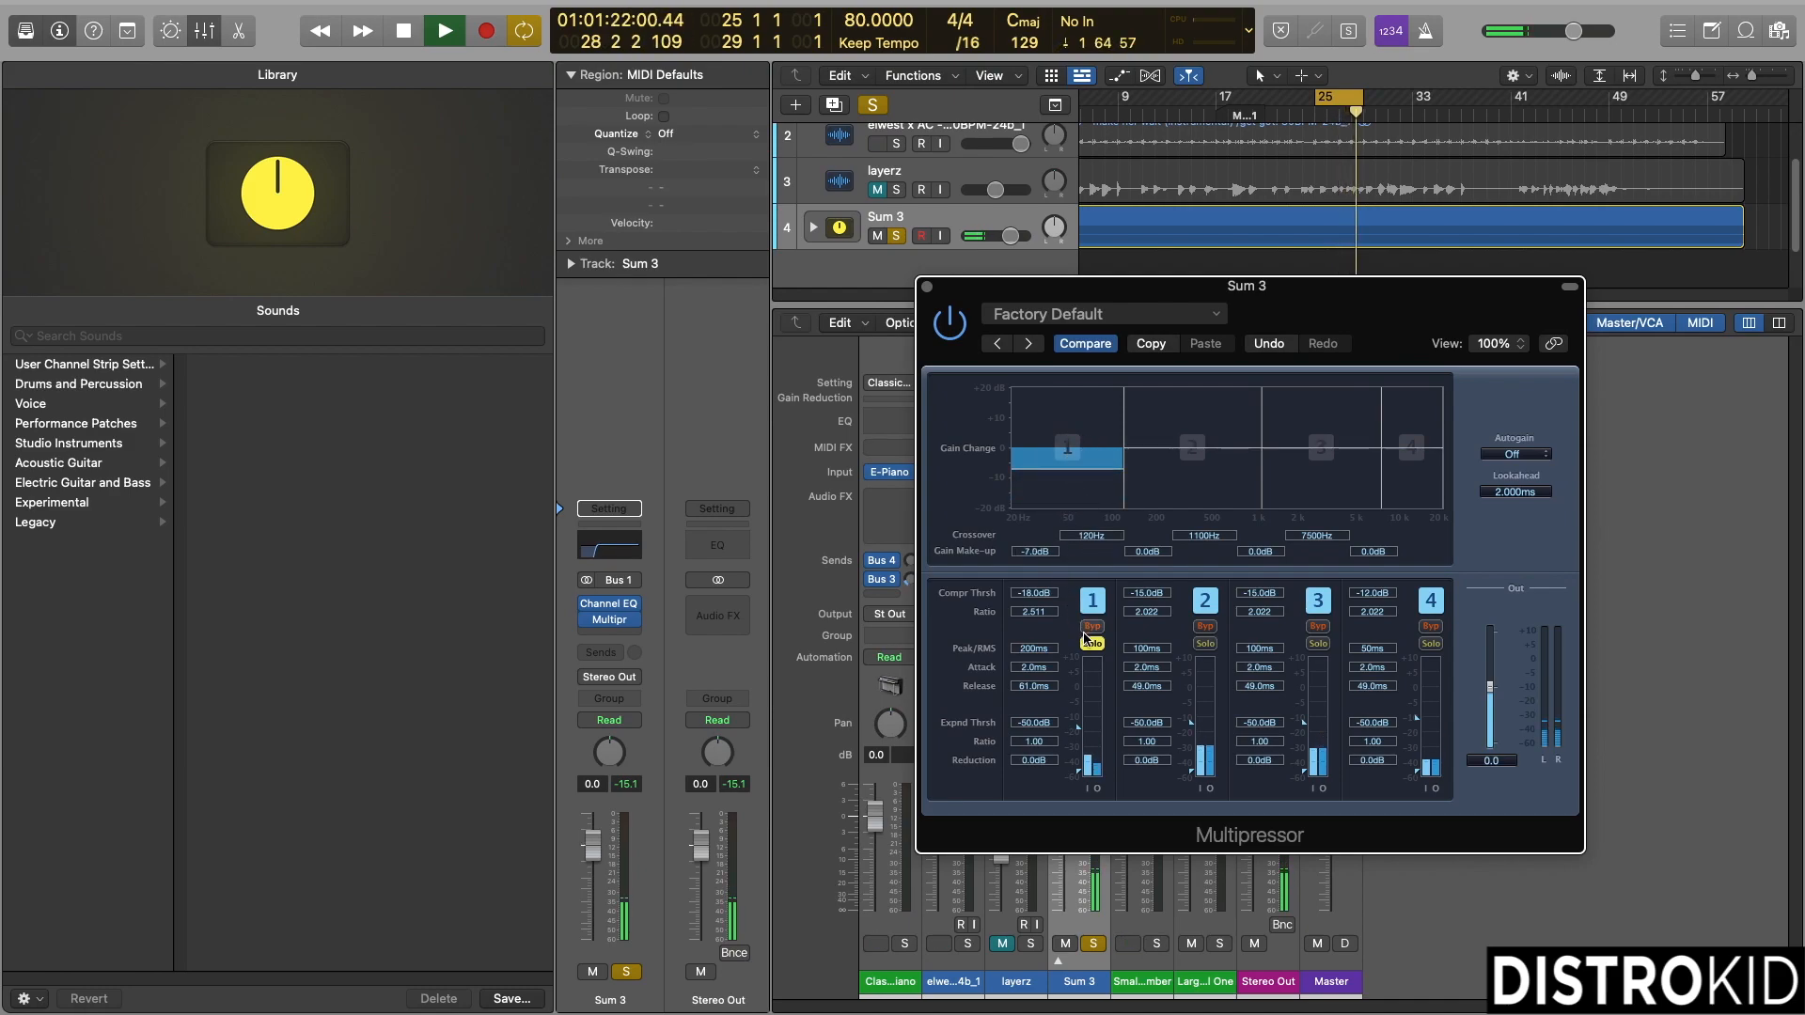
{"action": "key", "text": "space"}
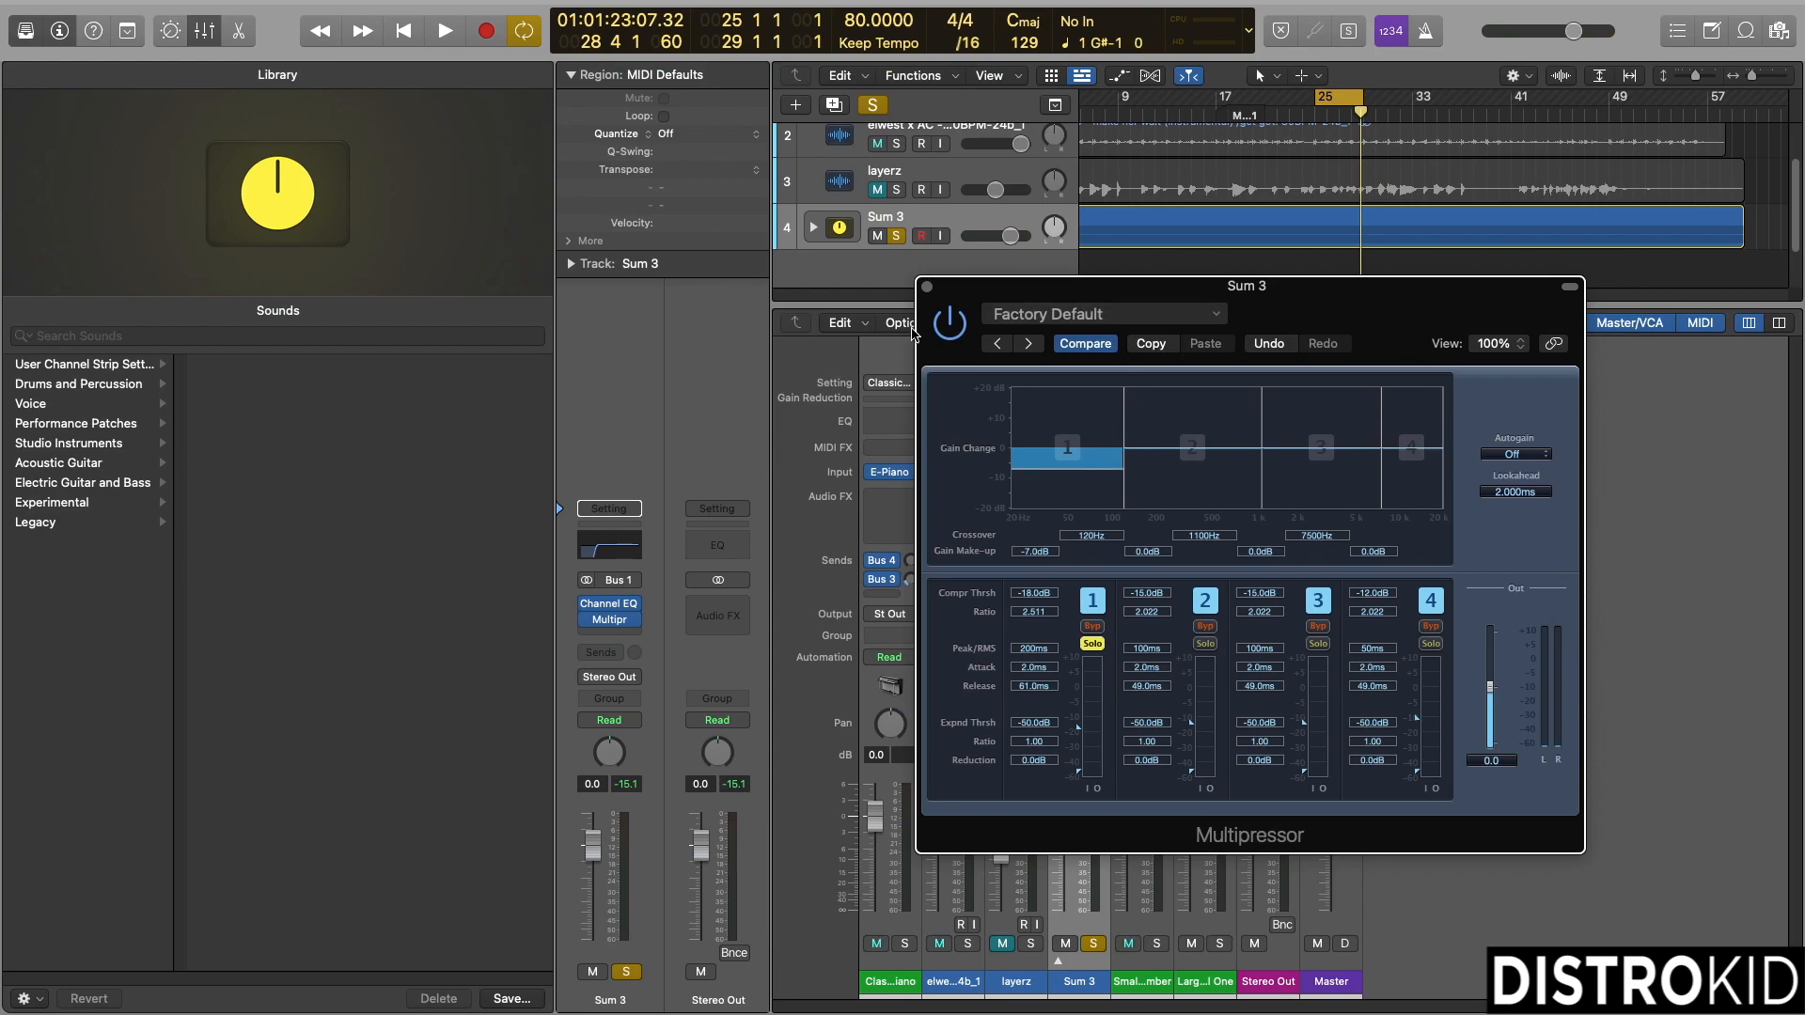
- Unsolo band 1 and compare the soloed stack with that band bypassed and active during playback
{"action": "left_click_drag", "start_coordinate": [1279, 320], "coordinate": [649, 315]}
{"action": "left_click", "coordinate": [462, 639]}
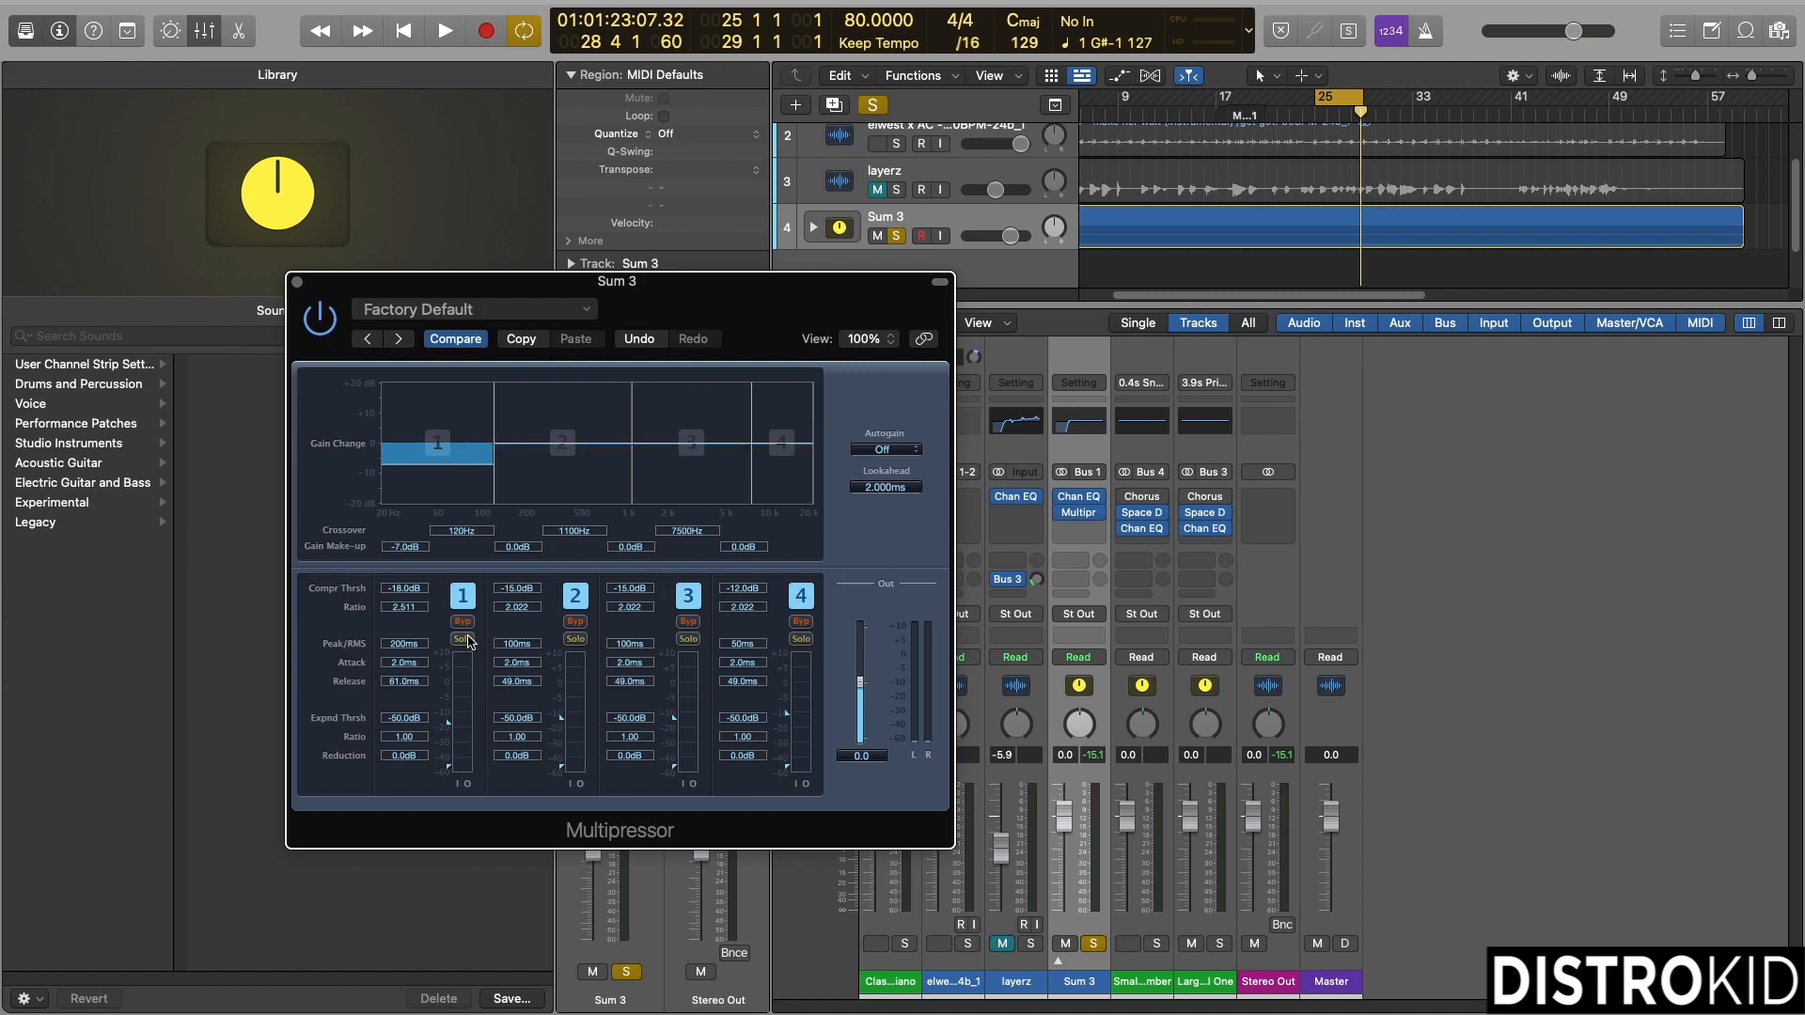
{"action": "key", "text": "space"}
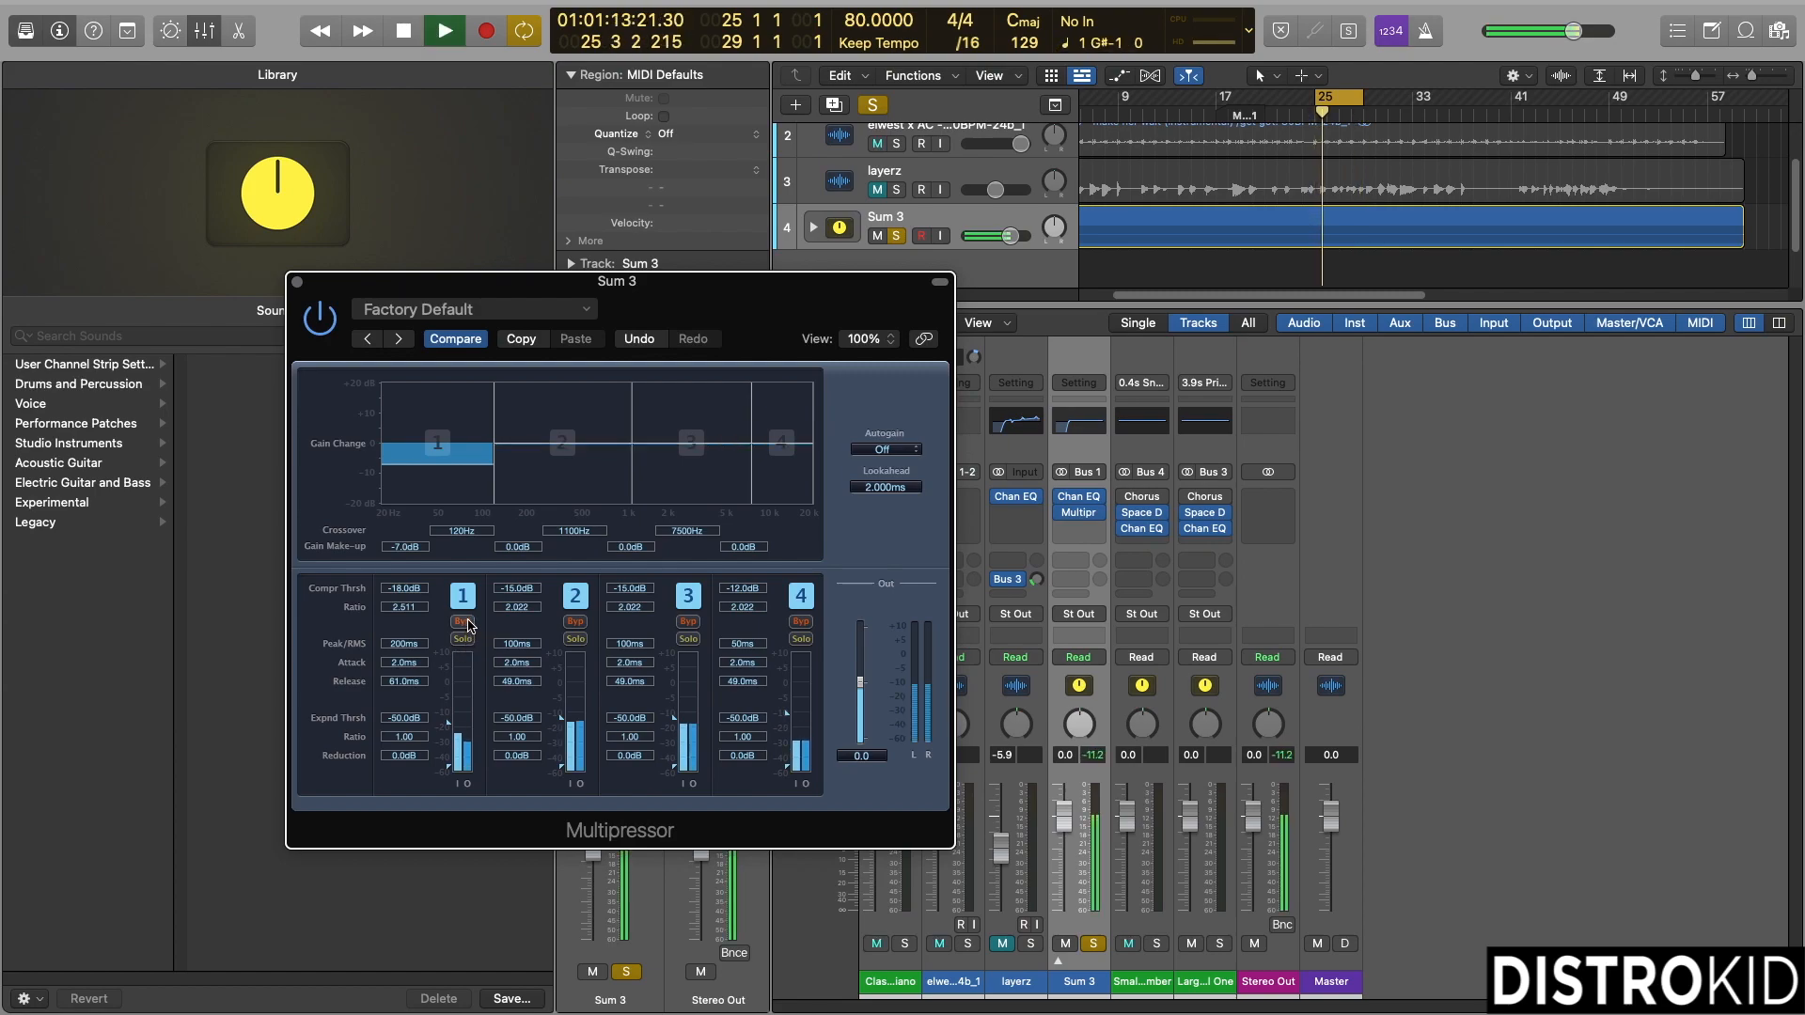
{"action": "left_click", "coordinate": [465, 622]}
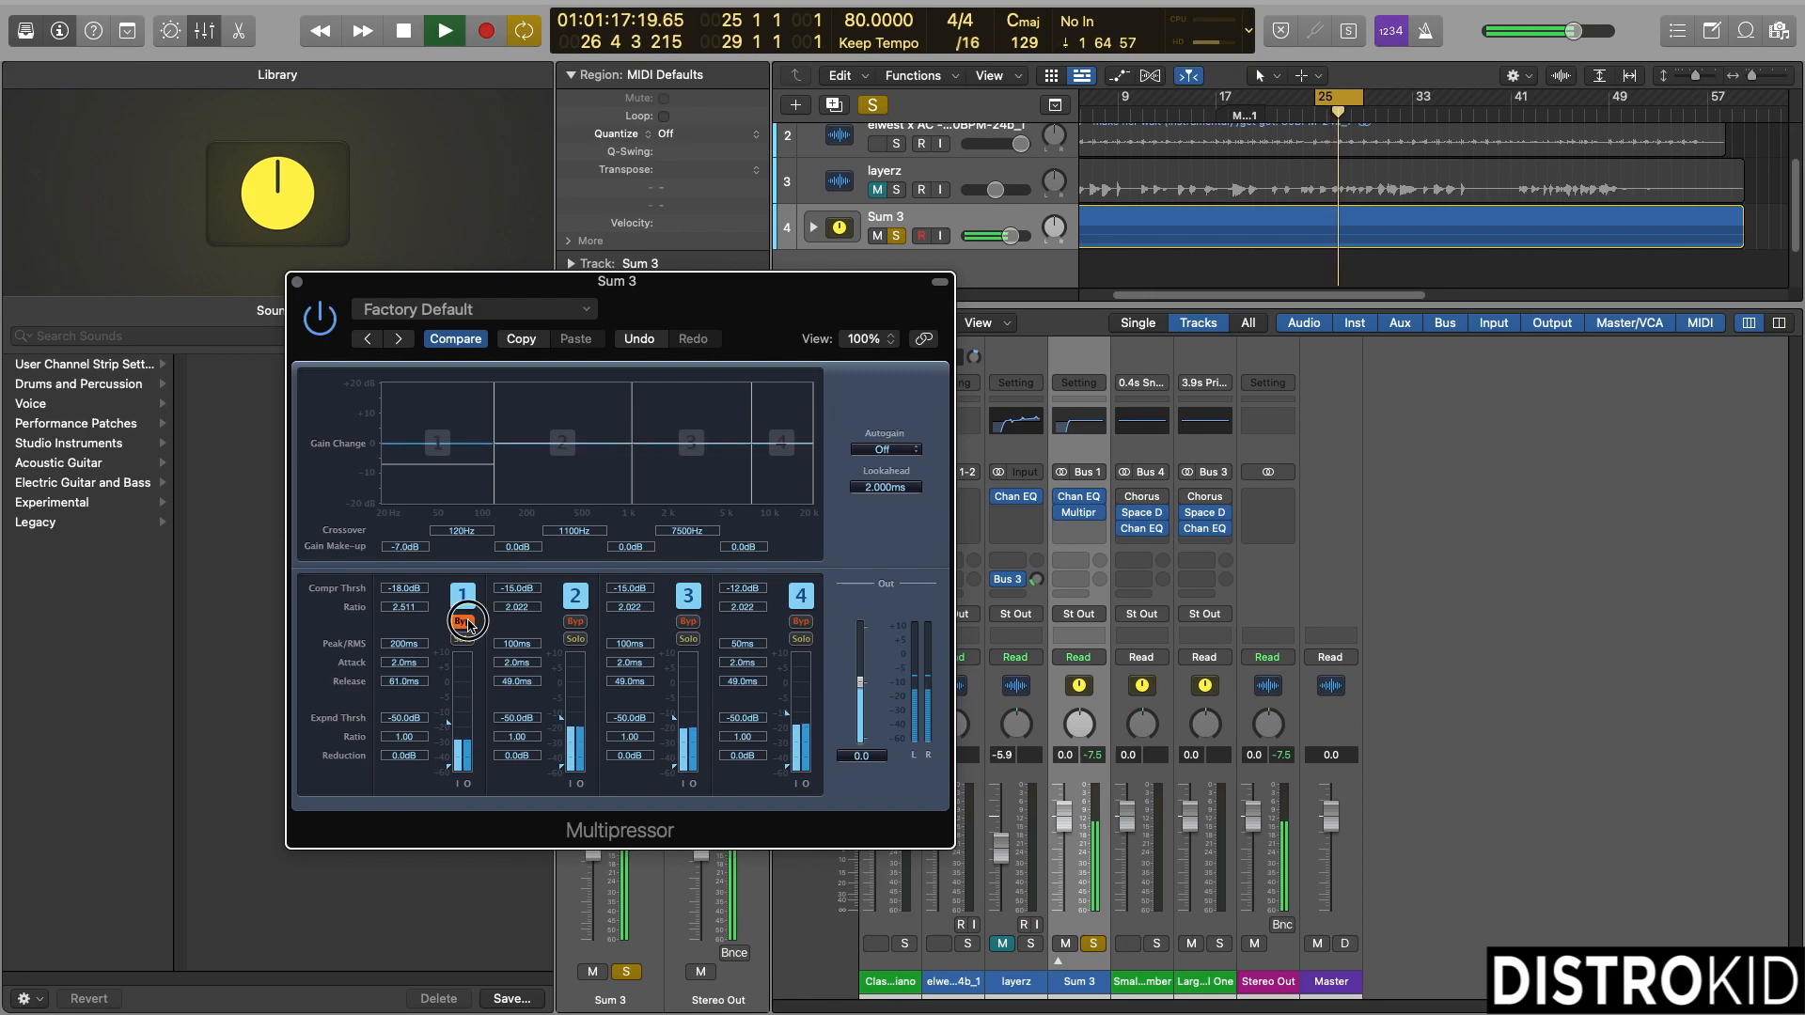
{"action": "left_click", "coordinate": [467, 622]}
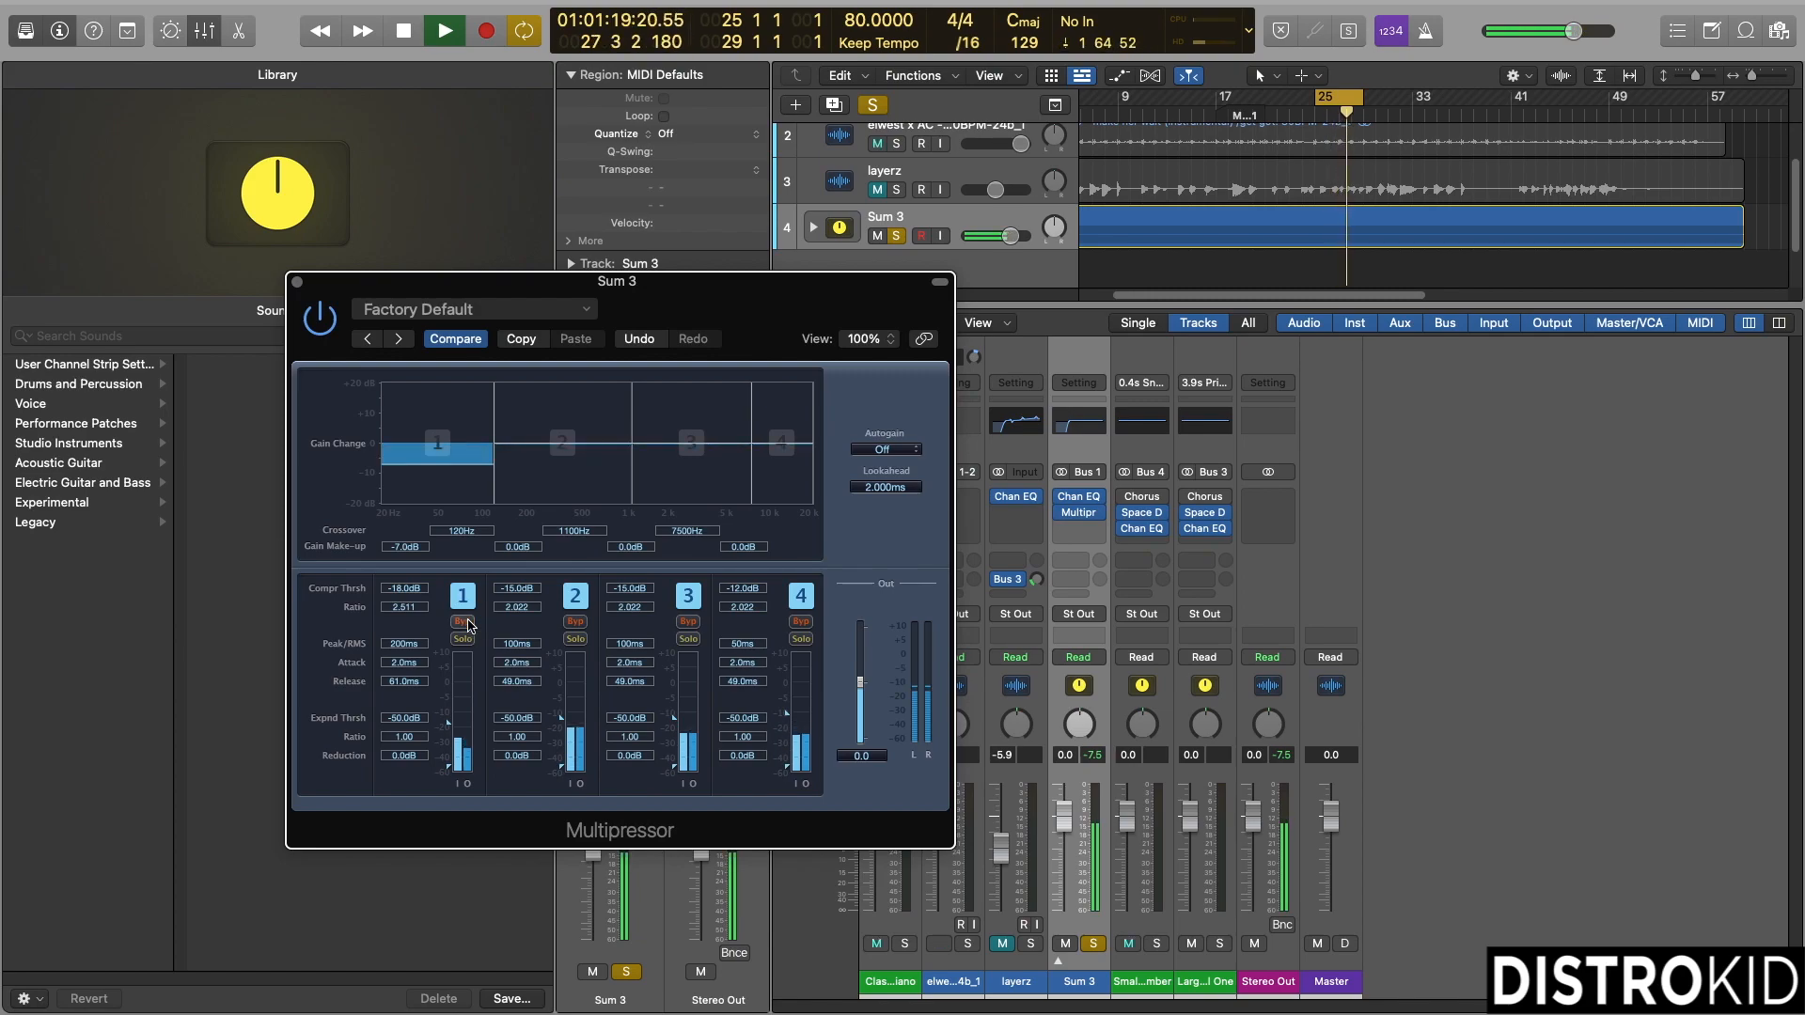
- Set band 1's gain make-up to -2.0 dB, stop playback and uncover the mixer's Multipressor insert
{"action": "mouse_move", "coordinate": [472, 470]}
{"action": "left_mouse_down"}
{"action": "mouse_move", "coordinate": [477, 501]}
{"action": "mouse_move", "coordinate": [490, 437]}
{"action": "mouse_move", "coordinate": [490, 455]}
{"action": "left_mouse_up"}
{"action": "key", "text": "space"}
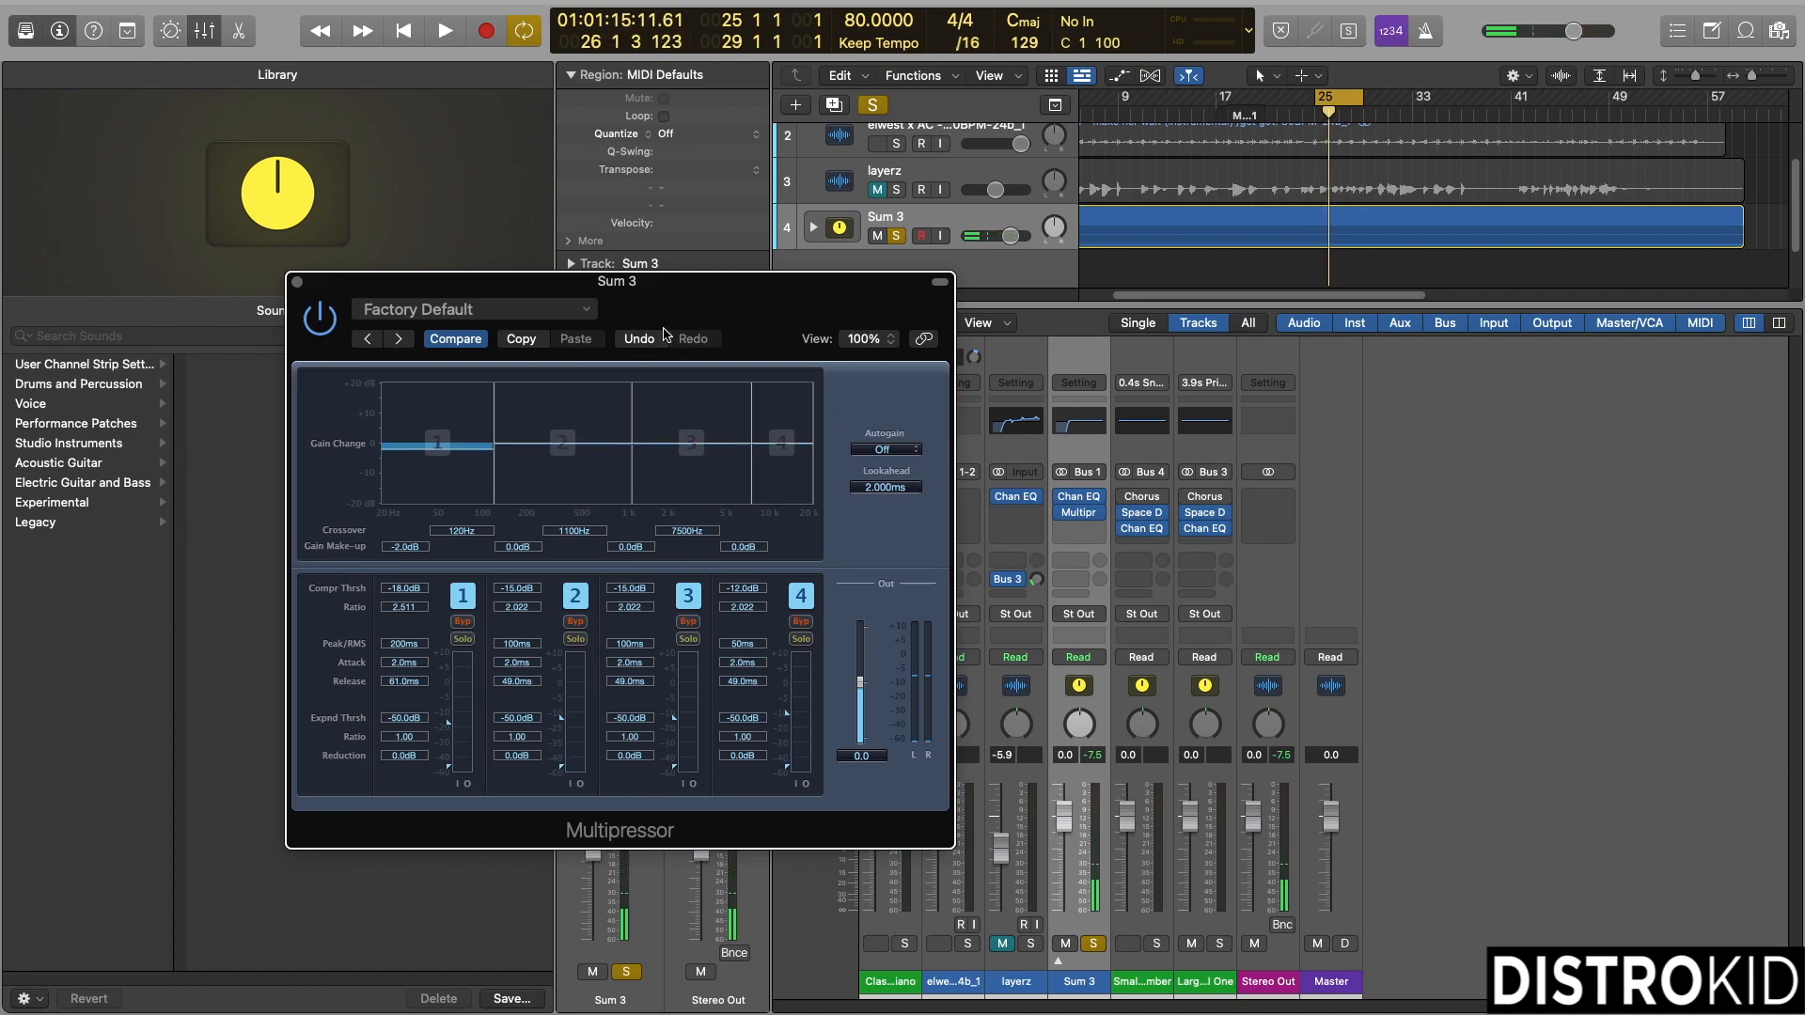
{"action": "left_click_drag", "start_coordinate": [694, 321], "coordinate": [788, 303]}
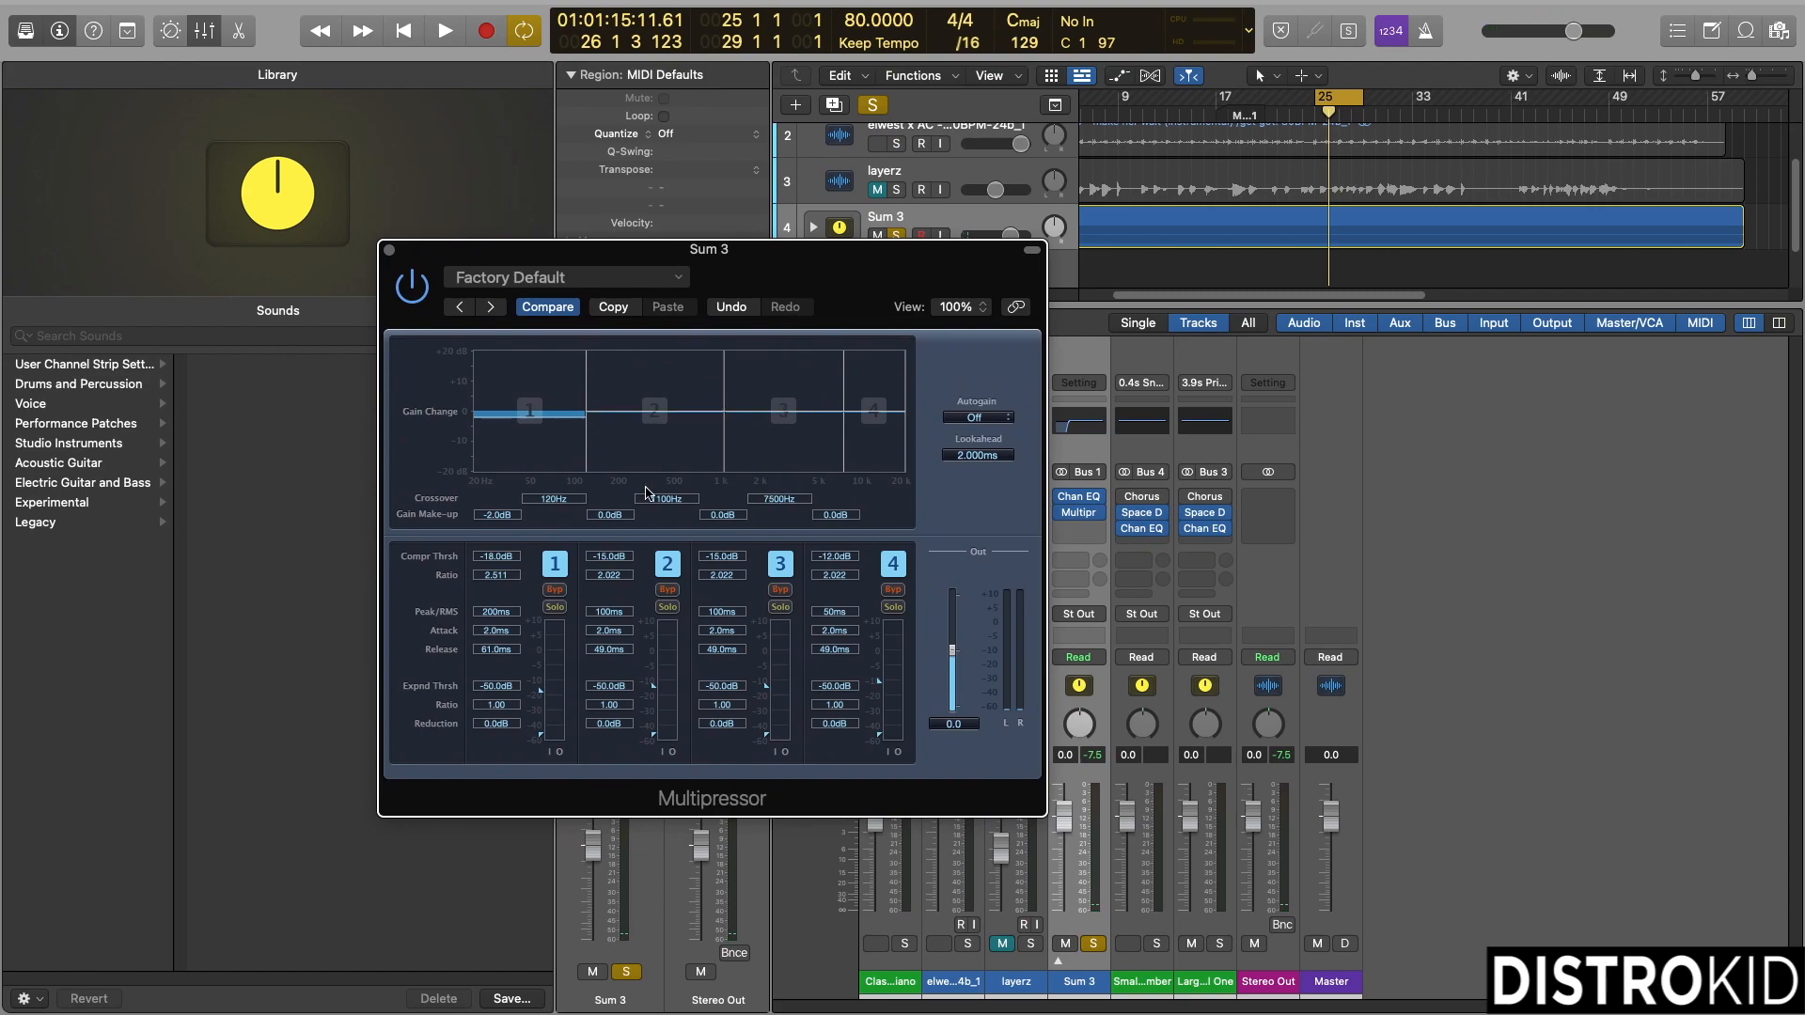
{"action": "scroll", "coordinate": [1279, 235], "scroll_direction": "up", "scroll_amount": 1}
{"action": "scroll", "coordinate": [1278, 183], "scroll_direction": "up", "scroll_amount": 1}
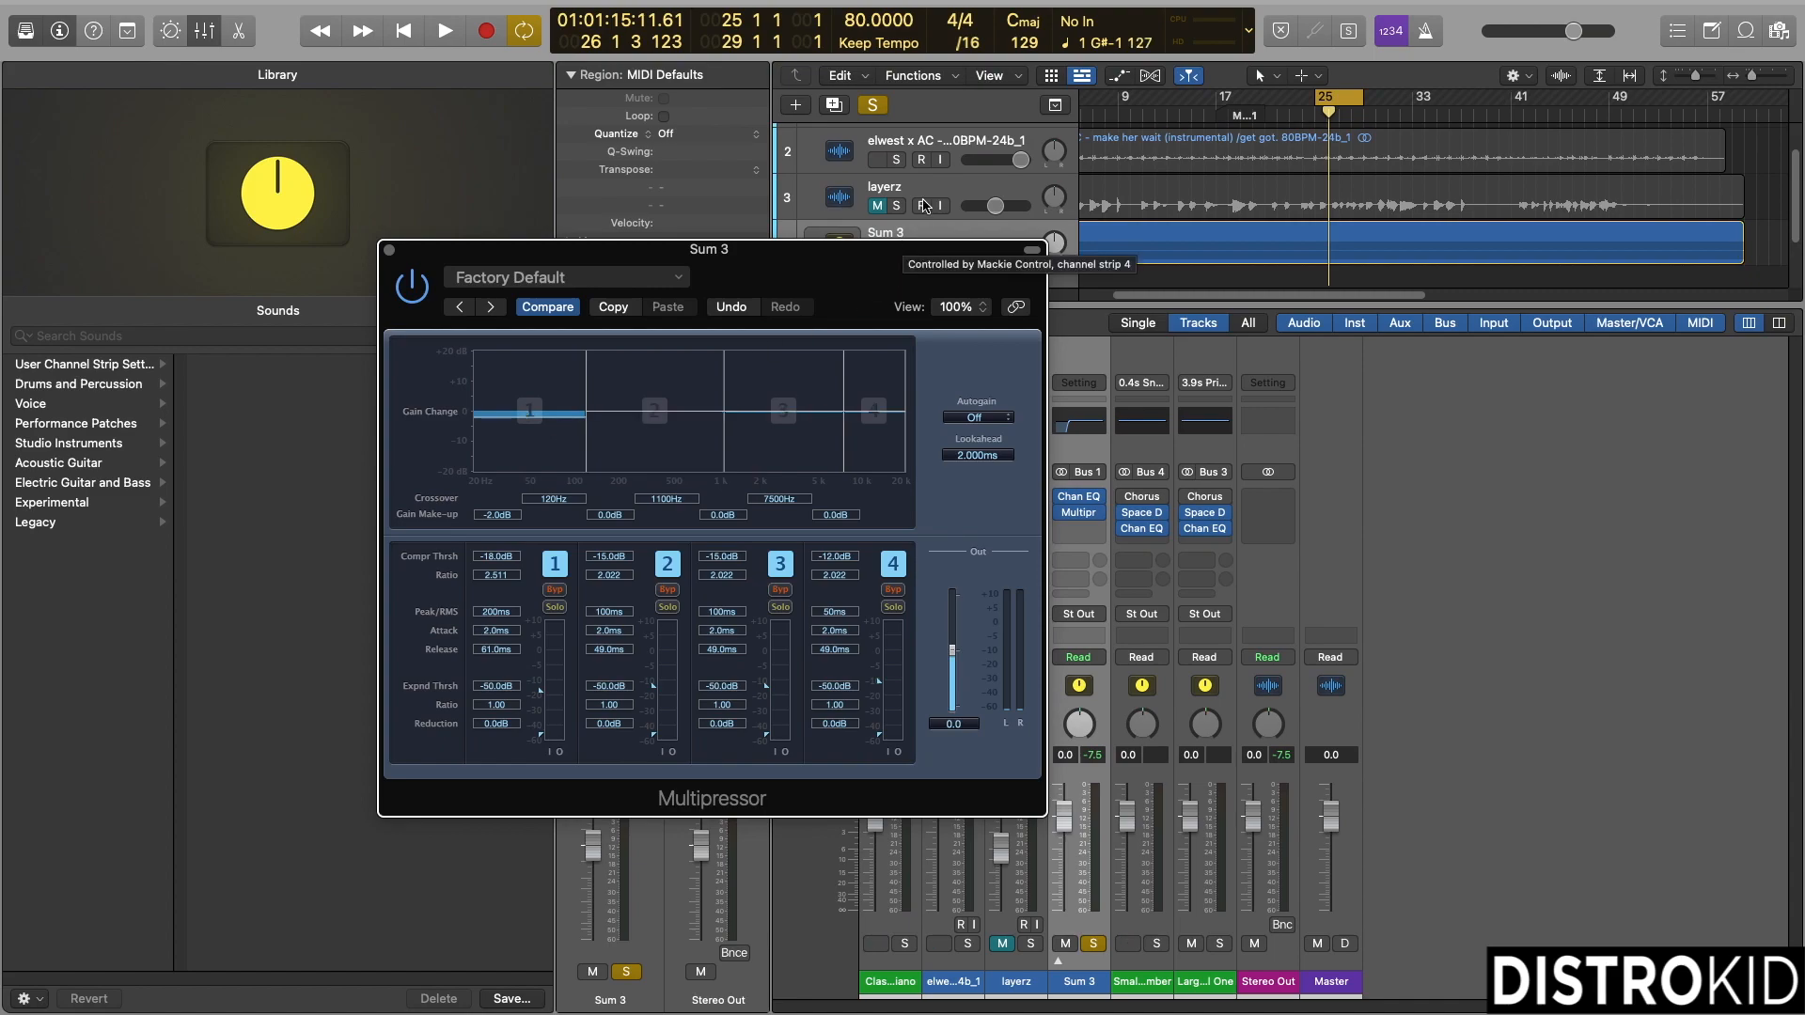
- Try raising band 1's gain make-up to 1.5 dB and return it to -2.0 dB
{"action": "left_click_drag", "start_coordinate": [555, 444], "coordinate": [558, 428]}
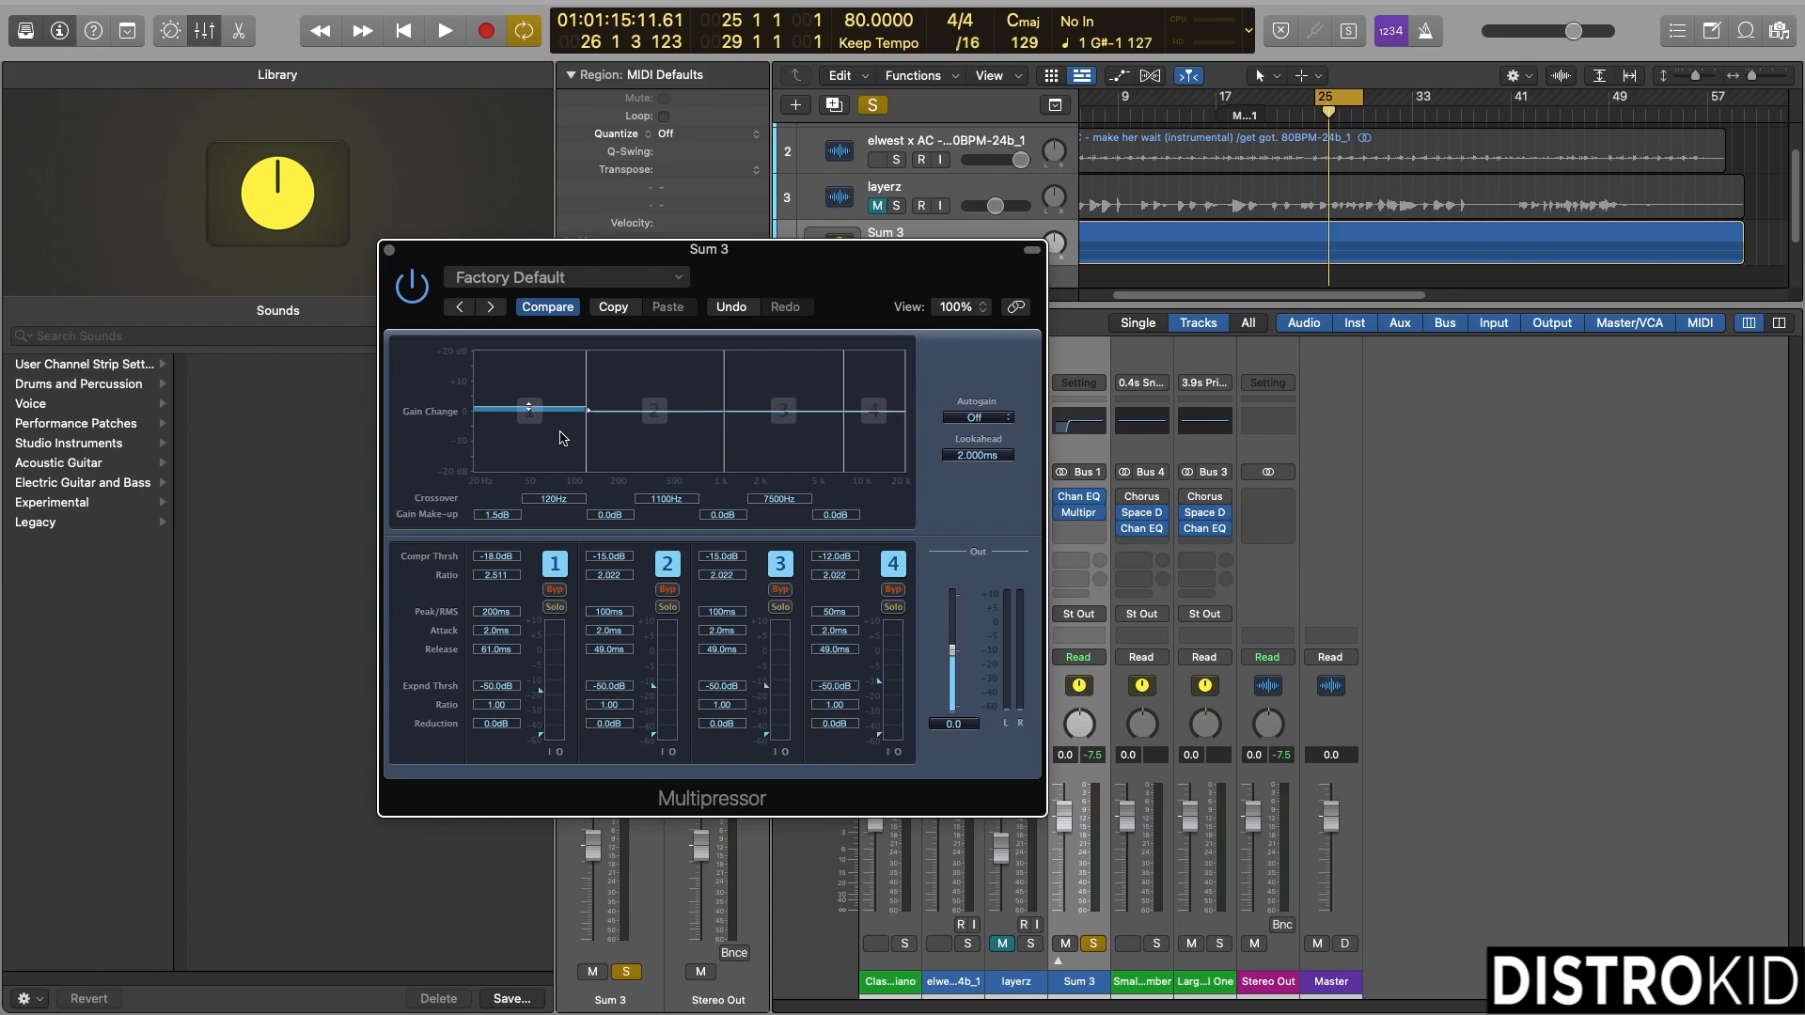
{"action": "left_click_drag", "start_coordinate": [562, 437], "coordinate": [566, 454]}
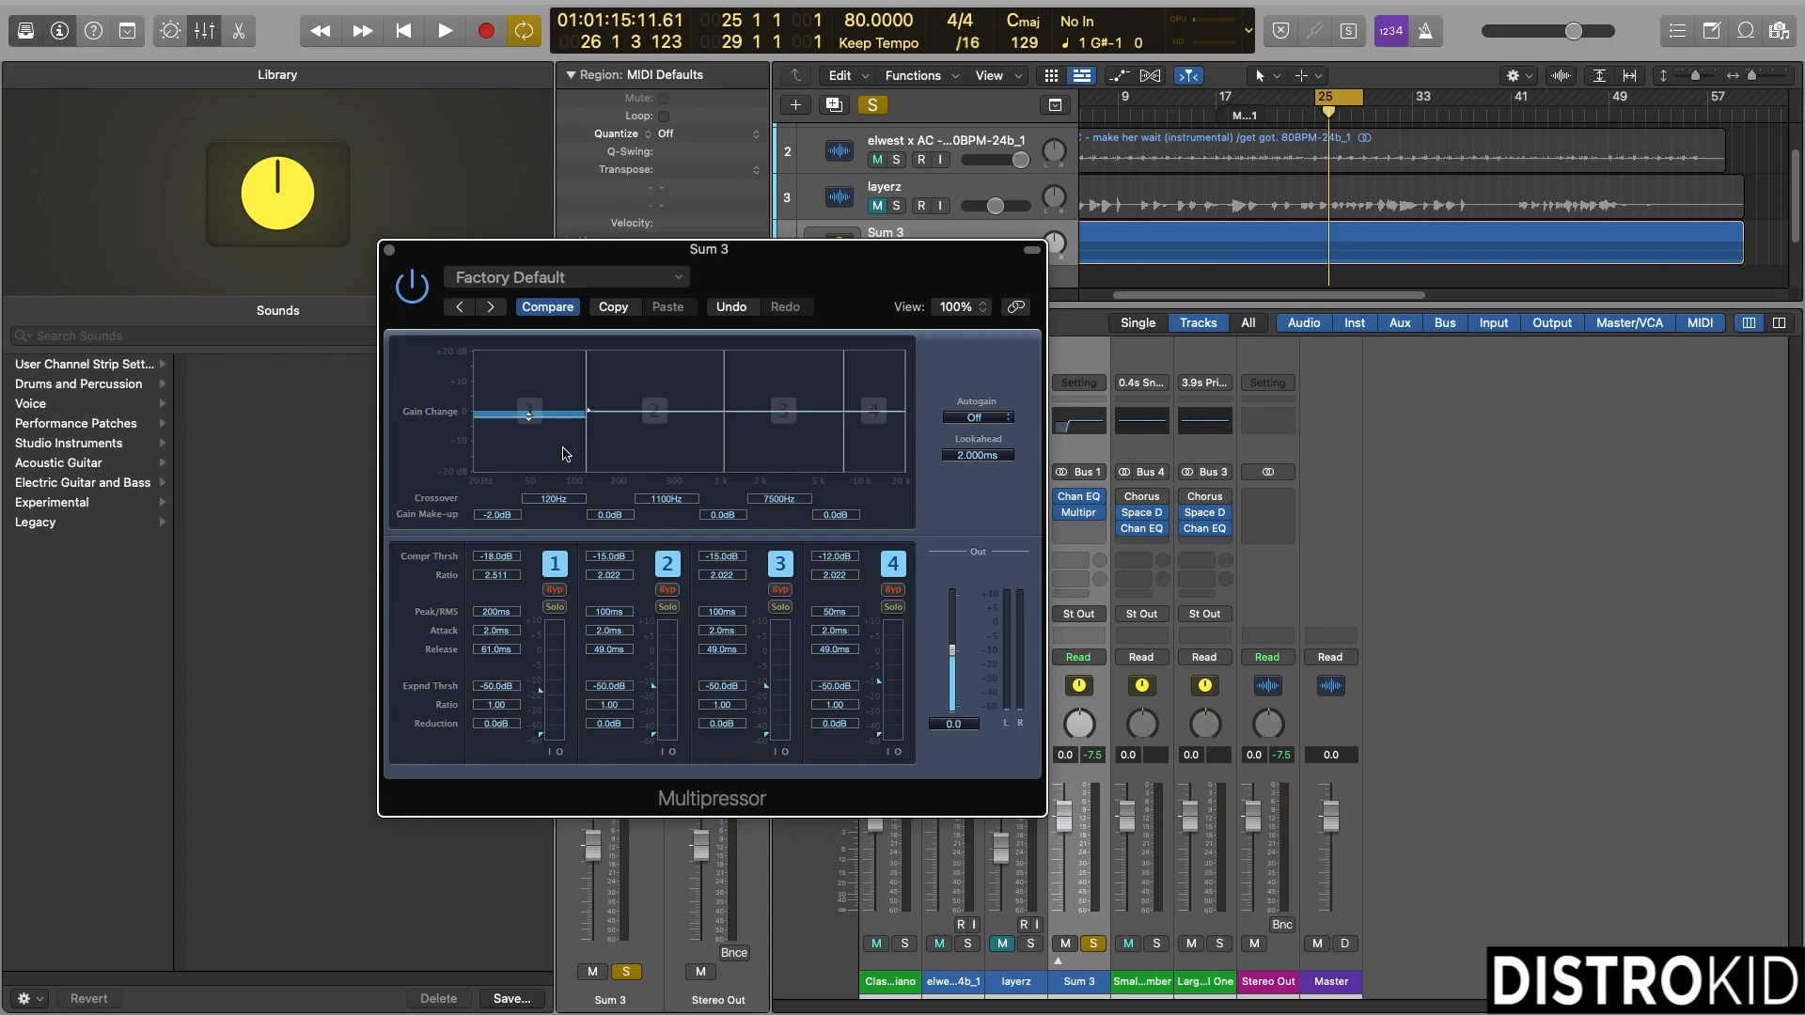
{"action": "left_click", "coordinate": [533, 444]}
{"action": "left_click_drag", "start_coordinate": [757, 301], "coordinate": [845, 272]}
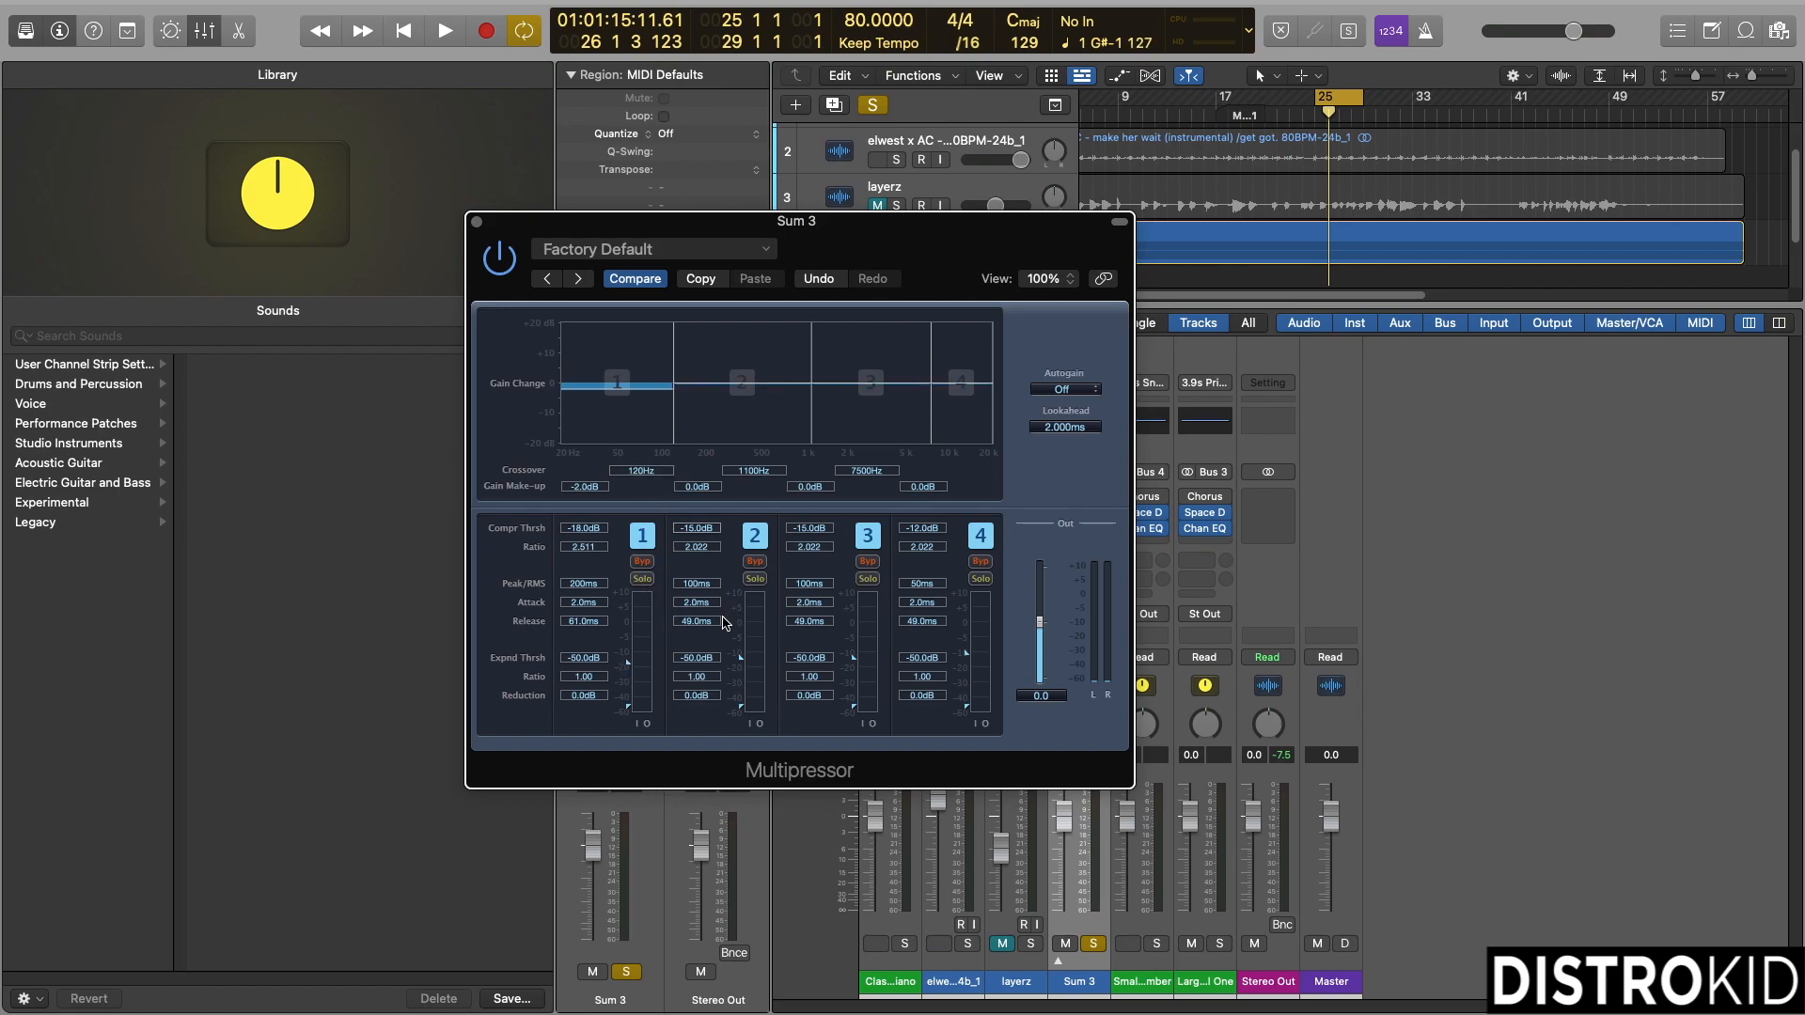
- Lower band 1's compression threshold to -37.0 dB while playing back the soloed stack
{"action": "key", "text": "space"}
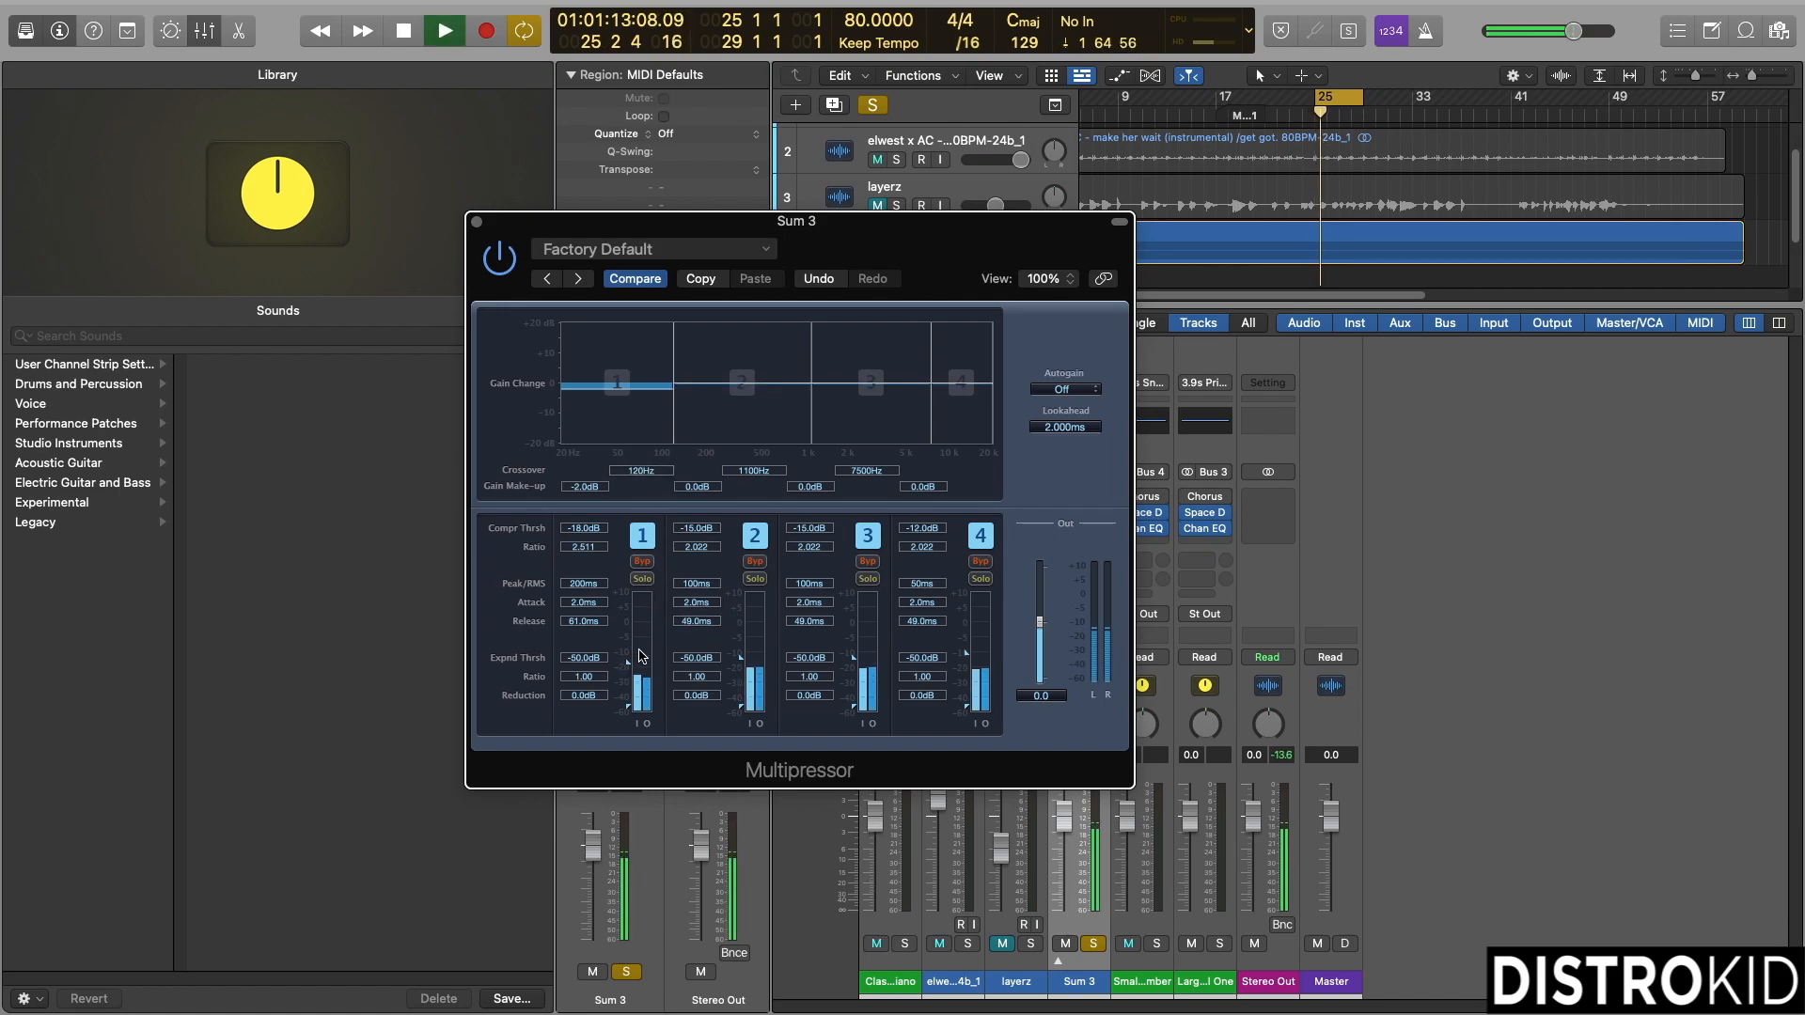
{"action": "left_click_drag", "start_coordinate": [629, 664], "coordinate": [630, 681]}
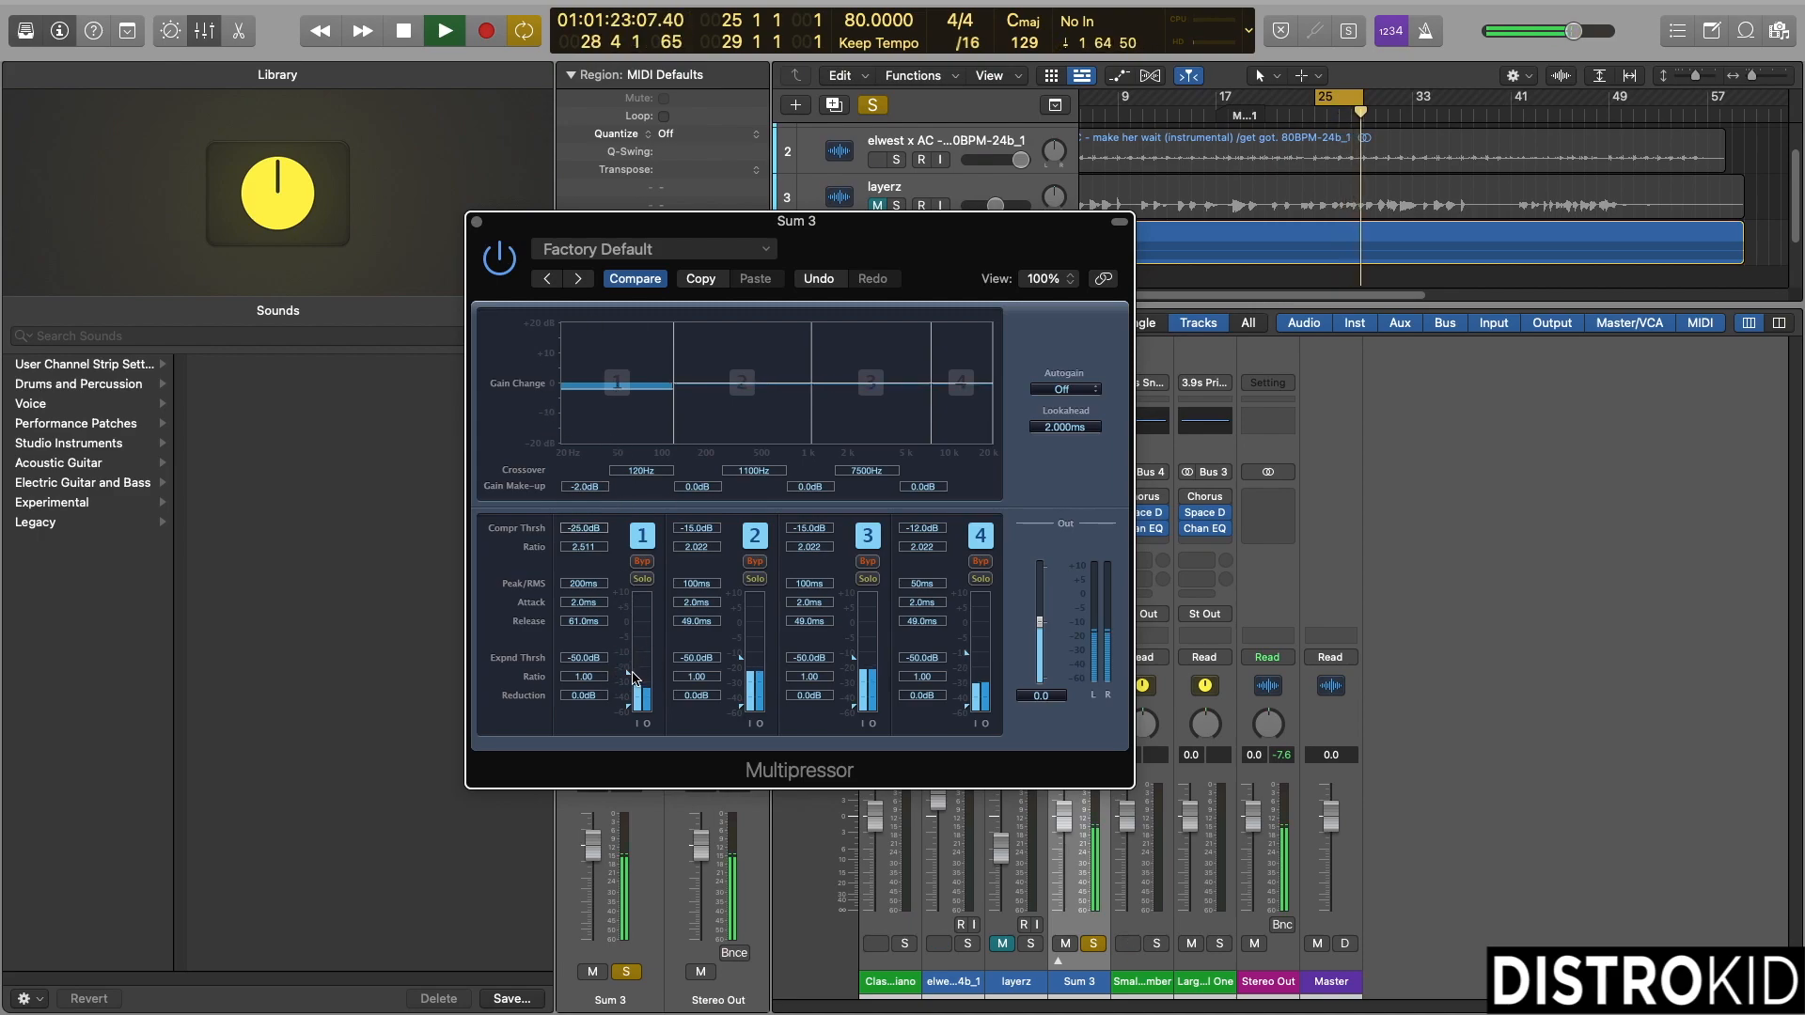
{"action": "left_click_drag", "start_coordinate": [638, 670], "coordinate": [640, 697]}
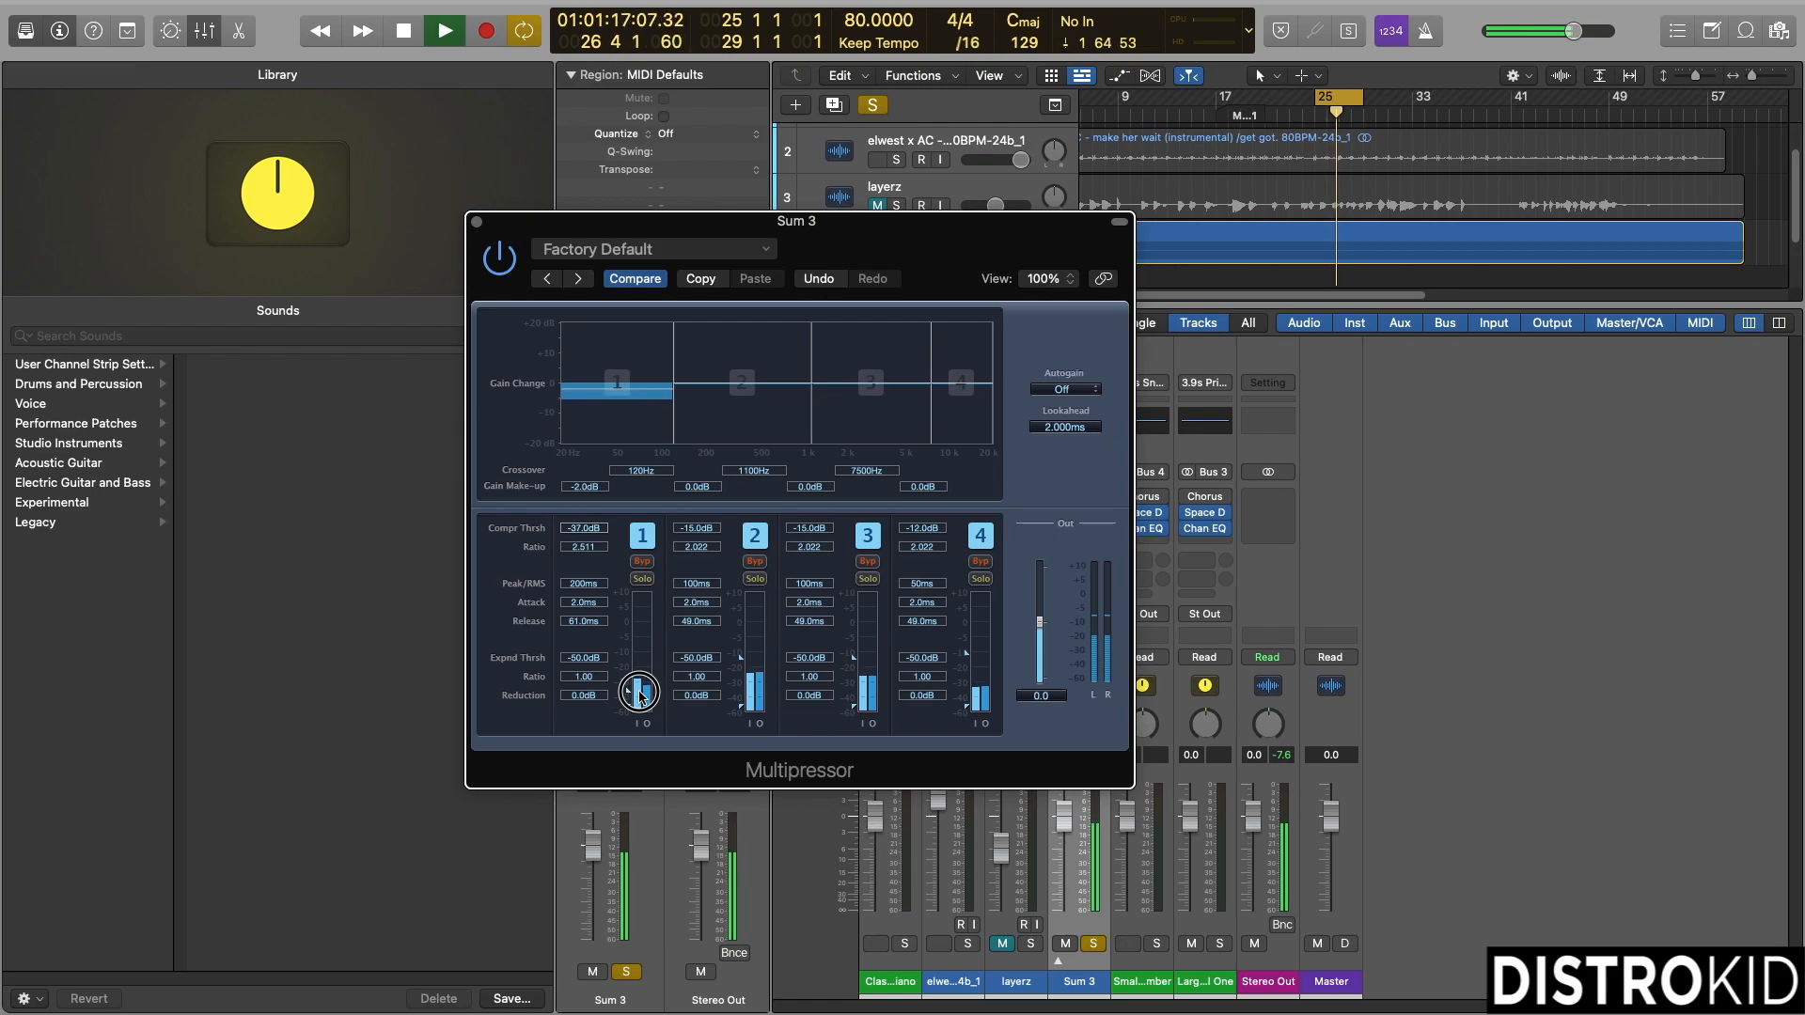
- Set band 1's compression threshold to -36.5 dB and stop playback
{"action": "left_click_drag", "start_coordinate": [640, 696], "coordinate": [632, 694]}
{"action": "key", "text": "space"}
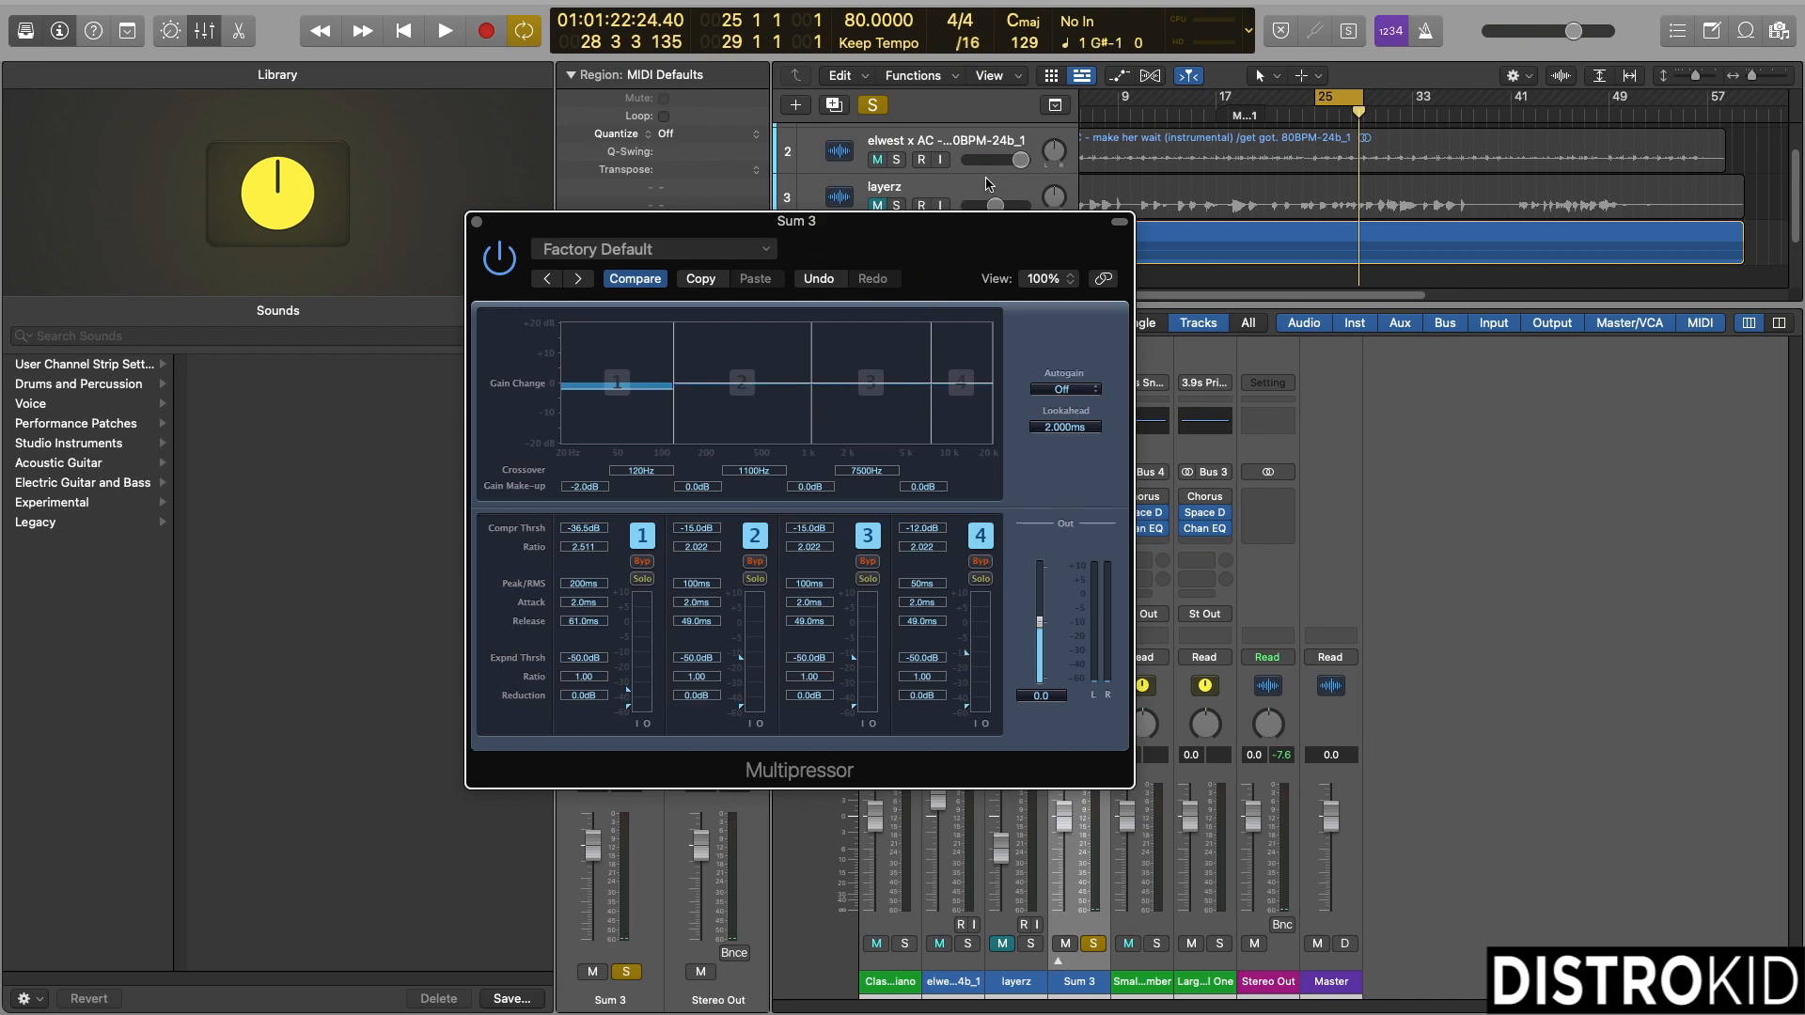
- Move the Multipressor window clear of the mixer and take the summing stack out of solo
{"action": "left_click_drag", "start_coordinate": [979, 222], "coordinate": [996, 203]}
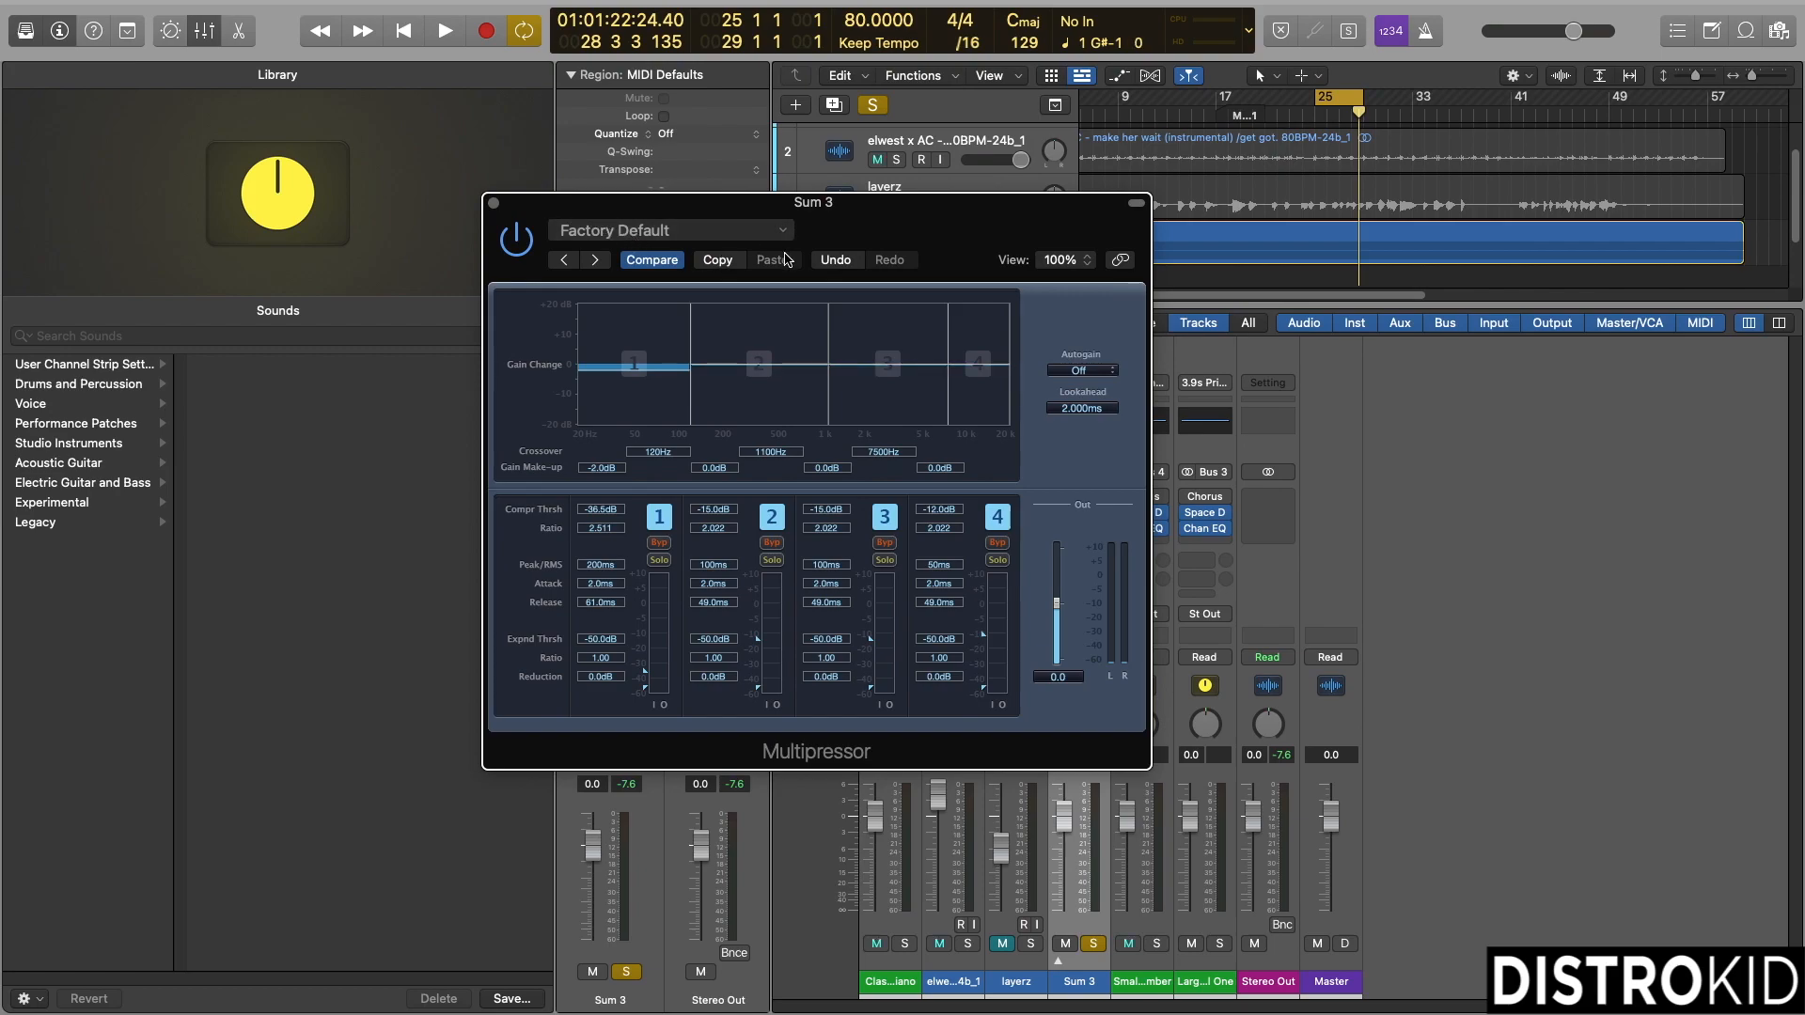
{"action": "left_click_drag", "start_coordinate": [858, 231], "coordinate": [617, 238]}
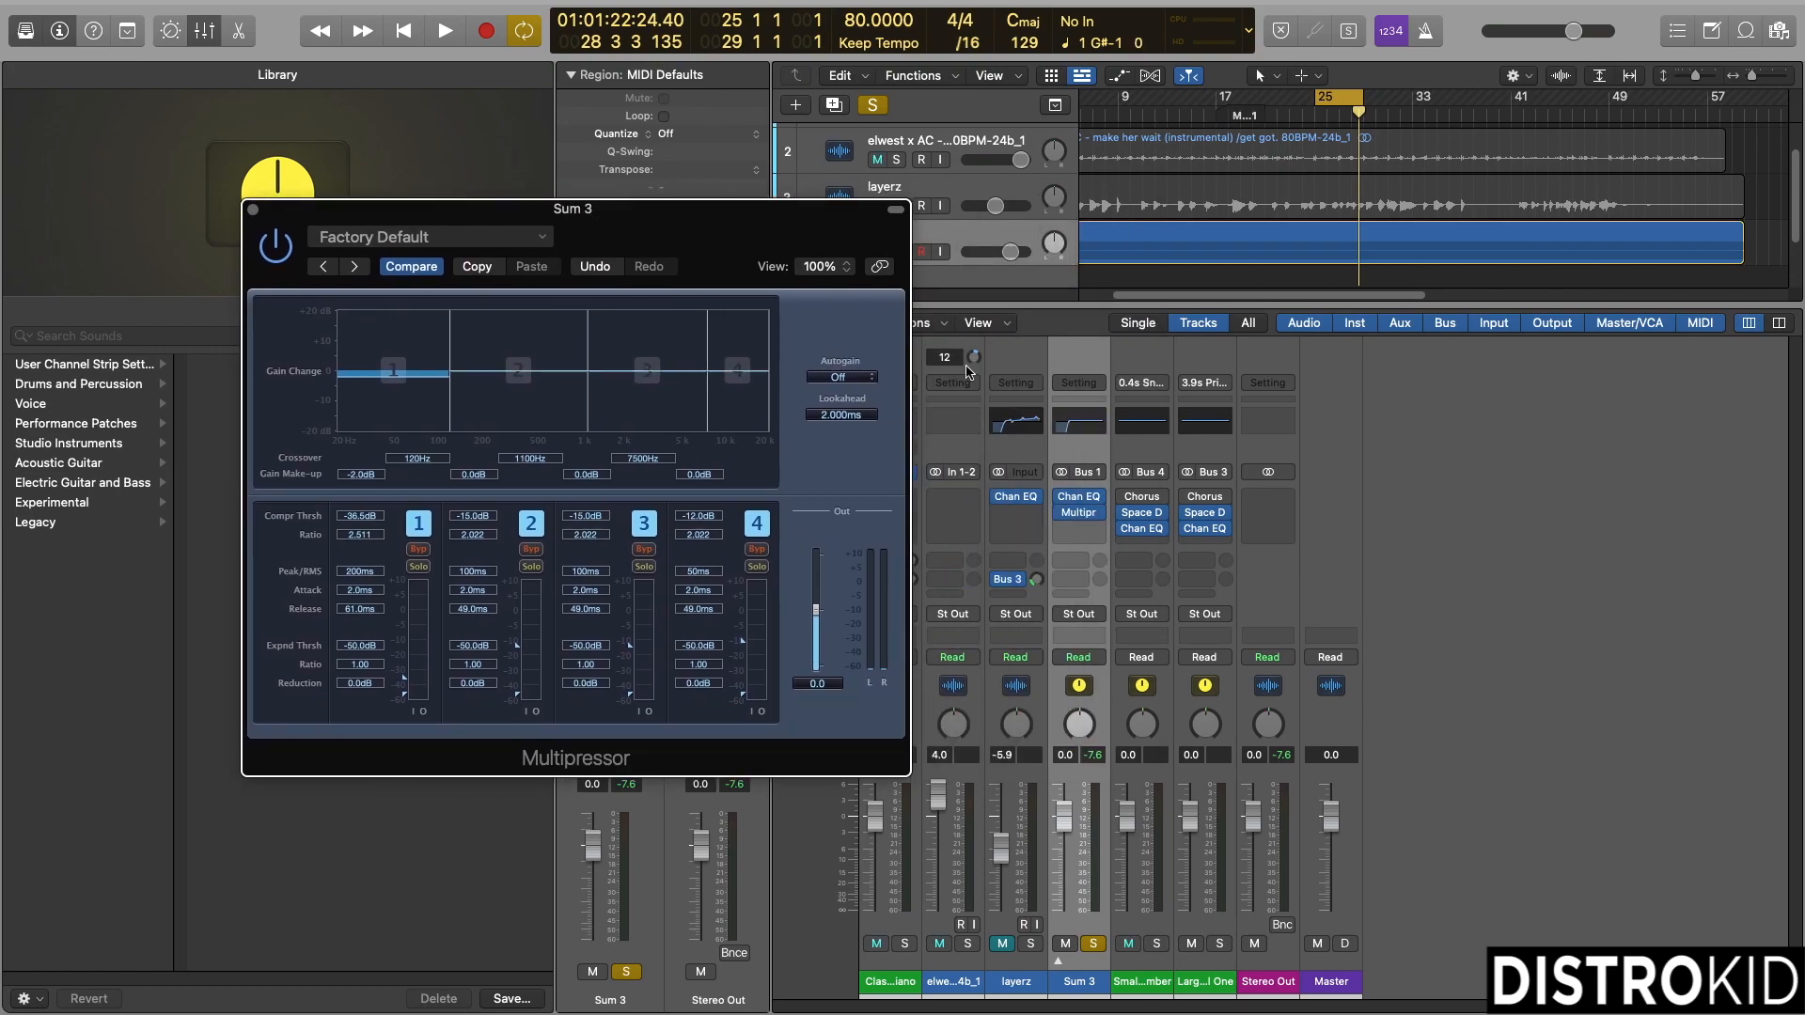
{"action": "left_click_drag", "start_coordinate": [841, 249], "coordinate": [649, 202]}
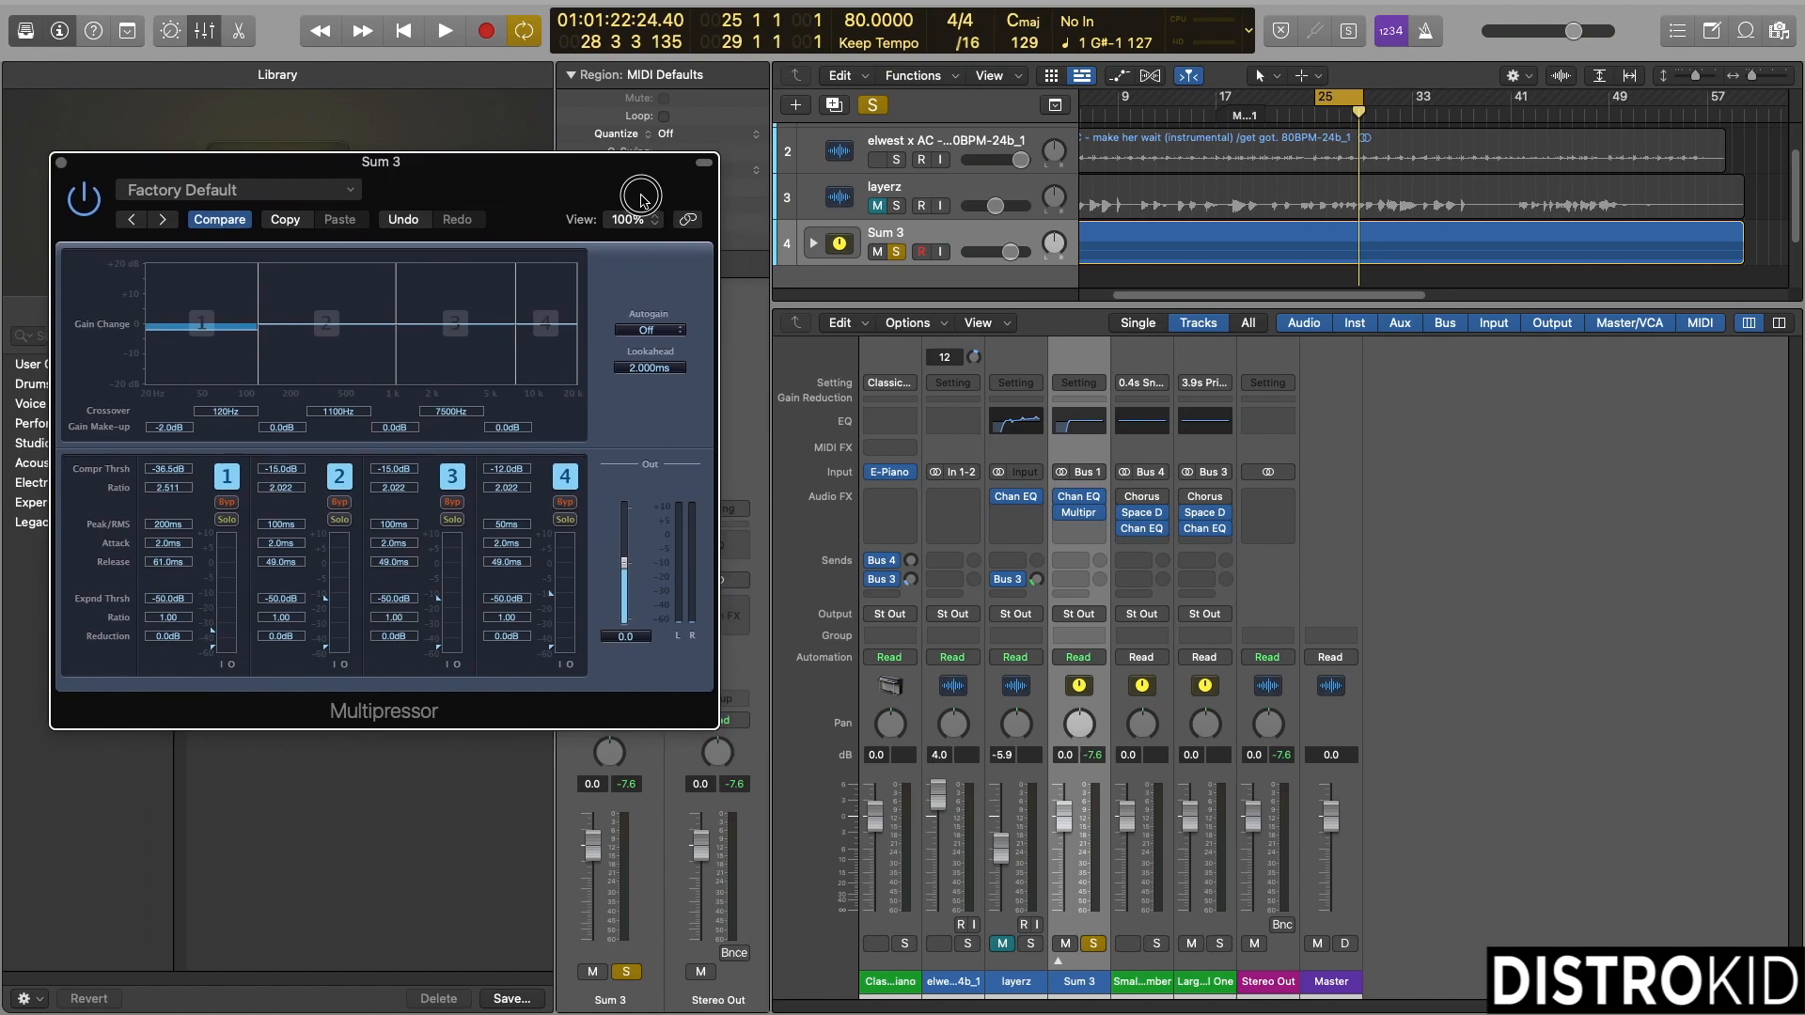
{"action": "left_click", "coordinate": [872, 104]}
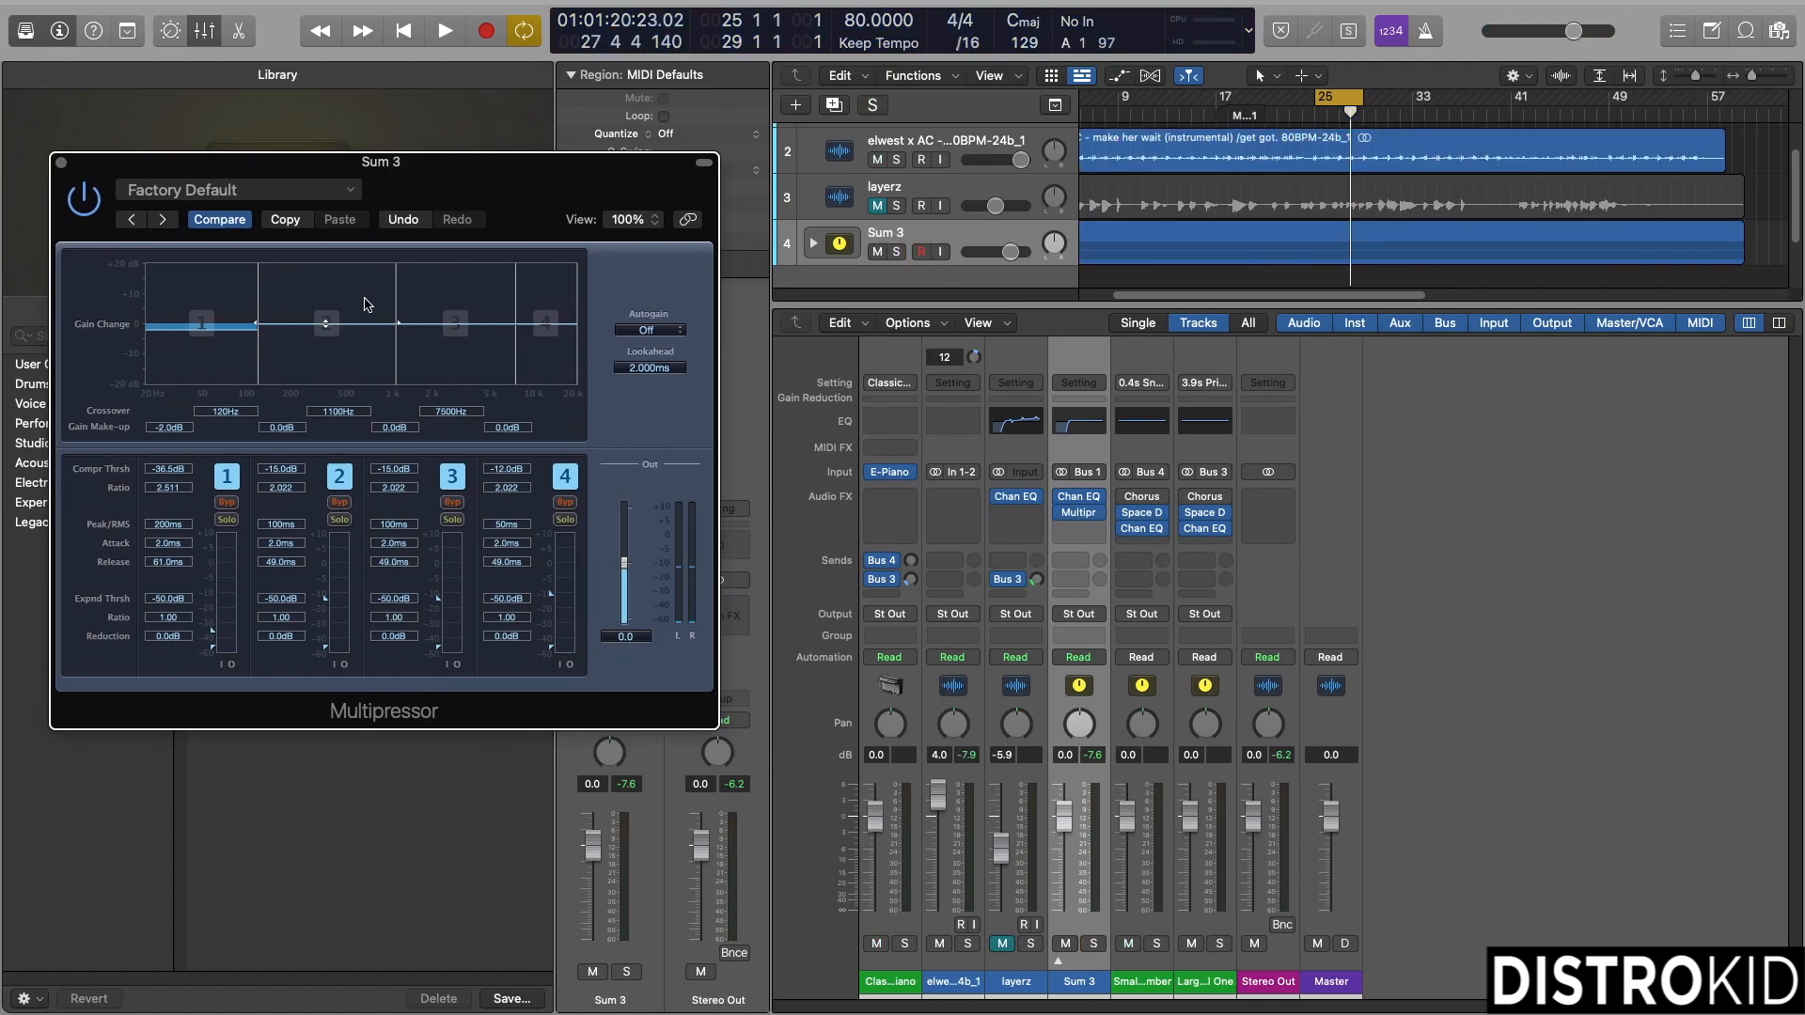
- Play back the full mix and raise band 3's gain make-up to 2.5 dB
{"action": "left_click", "coordinate": [339, 519]}
{"action": "left_click_drag", "start_coordinate": [446, 202], "coordinate": [612, 168]}
{"action": "key", "text": "space"}
{"action": "mouse_move", "coordinate": [494, 285]}
{"action": "left_mouse_down"}
{"action": "mouse_move", "coordinate": [506, 242]}
{"action": "mouse_move", "coordinate": [512, 275]}
{"action": "left_mouse_up"}
{"action": "mouse_move", "coordinate": [621, 288]}
{"action": "left_mouse_down"}
{"action": "mouse_move", "coordinate": [636, 258]}
{"action": "mouse_move", "coordinate": [632, 282]}
{"action": "left_mouse_up"}
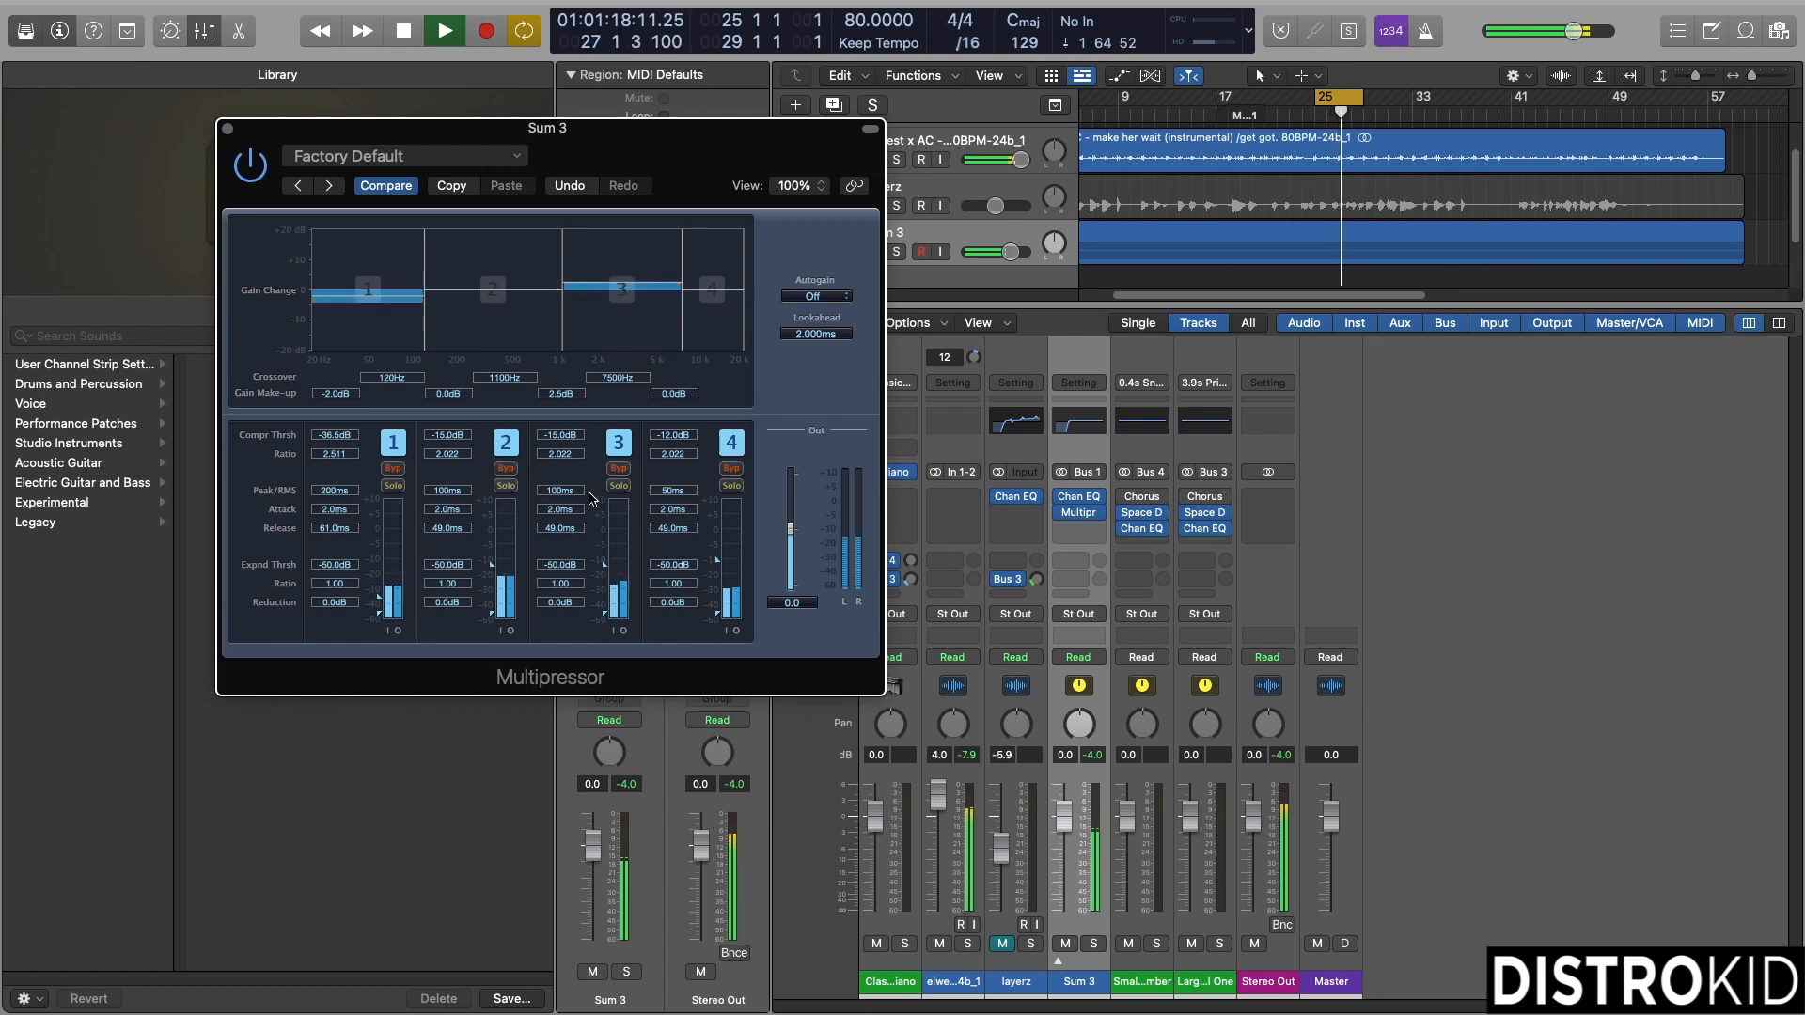
- Solo band 3, set its crossovers to 1200 Hz and 9400 Hz, then stop playback and close the Multipressor
{"action": "left_click", "coordinate": [618, 485]}
{"action": "left_click_drag", "start_coordinate": [630, 340], "coordinate": [568, 310]}
{"action": "left_click", "coordinate": [601, 293]}
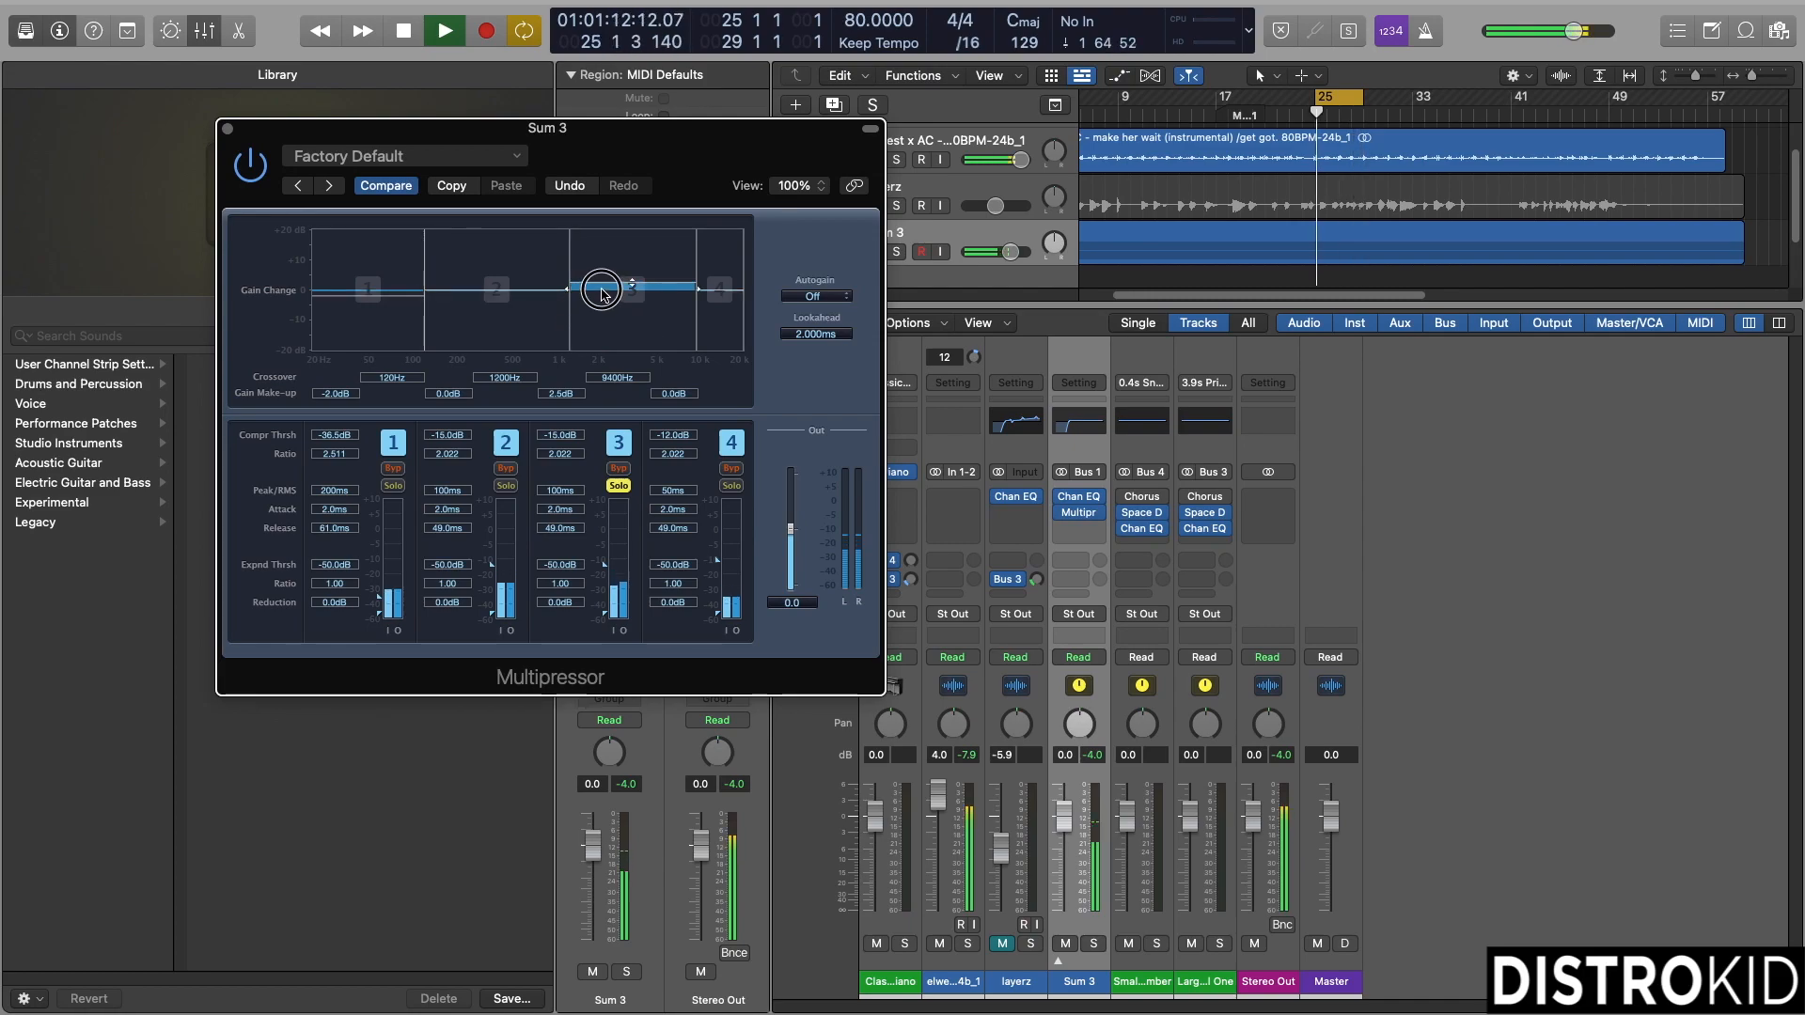
{"action": "key", "text": "space"}
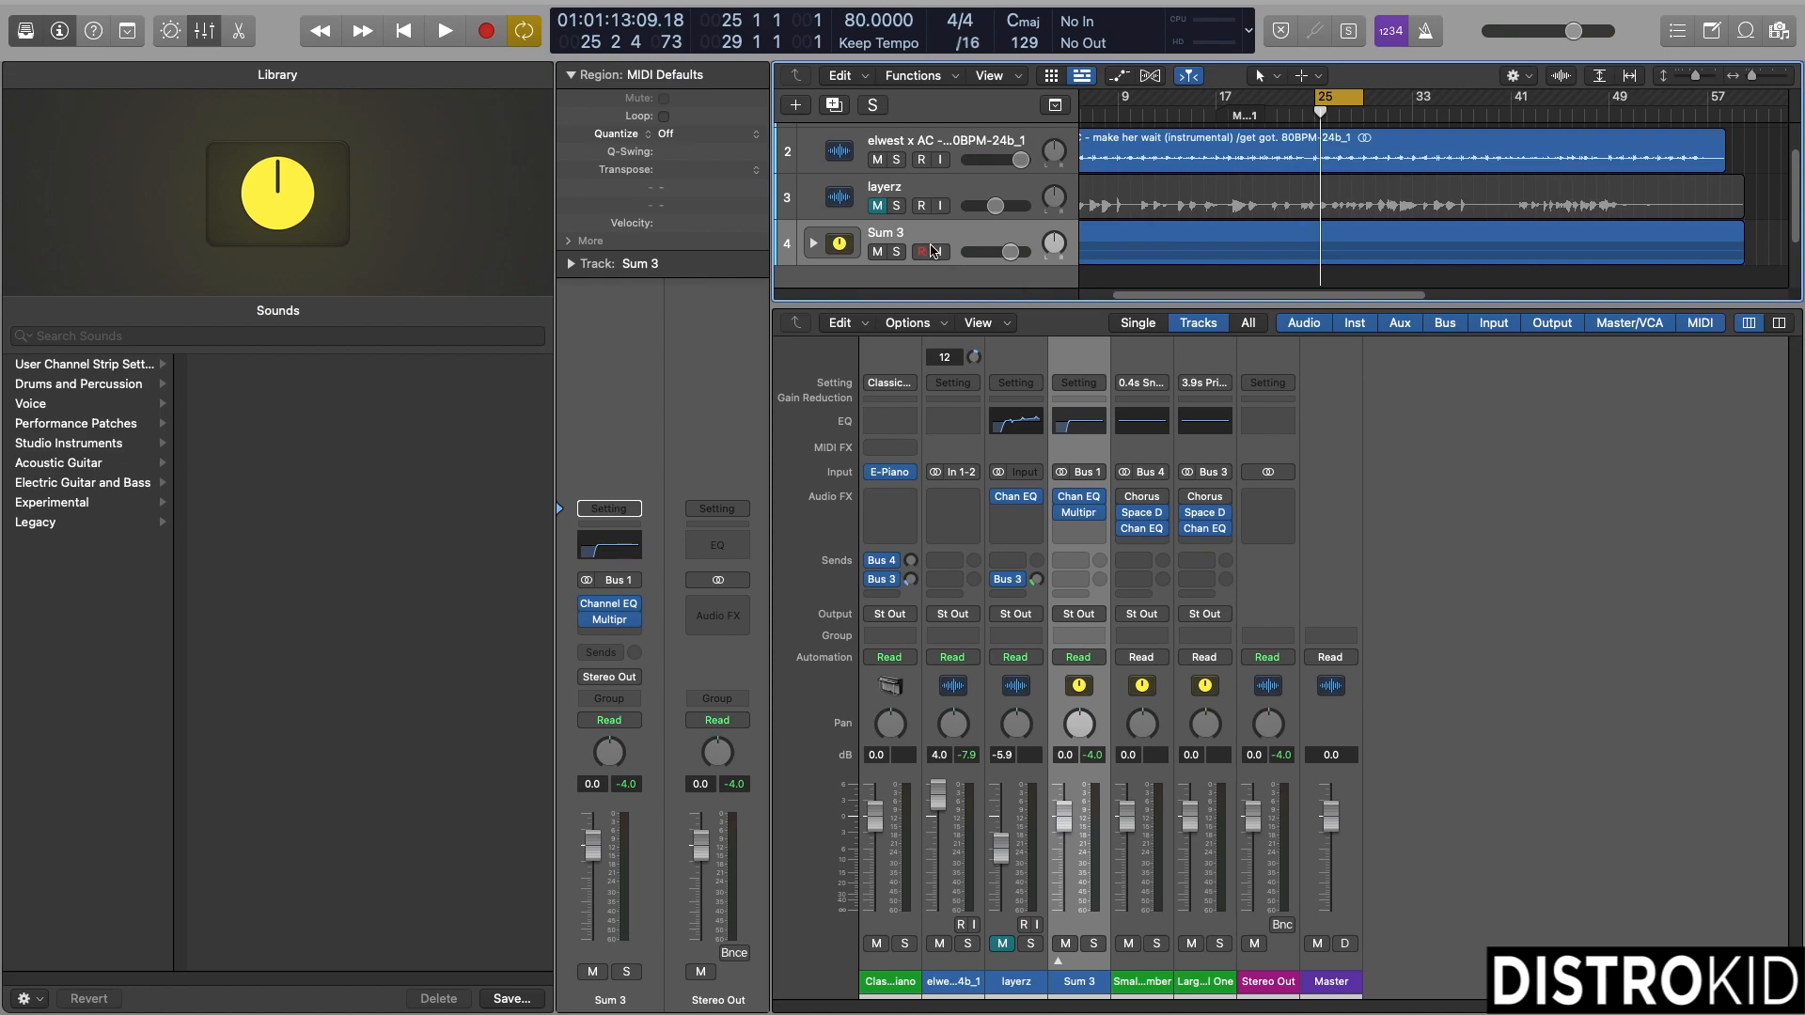
- Unmute the layerz track and play it back together with the full mix
{"action": "left_click", "coordinate": [917, 218]}
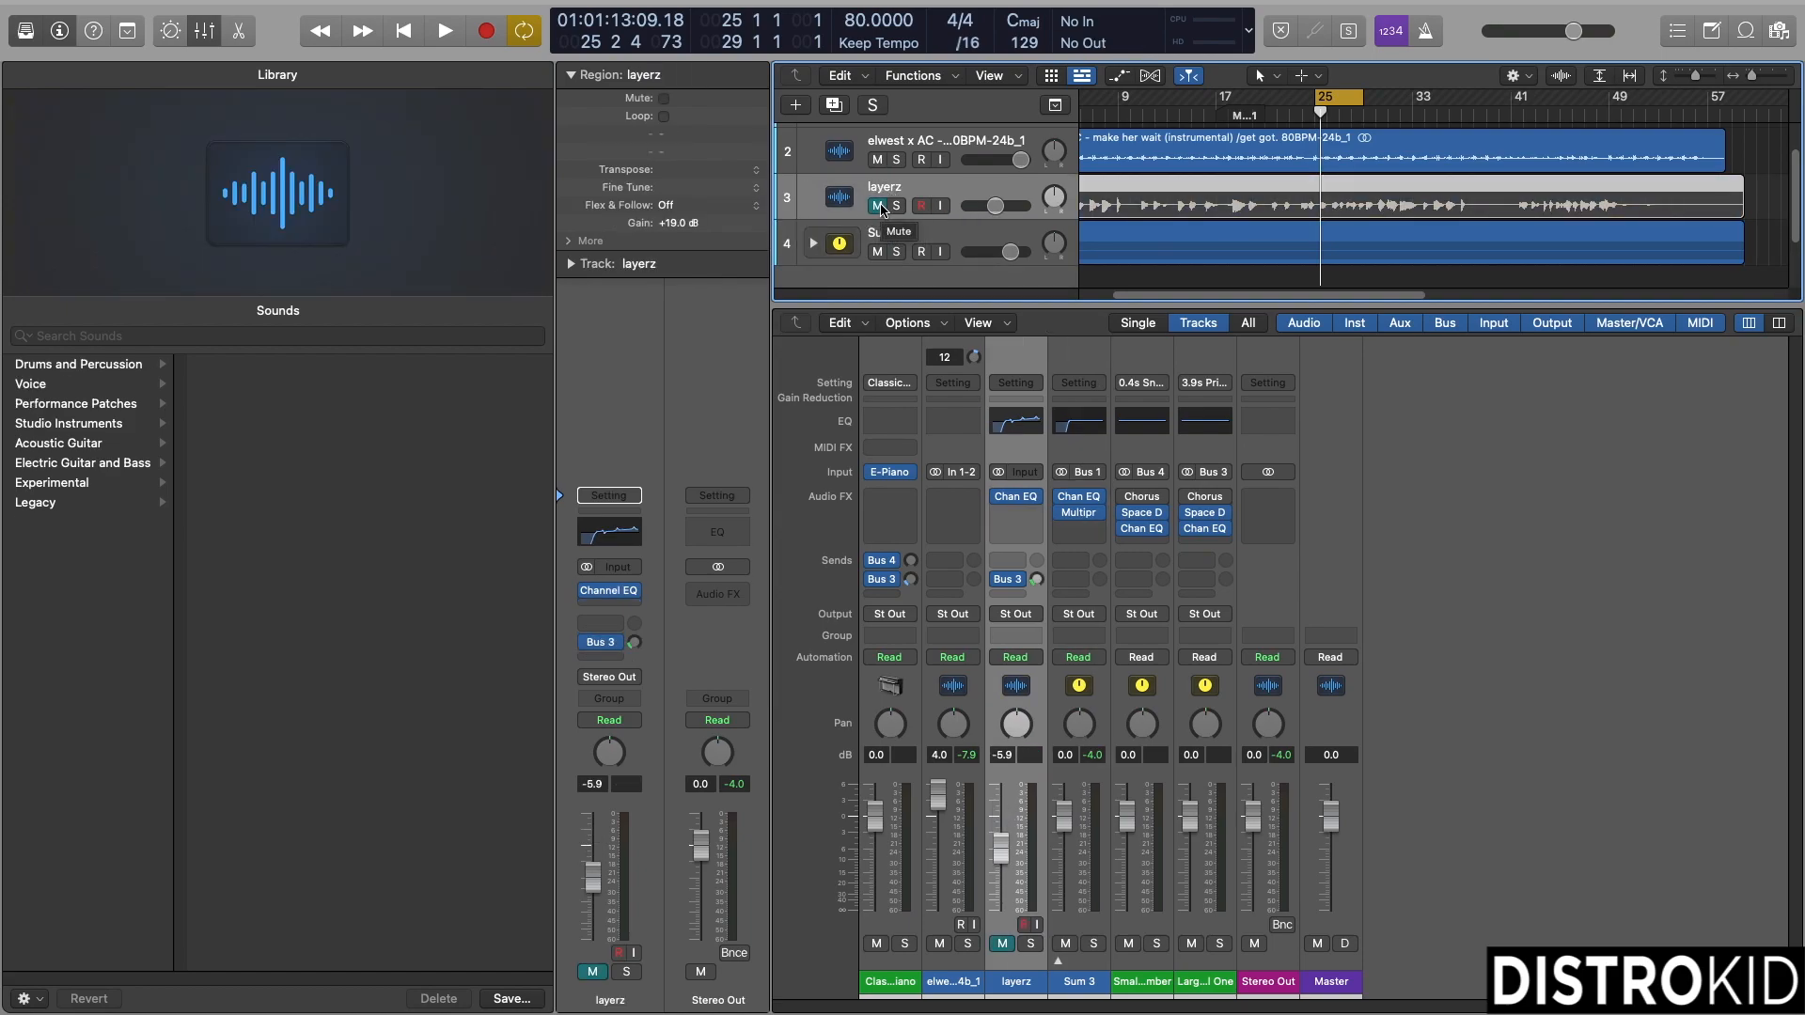
{"action": "left_click", "coordinate": [878, 206]}
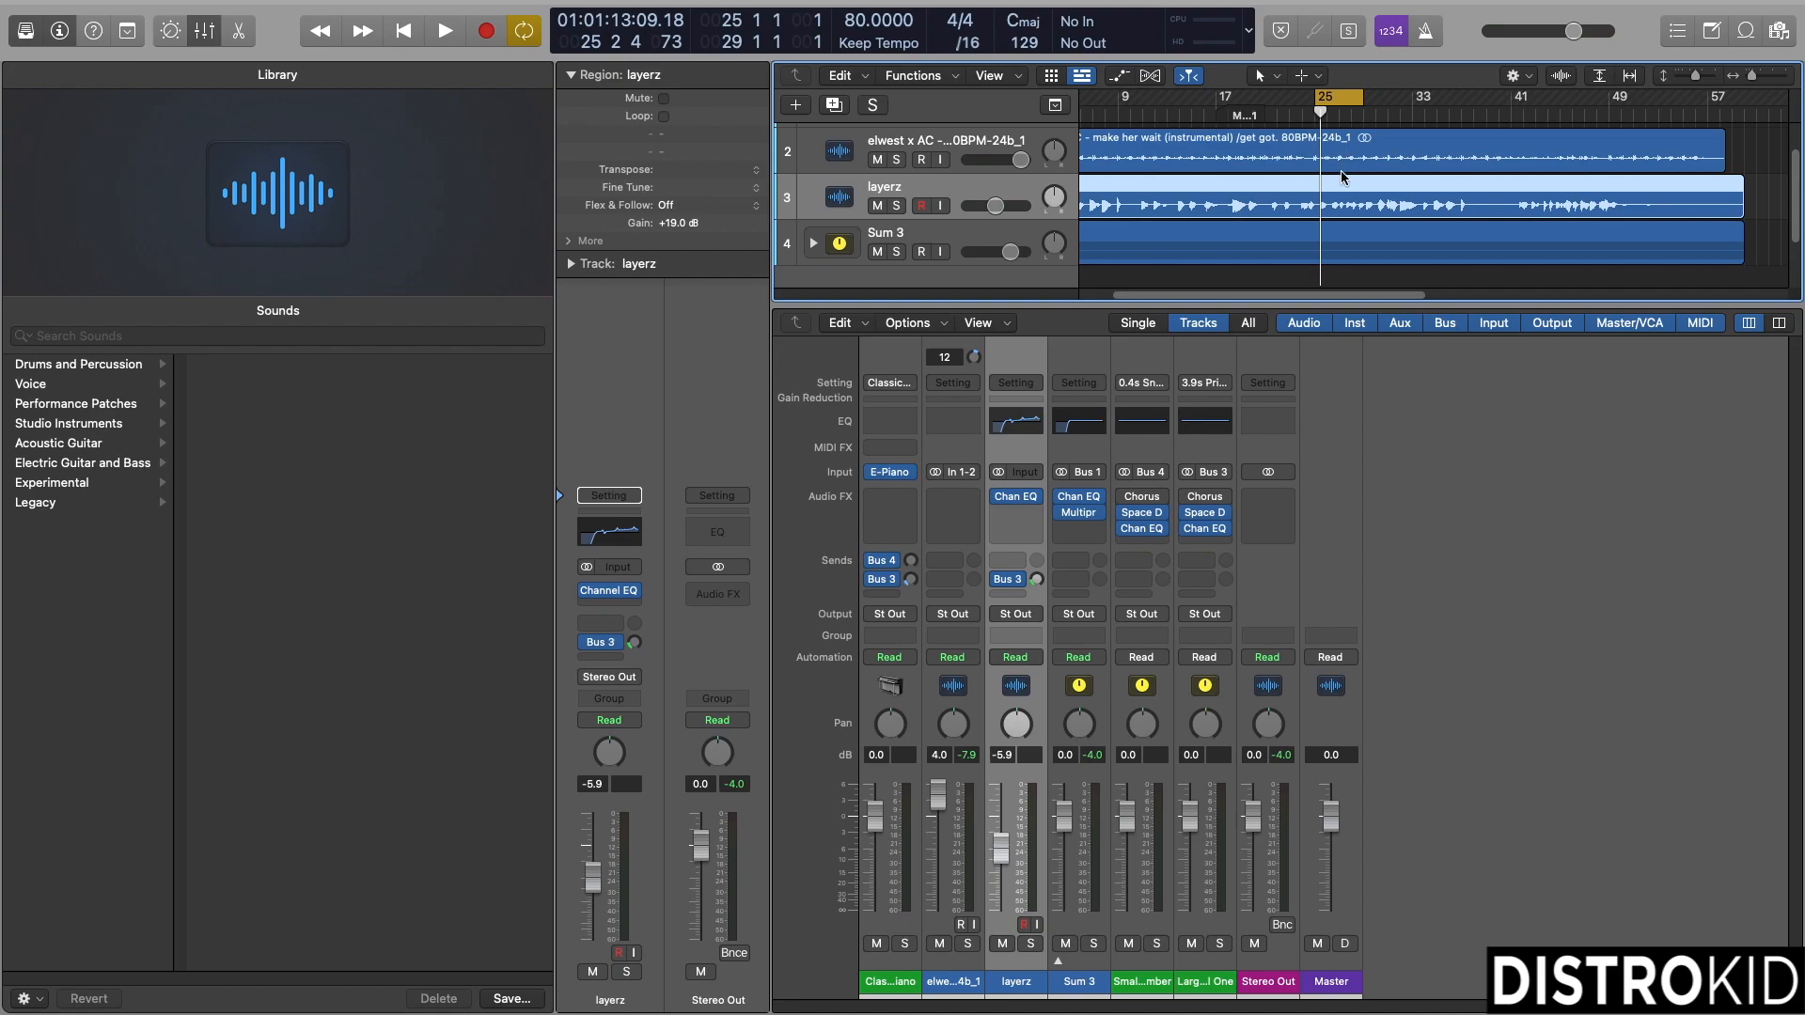
{"action": "left_click_drag", "start_coordinate": [1753, 81], "coordinate": [1760, 81]}
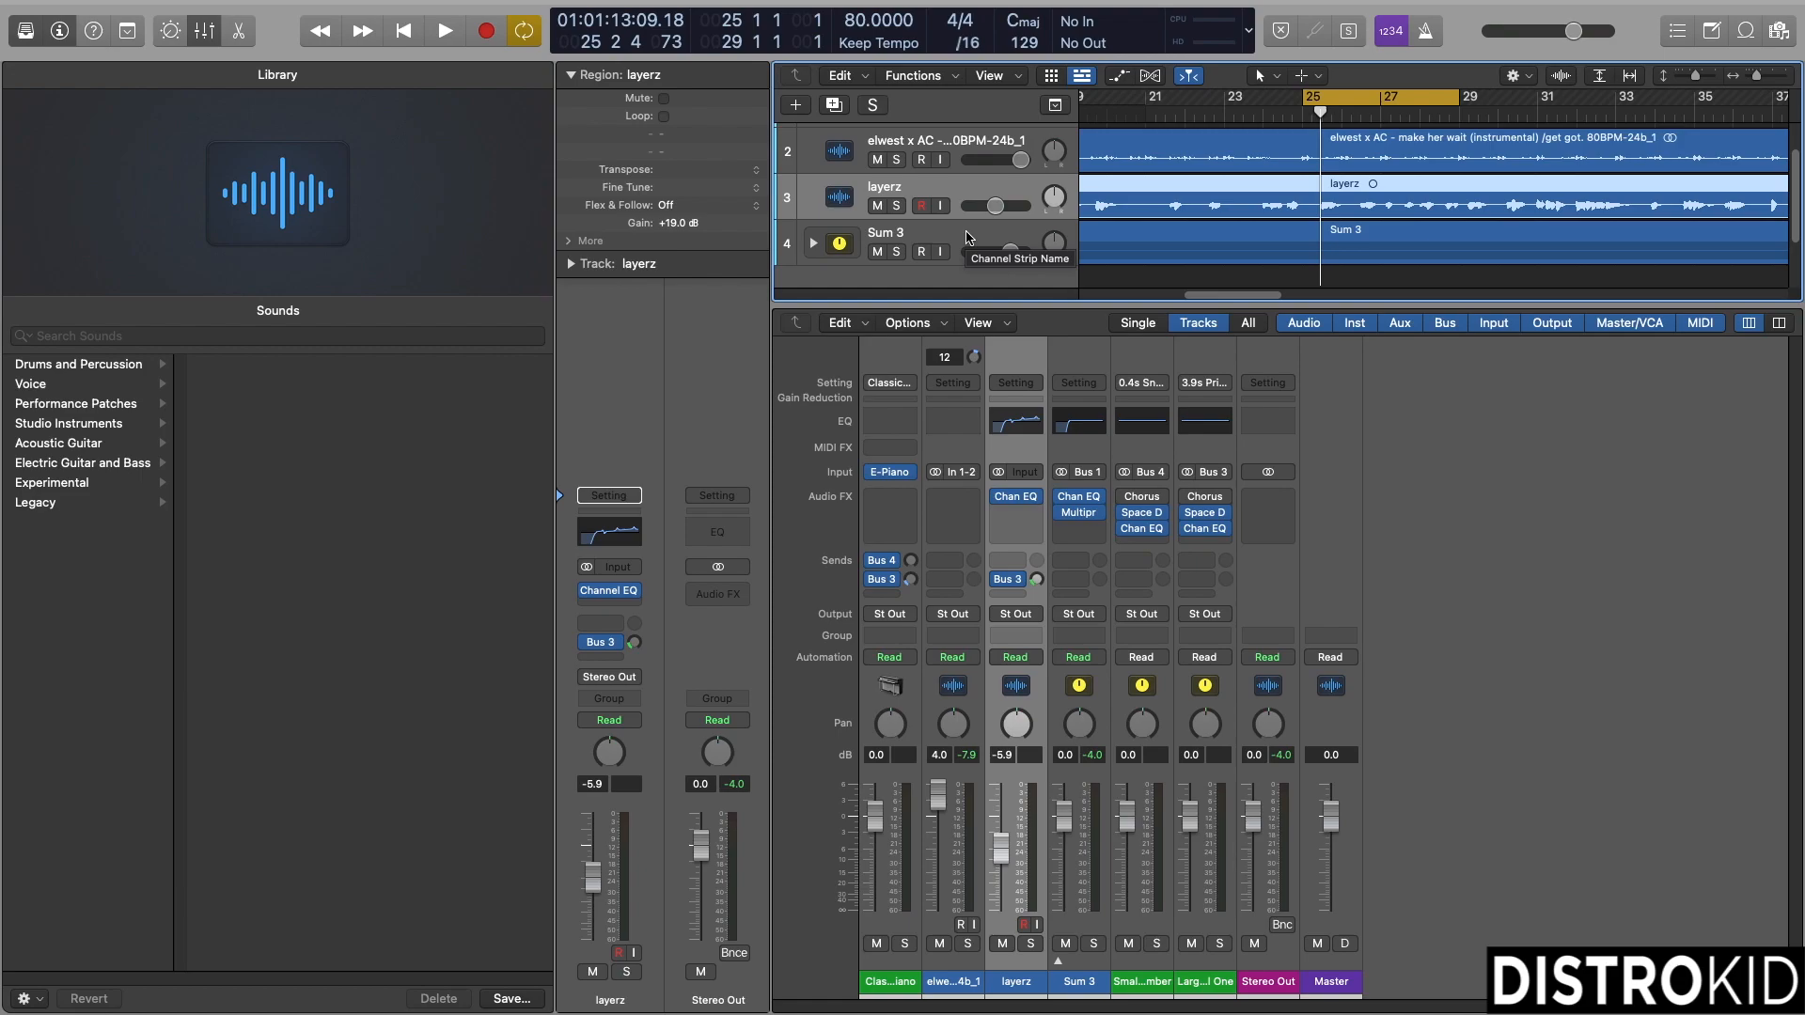
{"action": "key", "text": "space"}
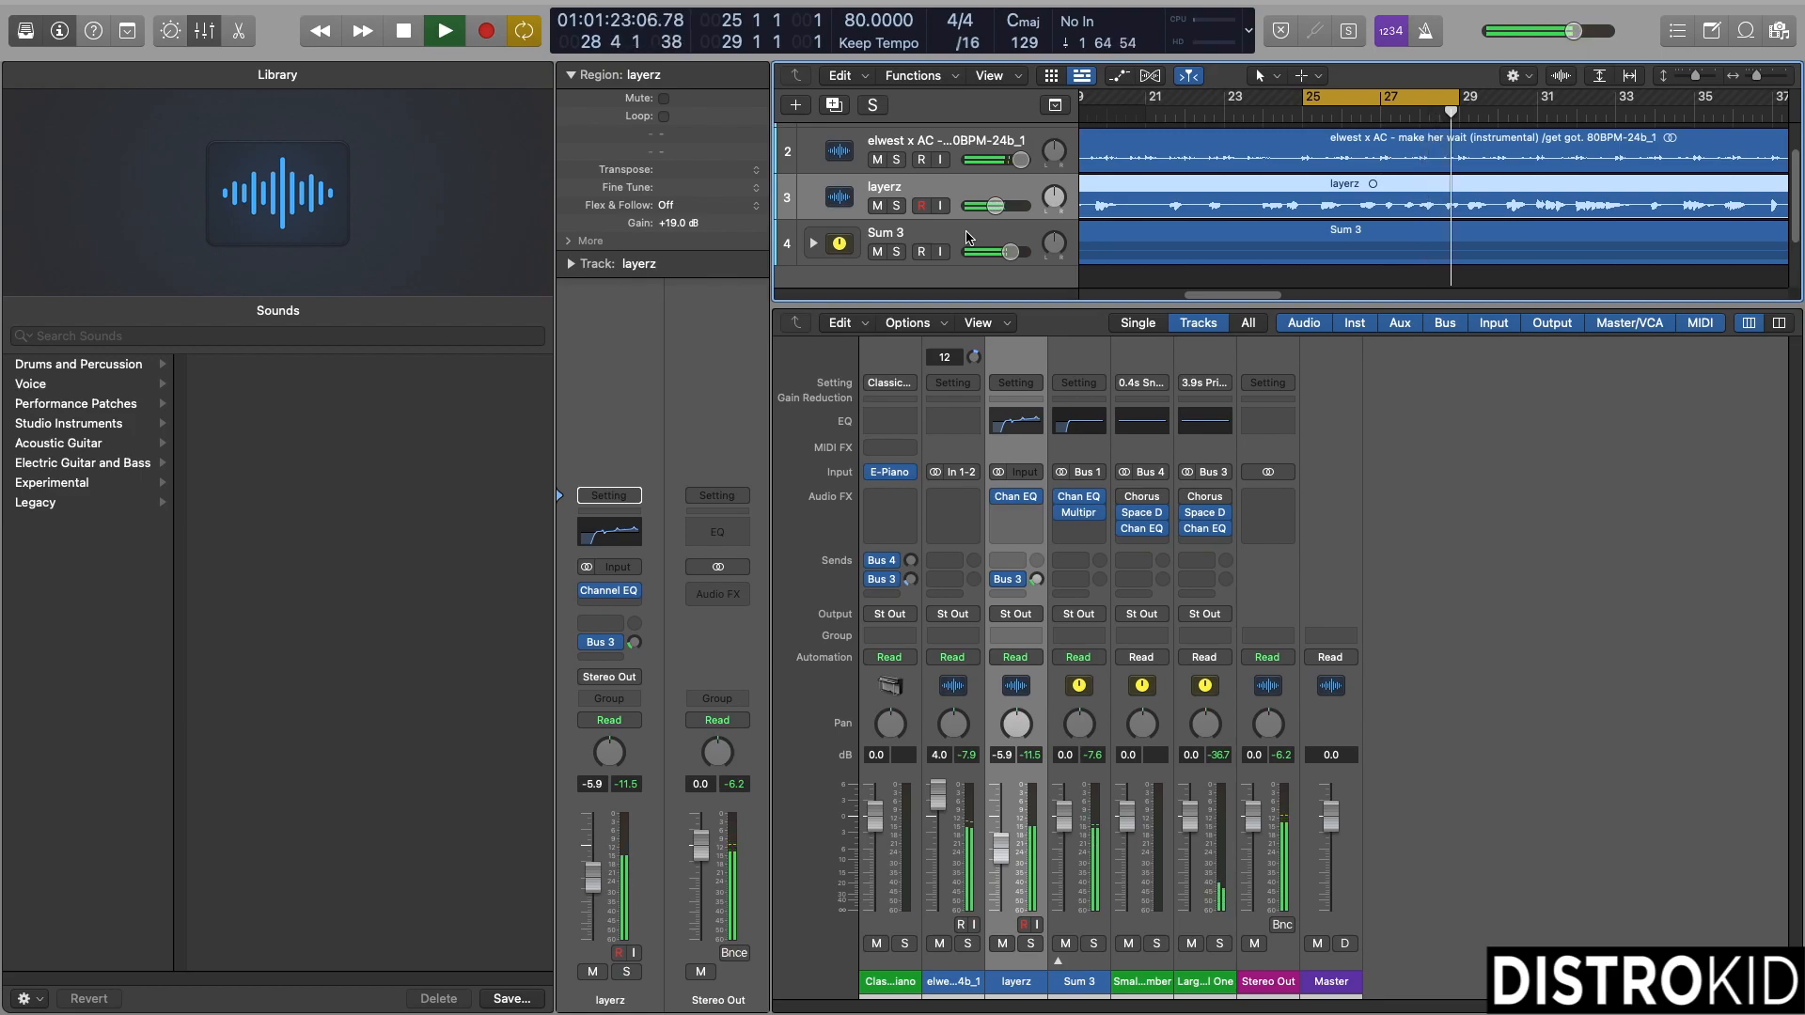
{"action": "key", "text": "space"}
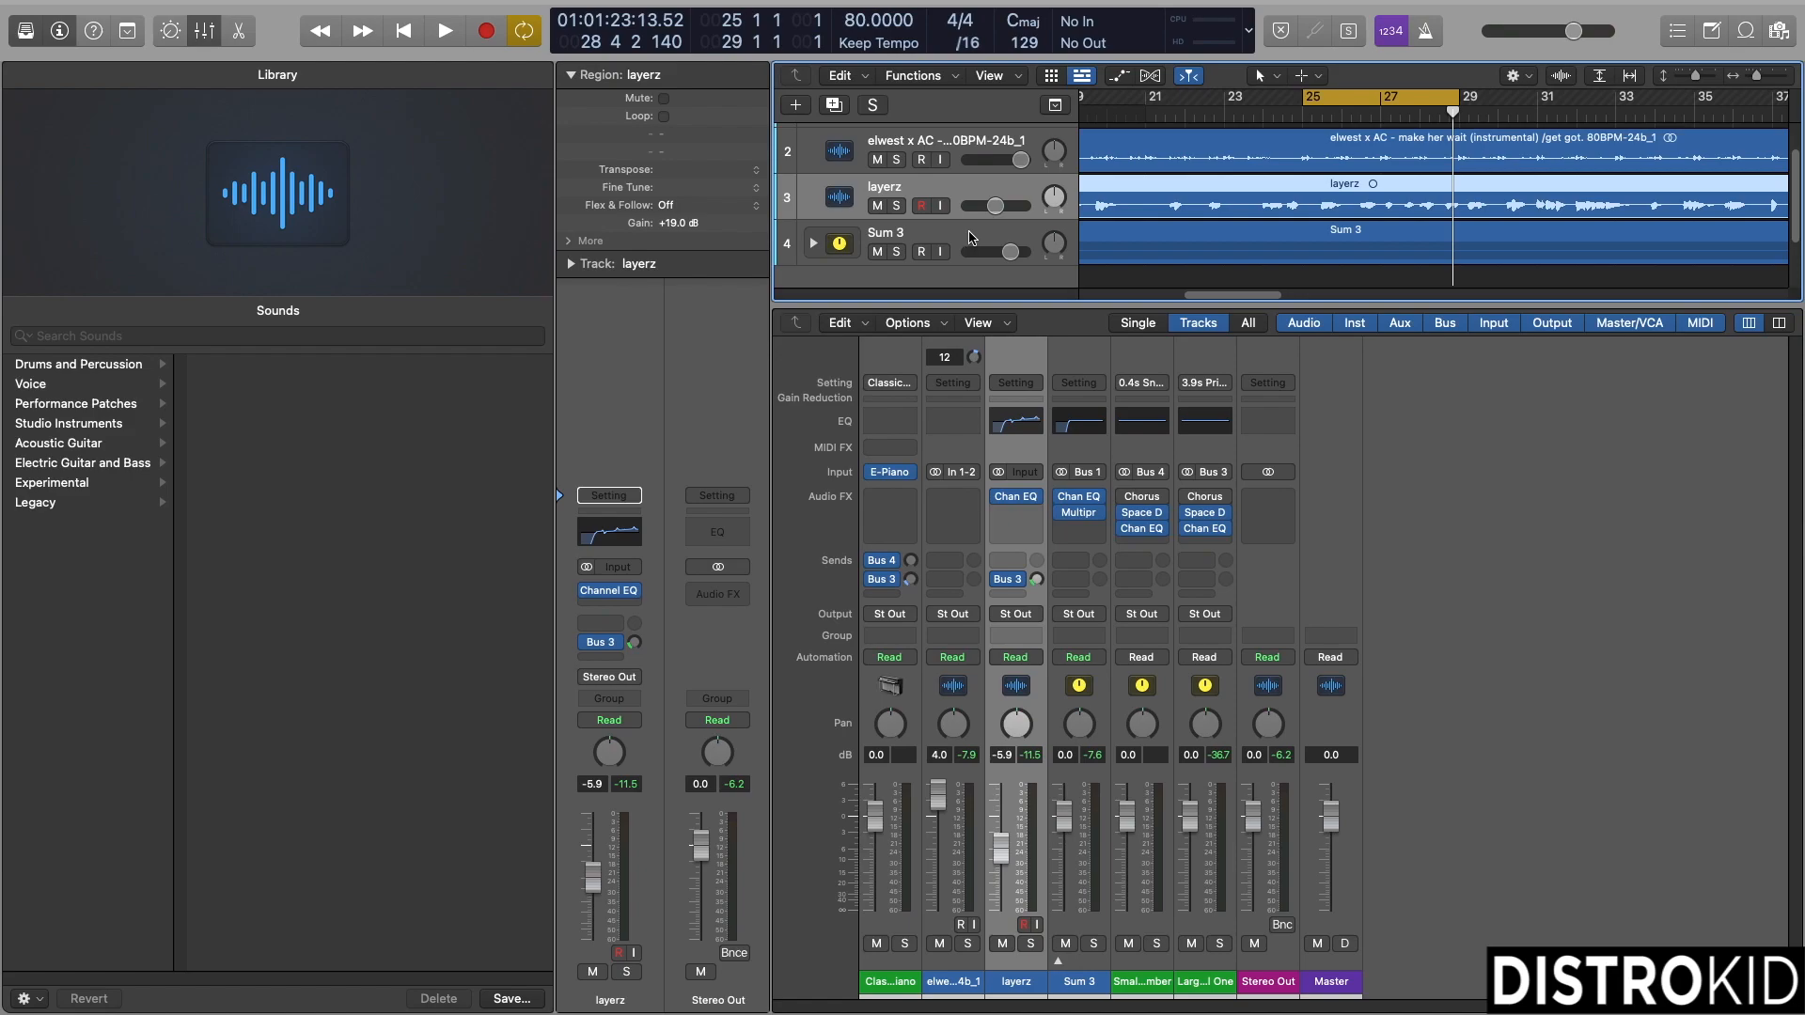
- Examine the layerz track's Channel EQ curve and close the plug-in window
{"action": "left_click", "coordinate": [633, 536]}
{"action": "left_click_drag", "start_coordinate": [1137, 305], "coordinate": [928, 170]}
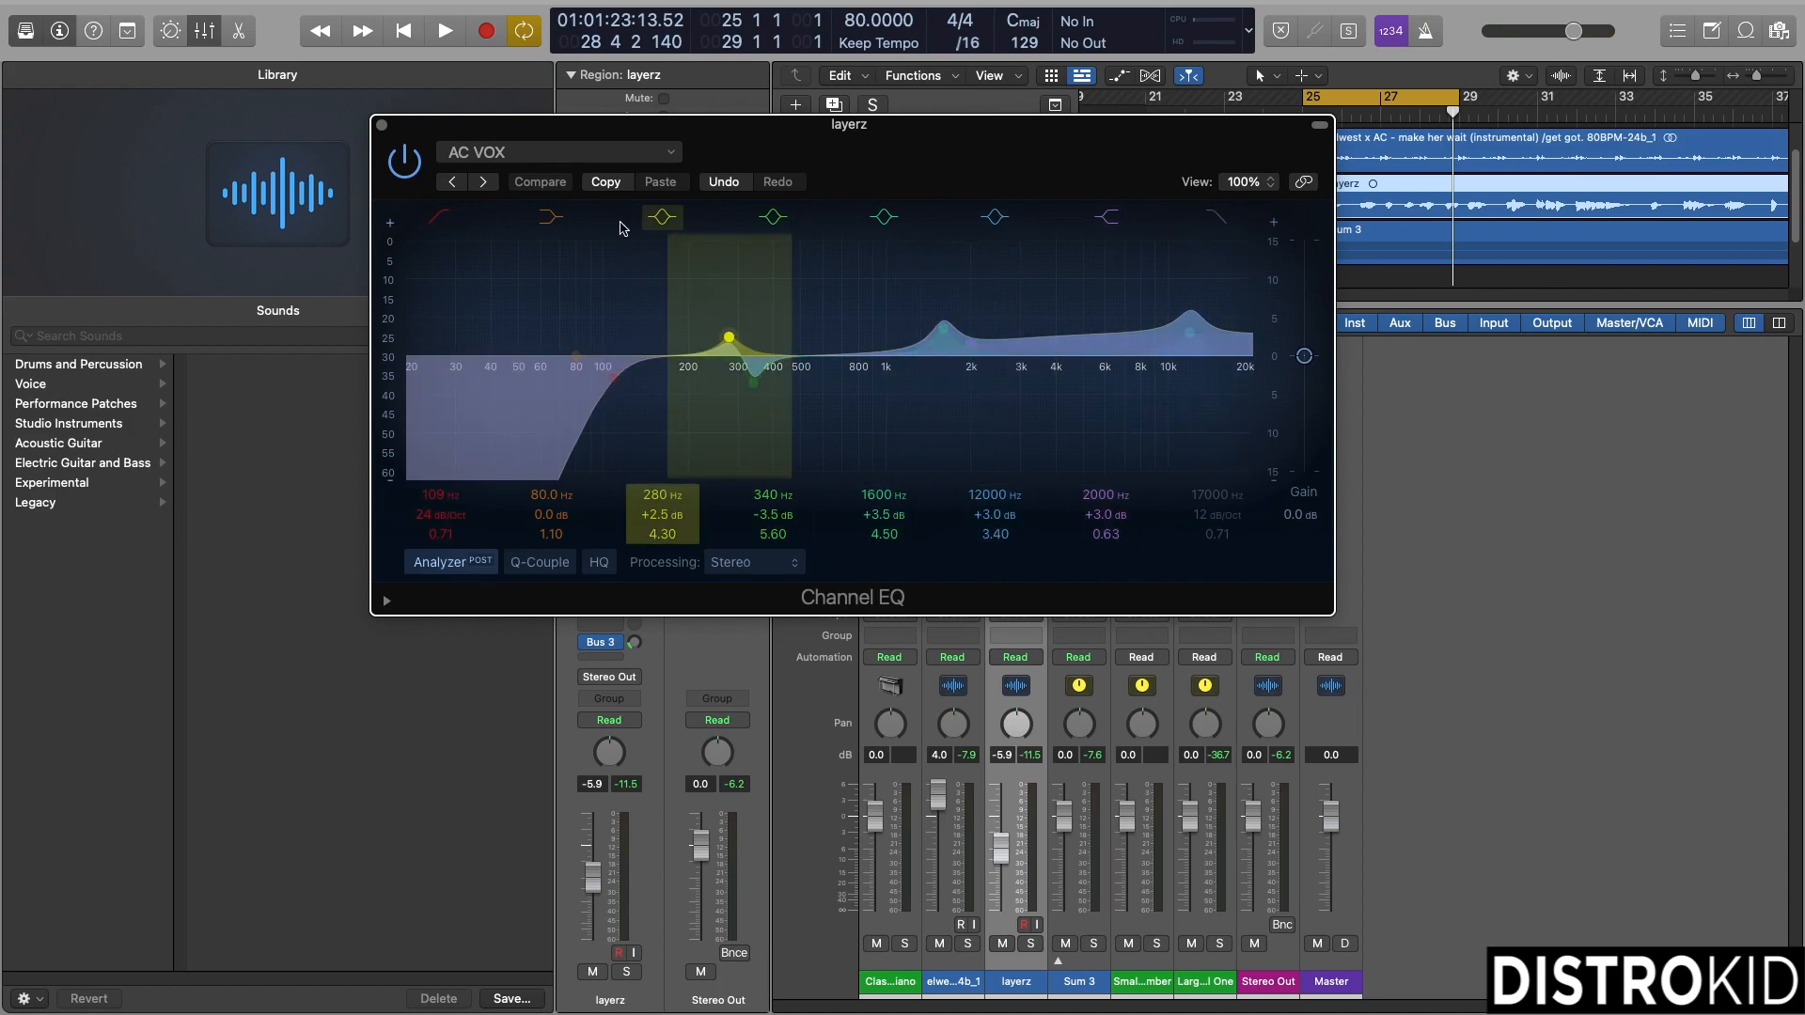
{"action": "left_click", "coordinate": [382, 125]}
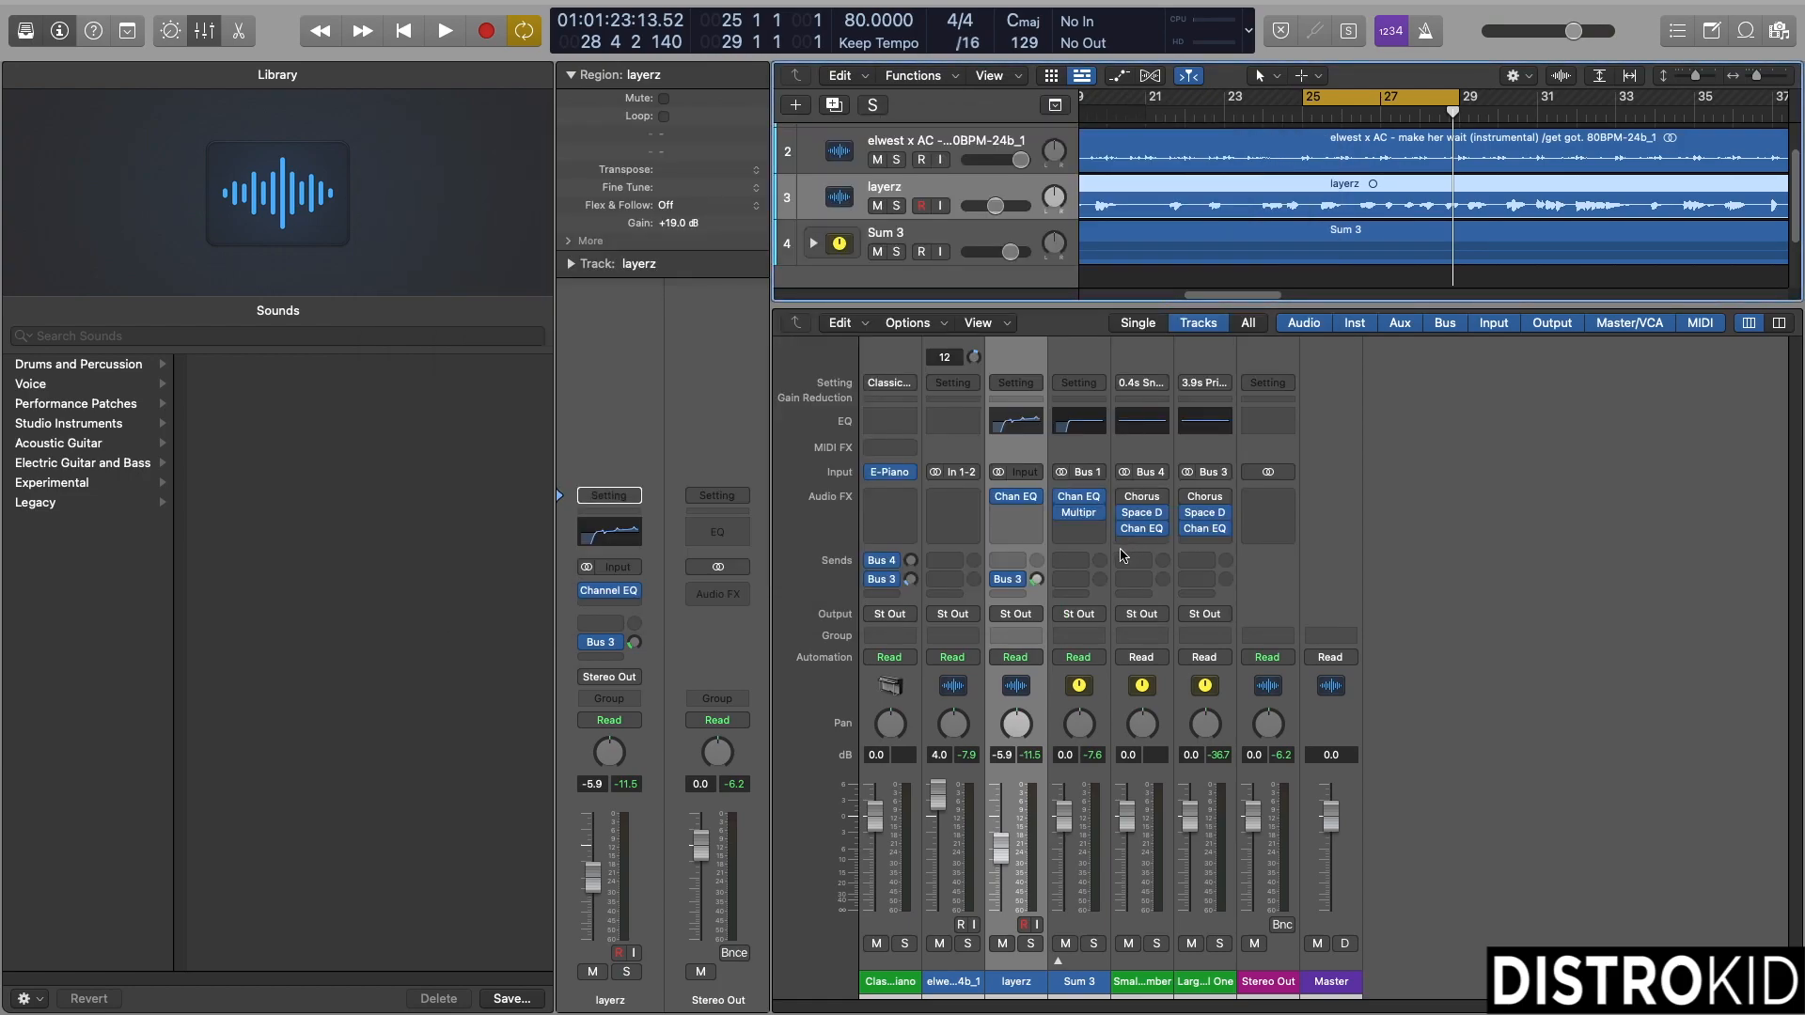
- Insert a Sample Delay after the Channel EQ on the layerz track and reposition its window
{"action": "left_click", "coordinate": [1015, 512]}
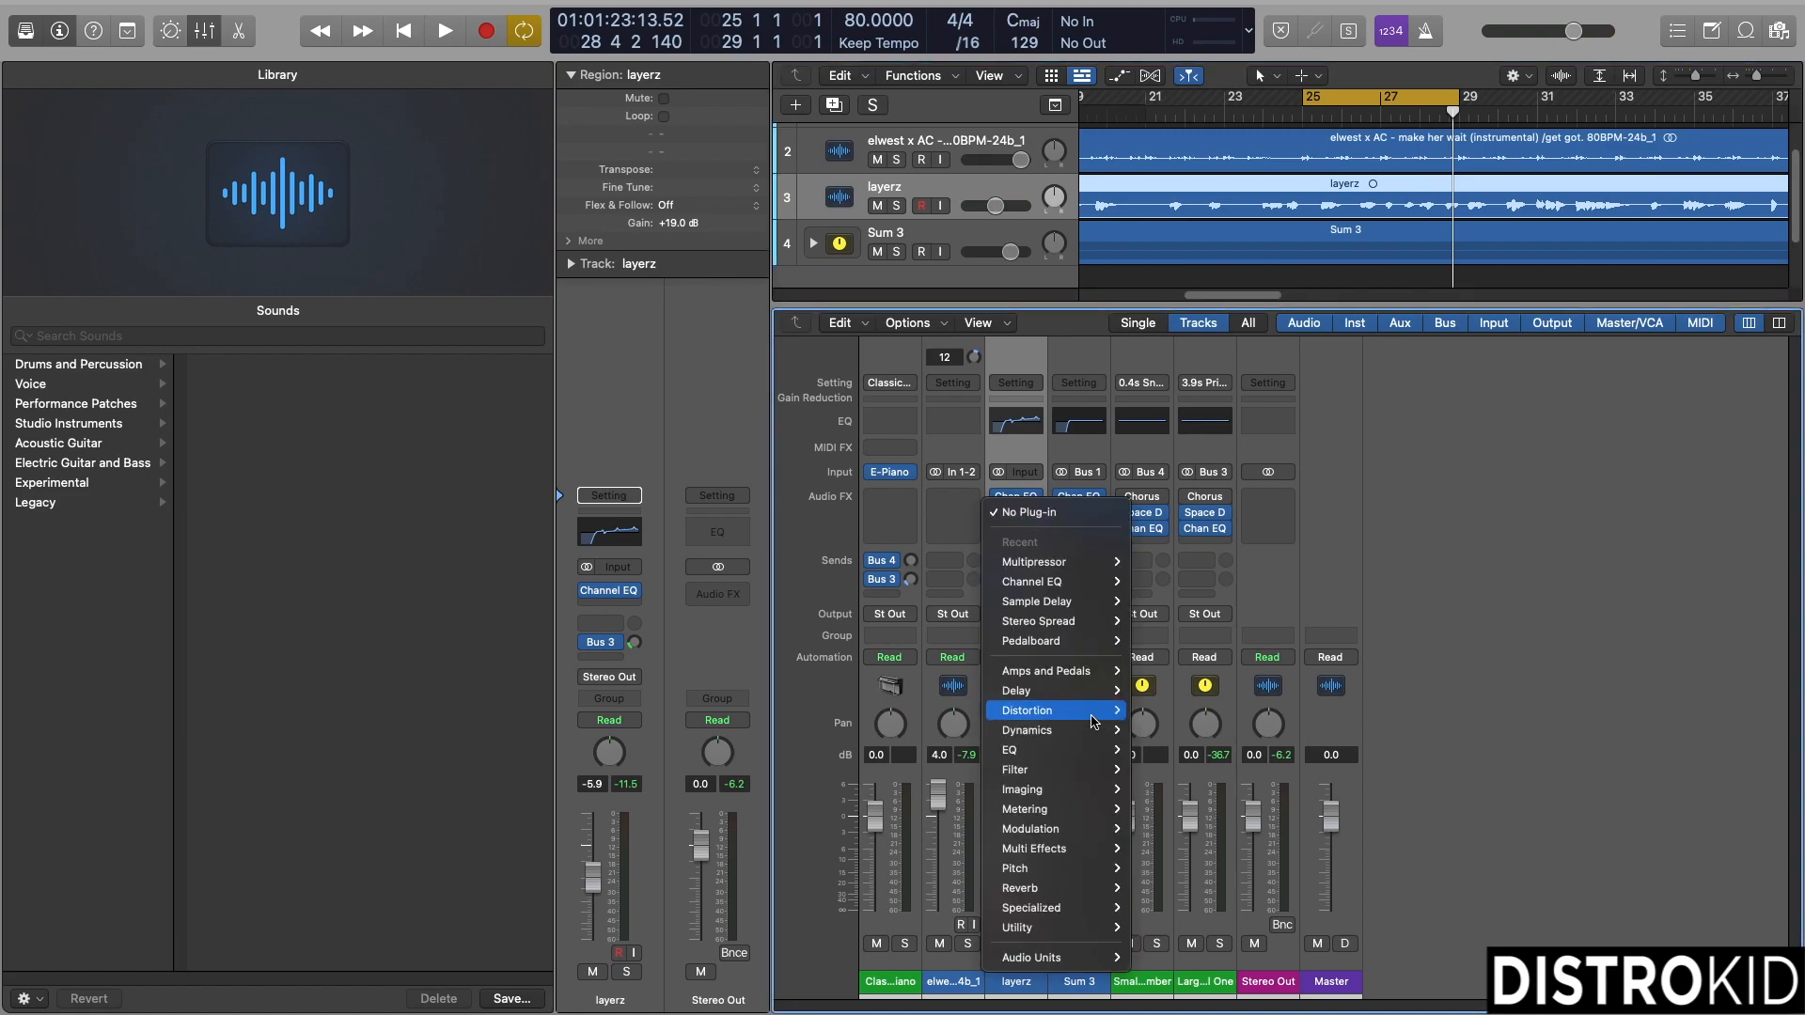
{"action": "mouse_move", "coordinate": [1091, 691]}
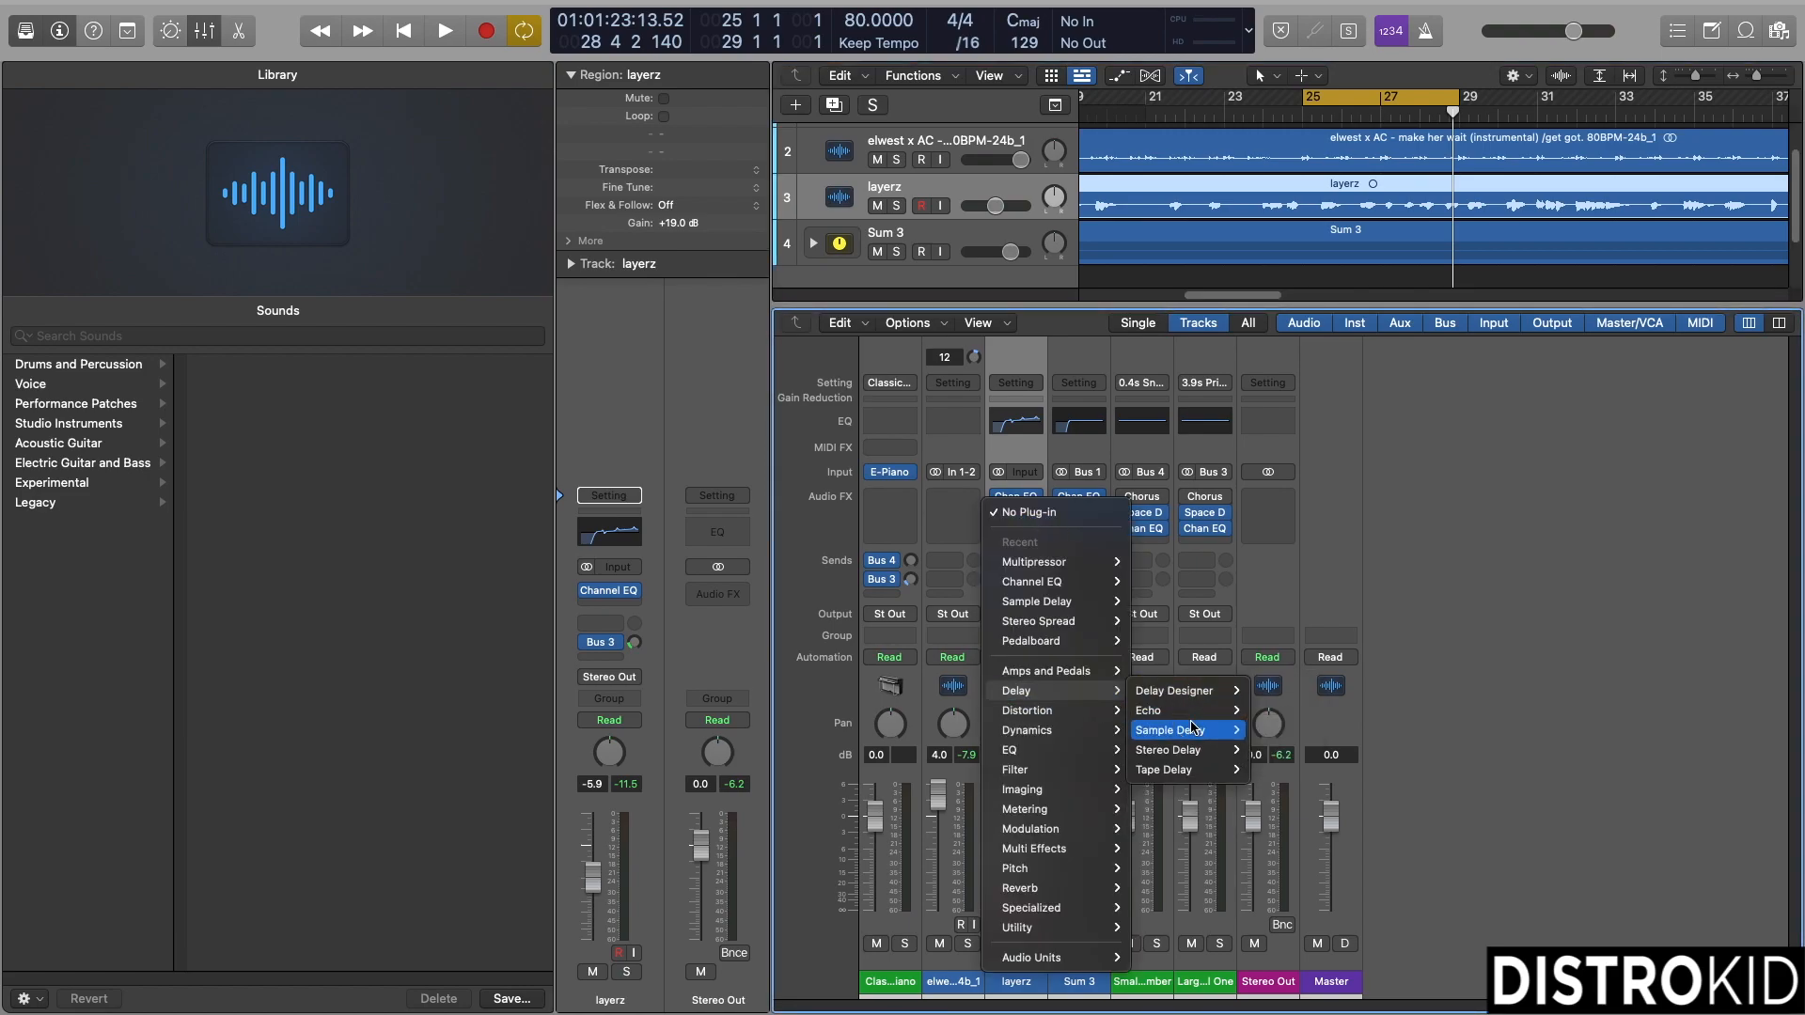
{"action": "left_click", "coordinate": [1192, 729]}
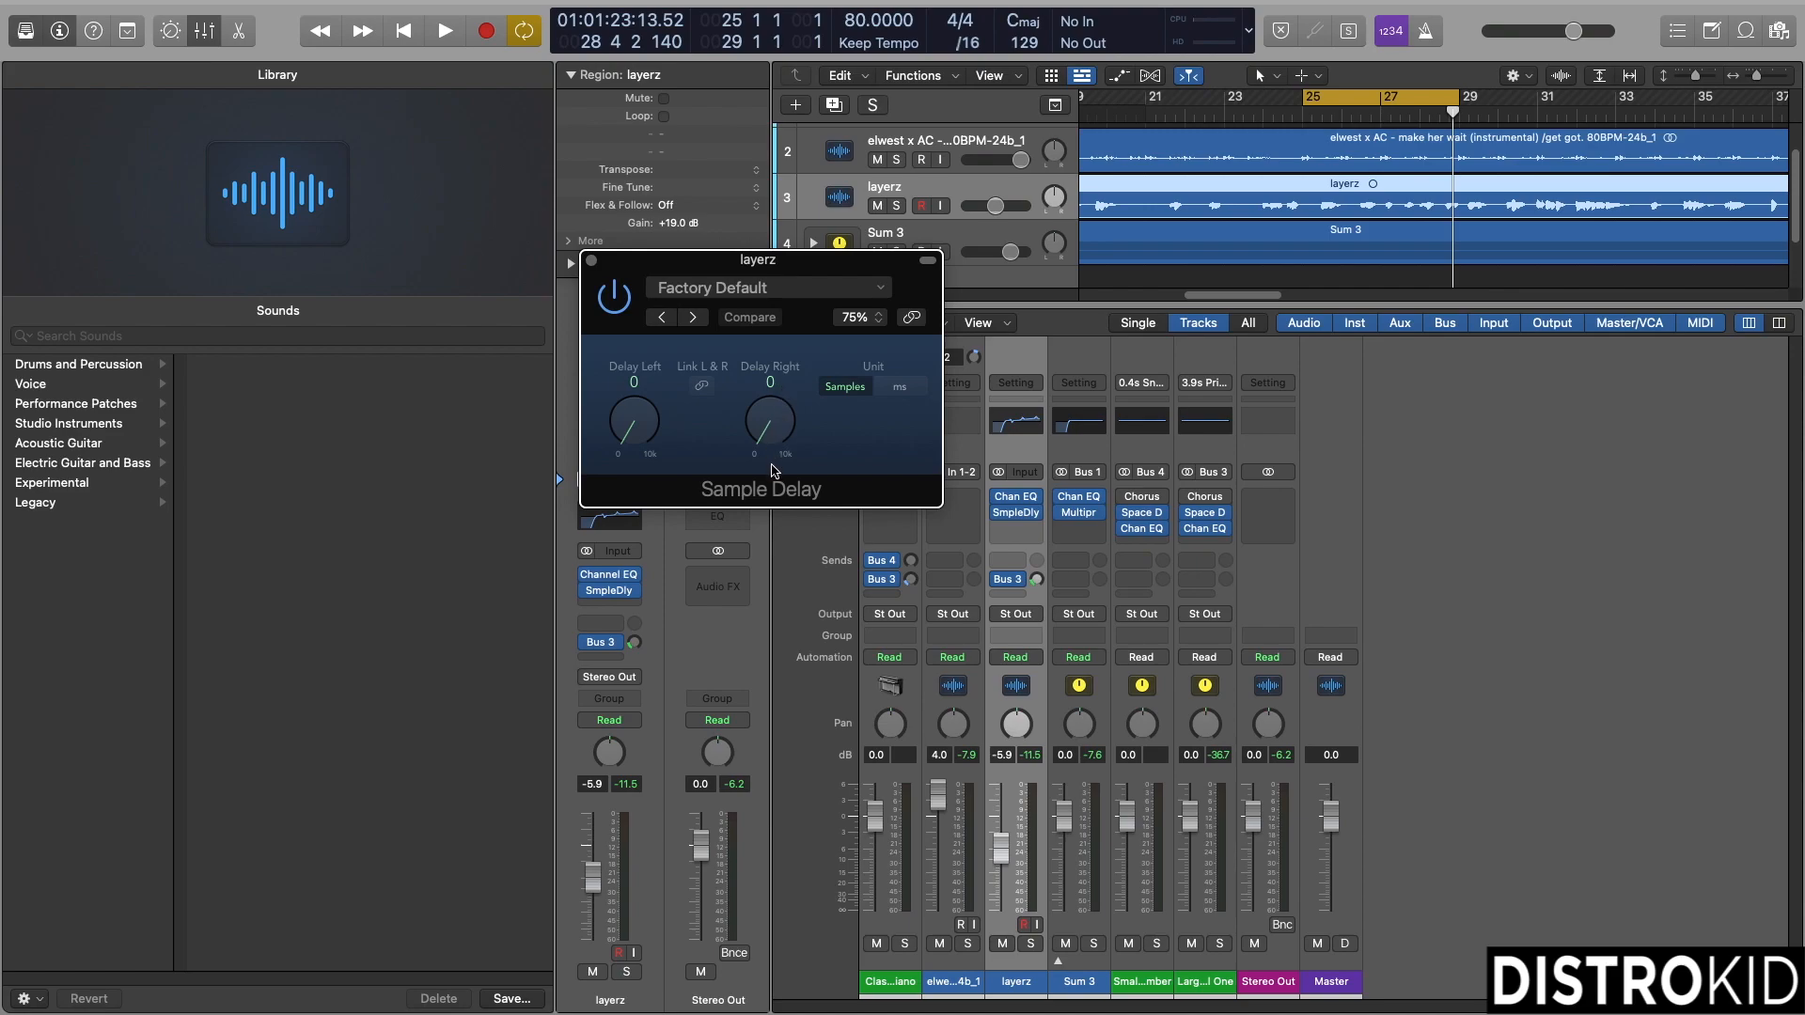
{"action": "left_click_drag", "start_coordinate": [876, 282], "coordinate": [807, 251]}
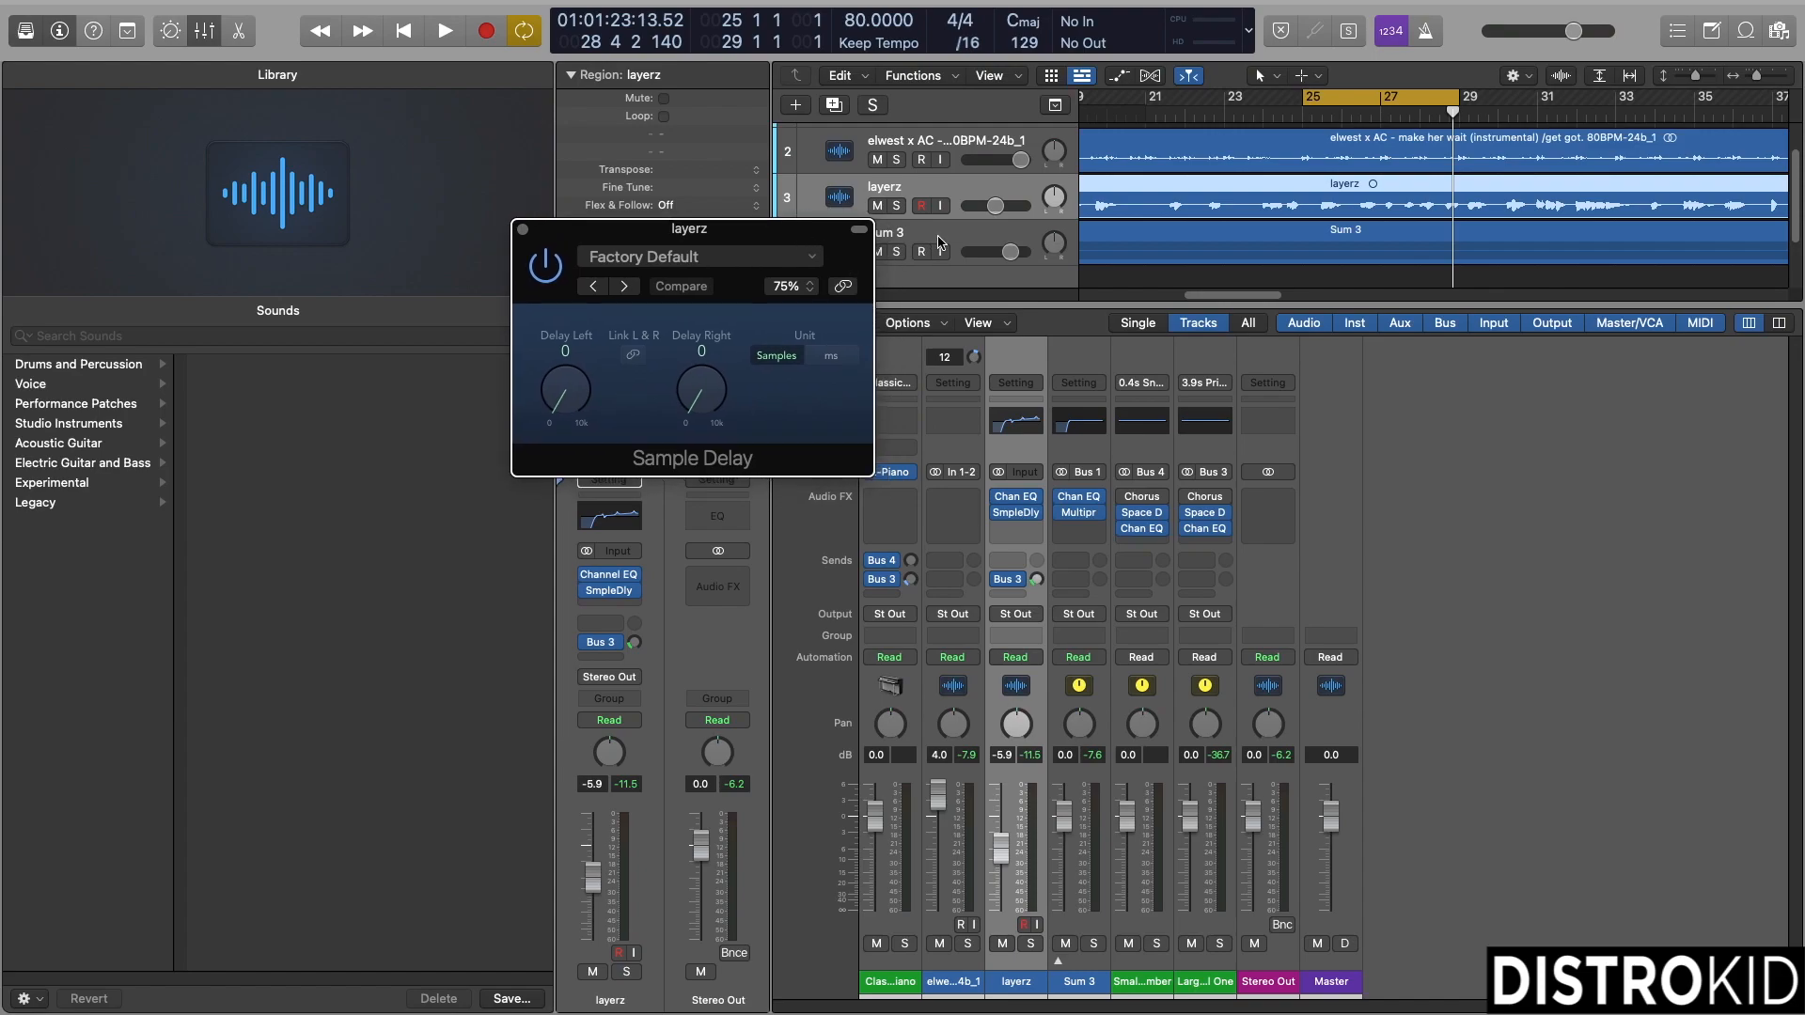
{"action": "double_click", "coordinate": [737, 228]}
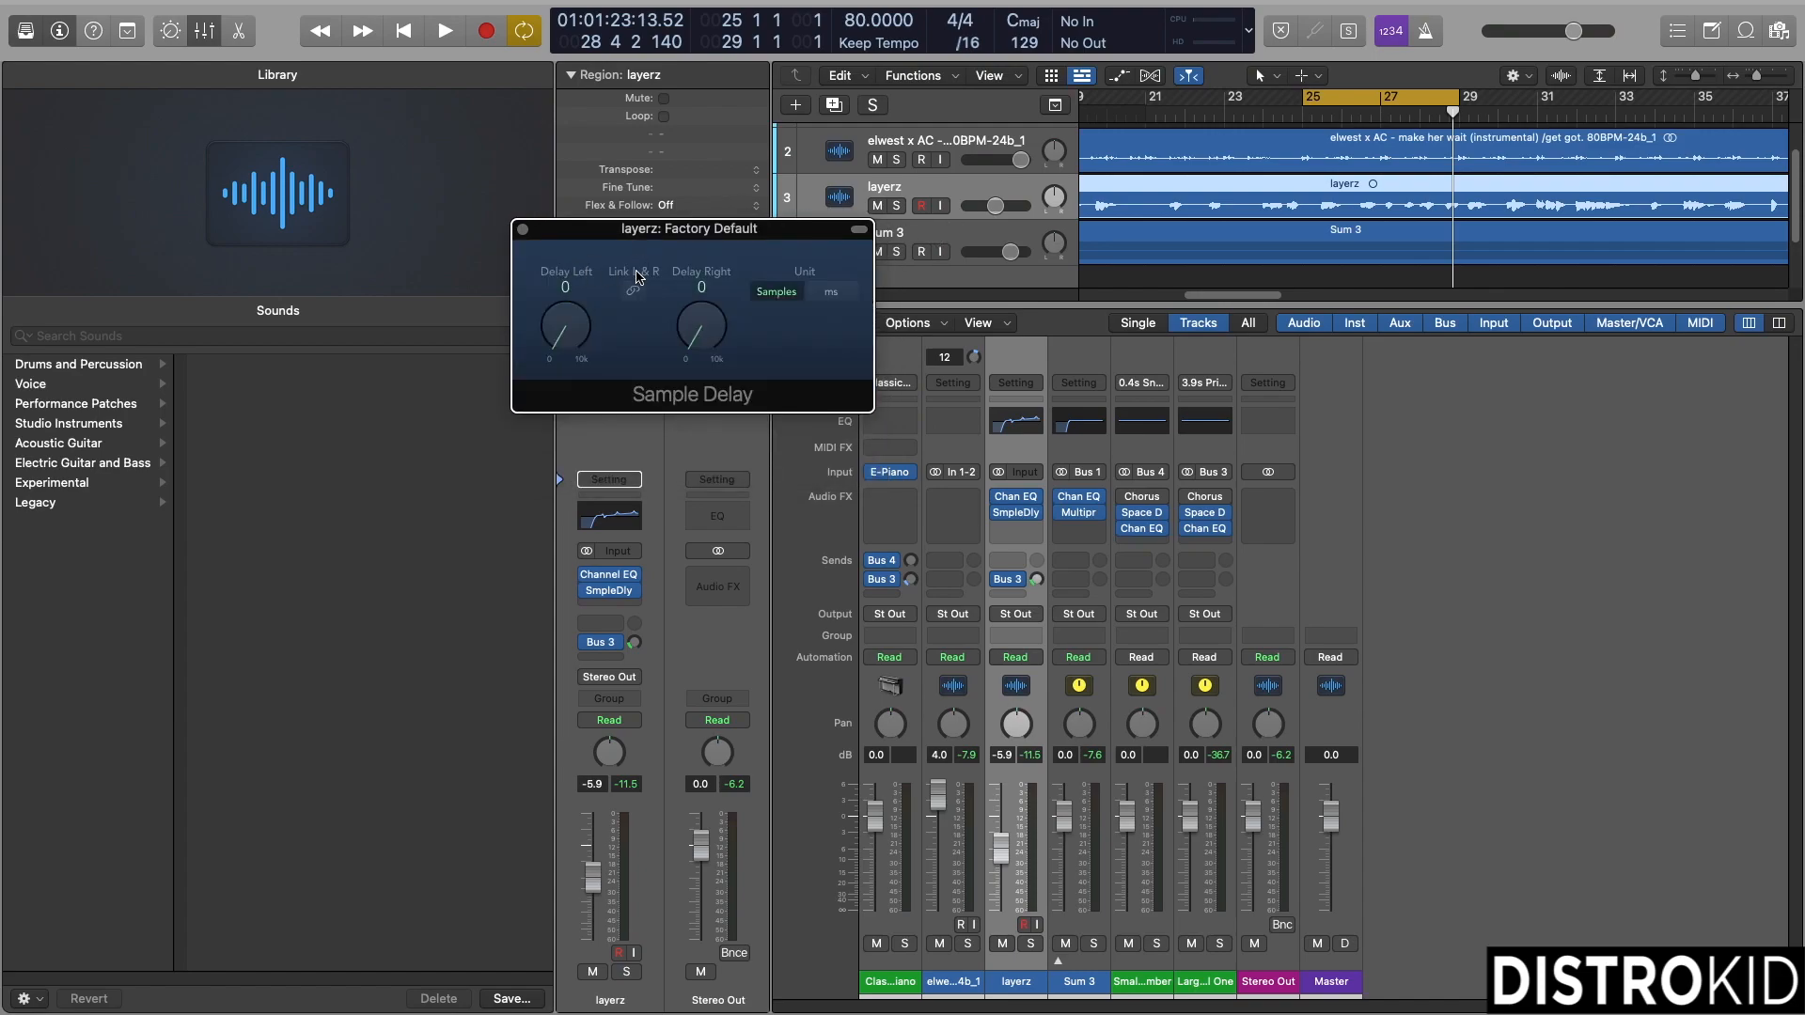
{"action": "double_click", "coordinate": [733, 230]}
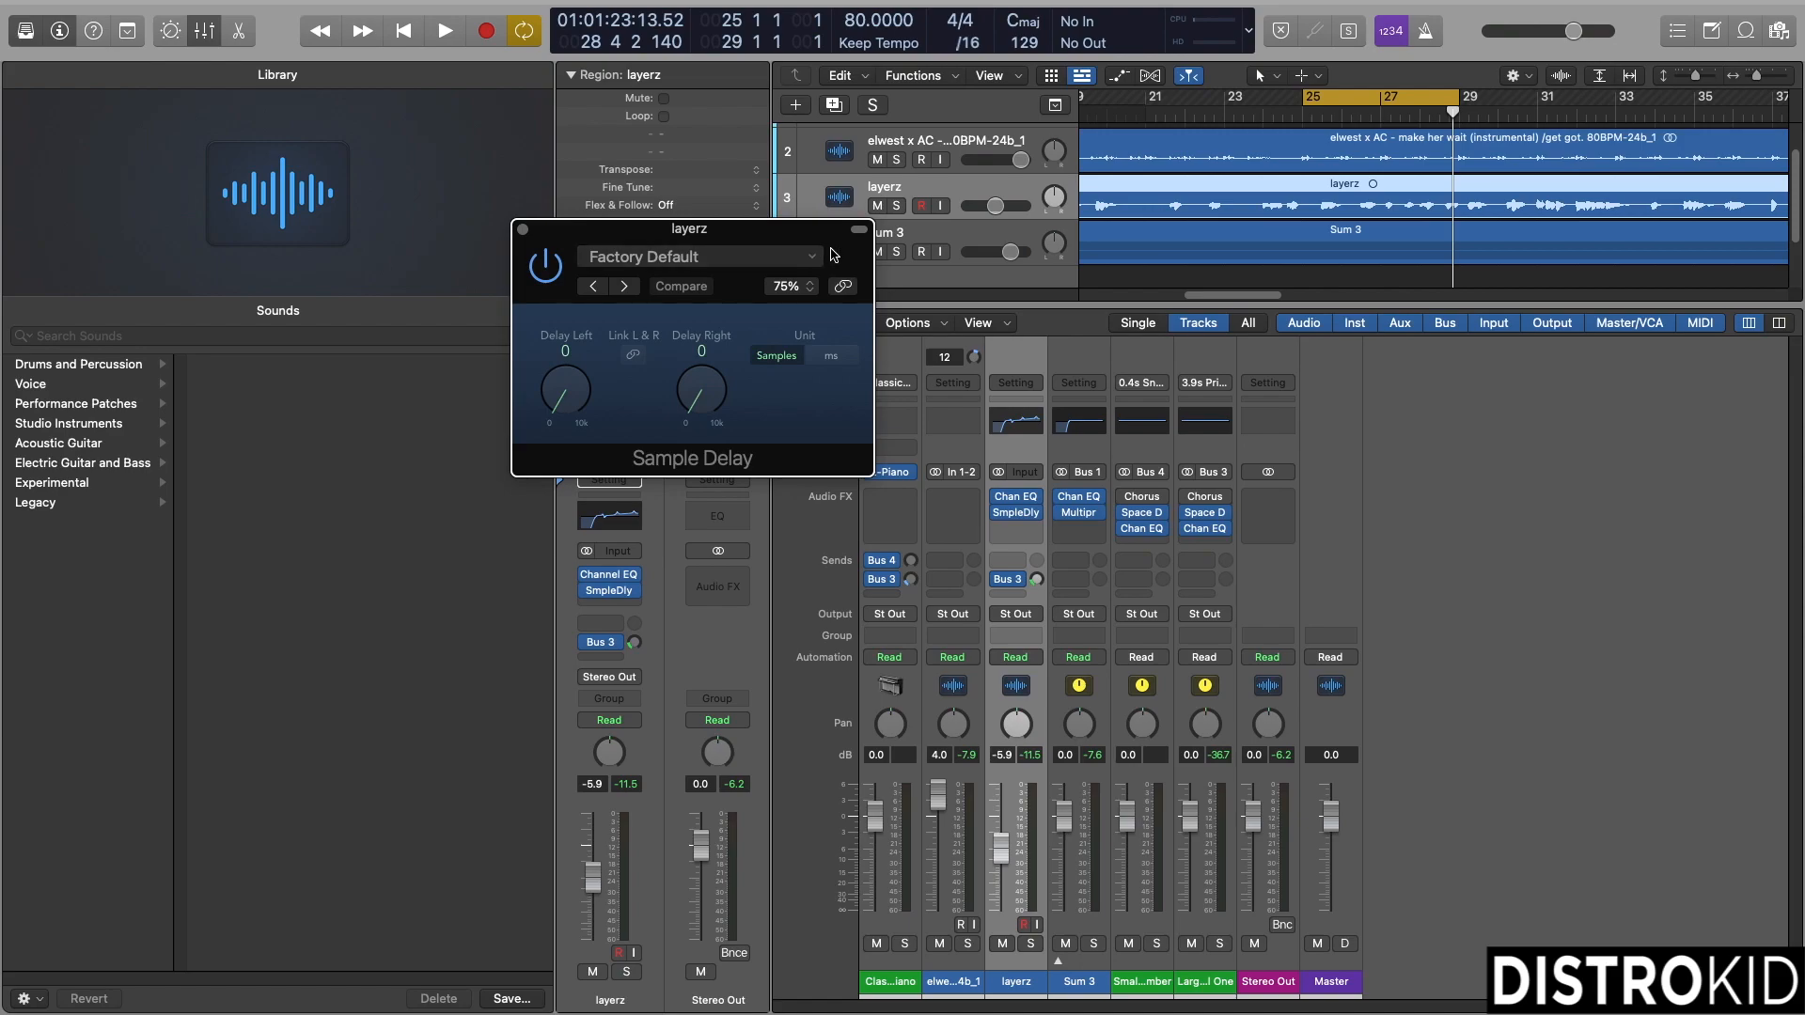
- Set the Sample Delay's right delay to 434 samples during playback, then close the plug-in and stop playback
{"action": "key", "text": "space"}
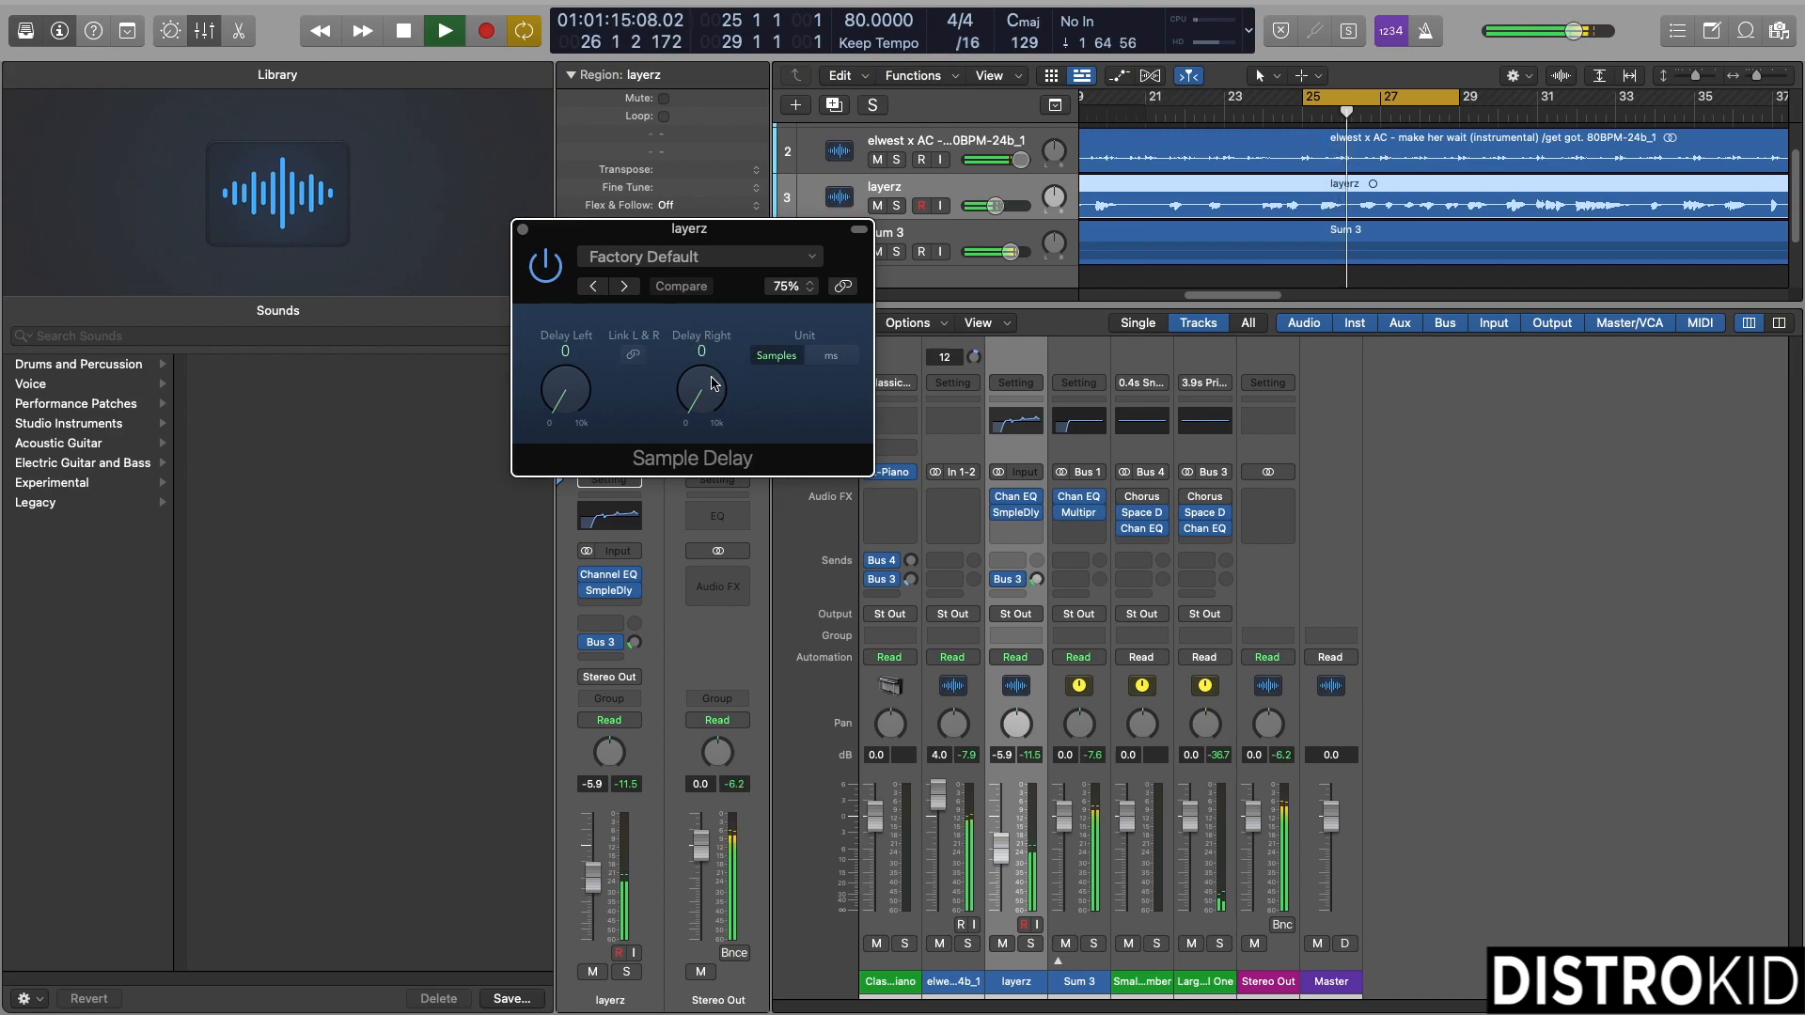
{"action": "left_click_drag", "start_coordinate": [713, 388], "coordinate": [711, 376]}
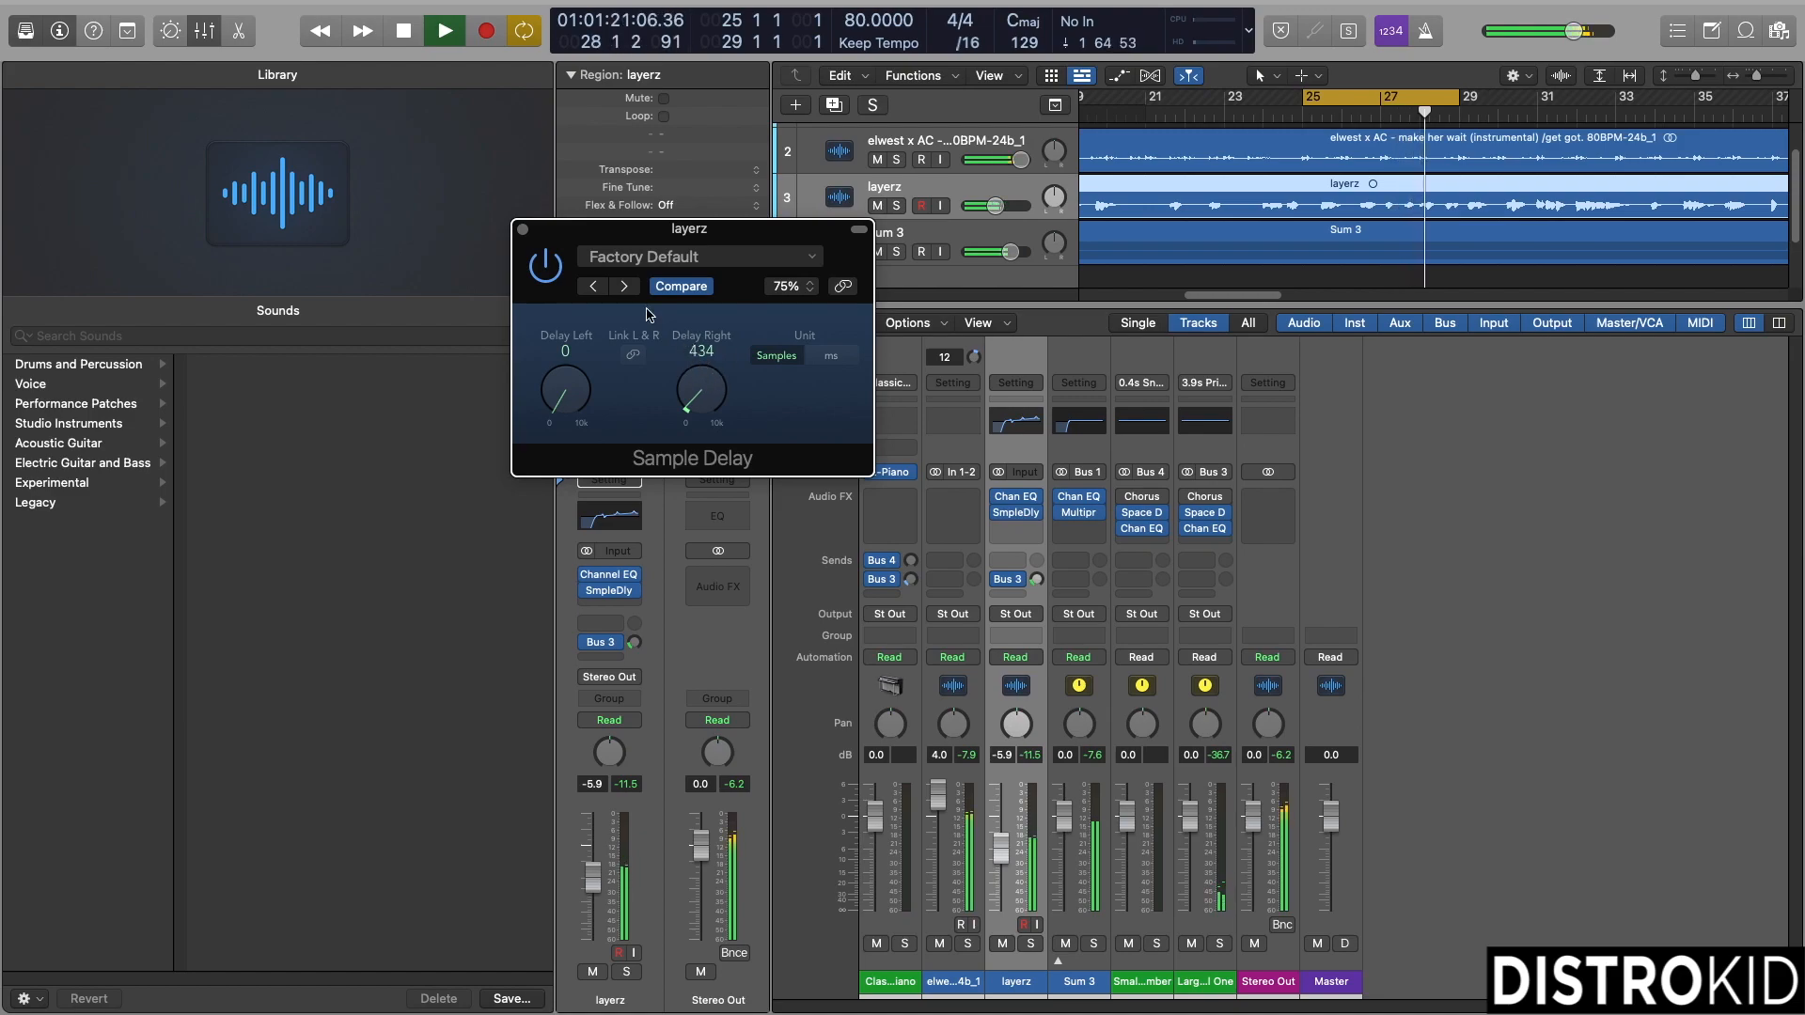
{"action": "left_click", "coordinate": [524, 231]}
{"action": "key", "text": "space"}
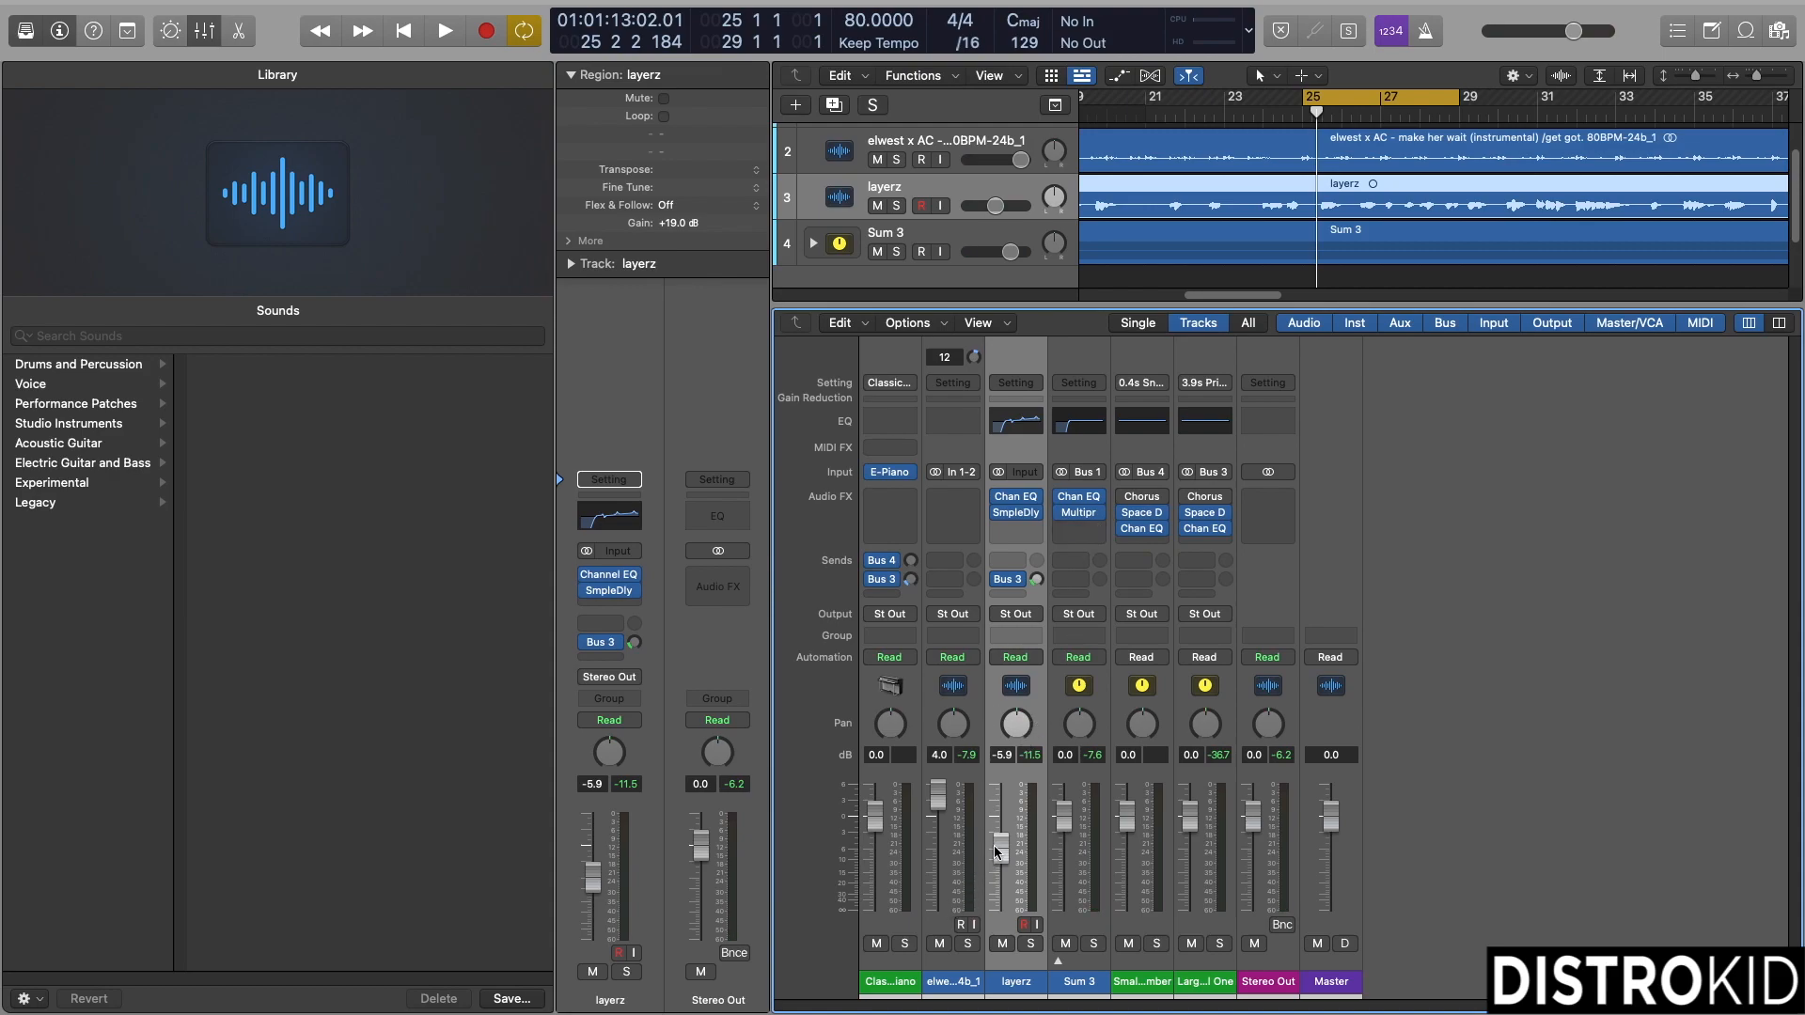
- Lower the layerz fader to -15.0 dB while playing back the mix
{"action": "left_click_drag", "start_coordinate": [998, 852], "coordinate": [998, 866]}
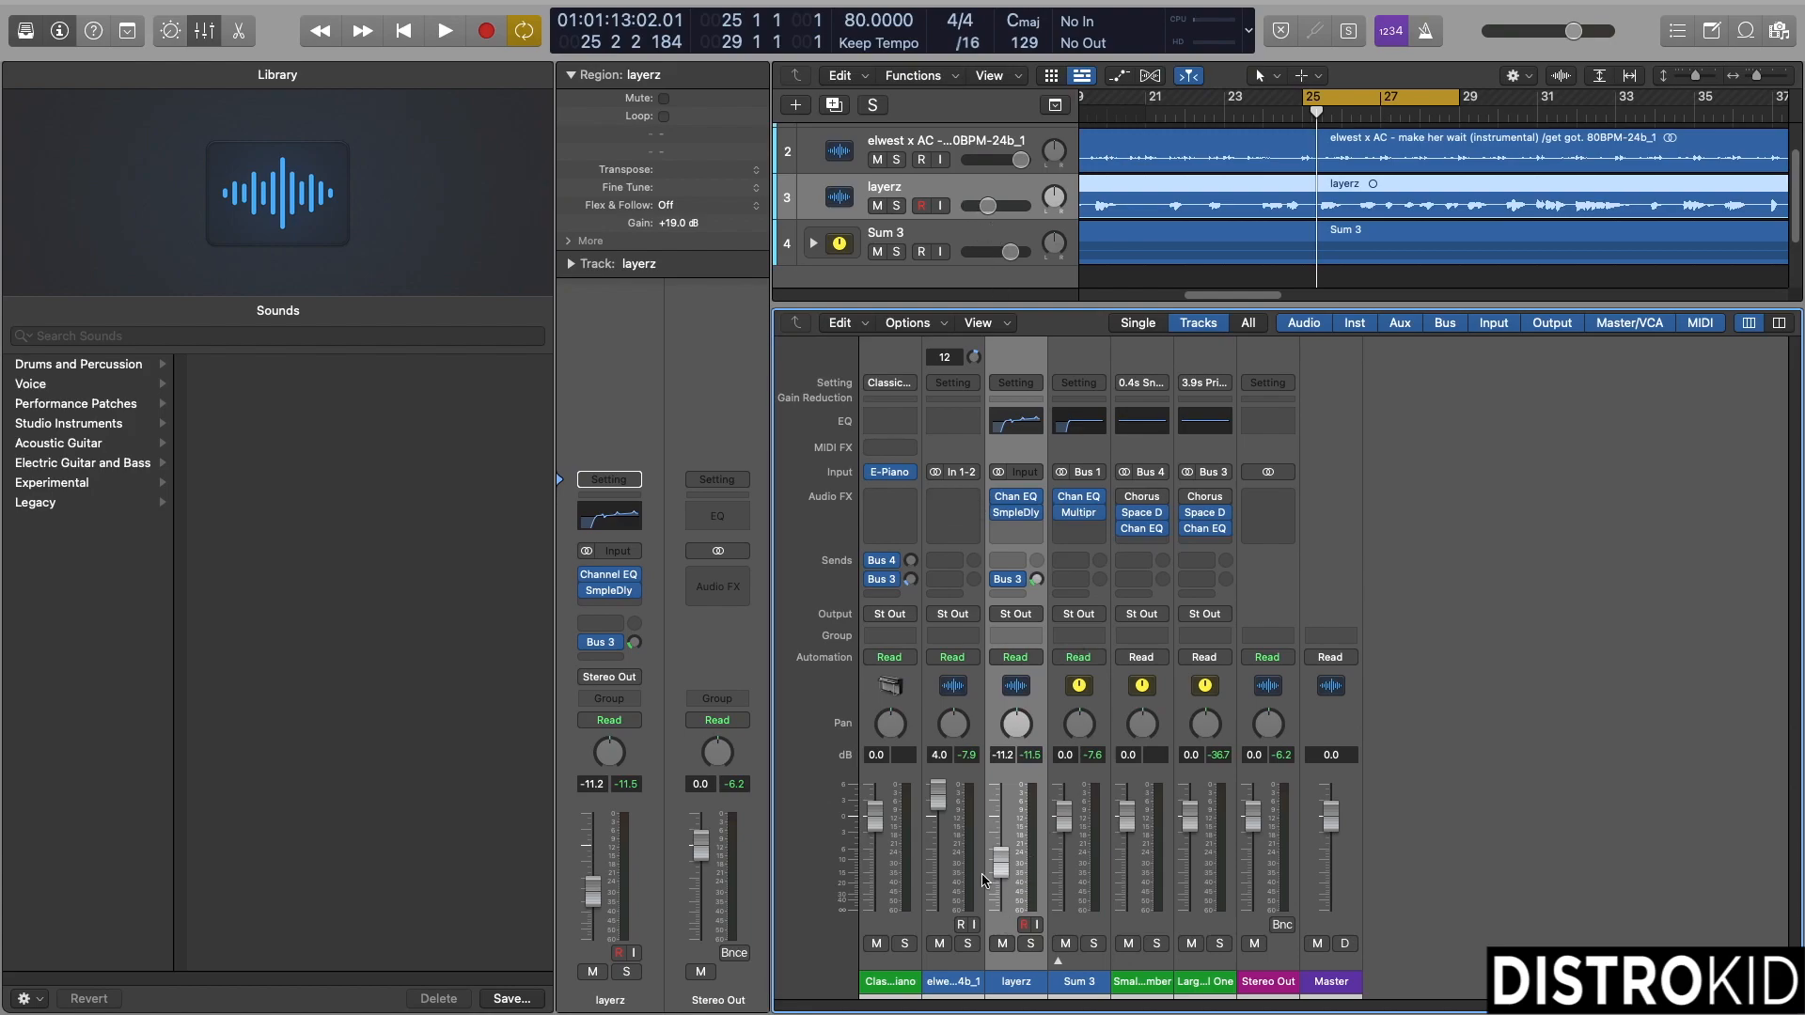
{"action": "key", "text": "space"}
{"action": "left_click_drag", "start_coordinate": [1000, 863], "coordinate": [1001, 888]}
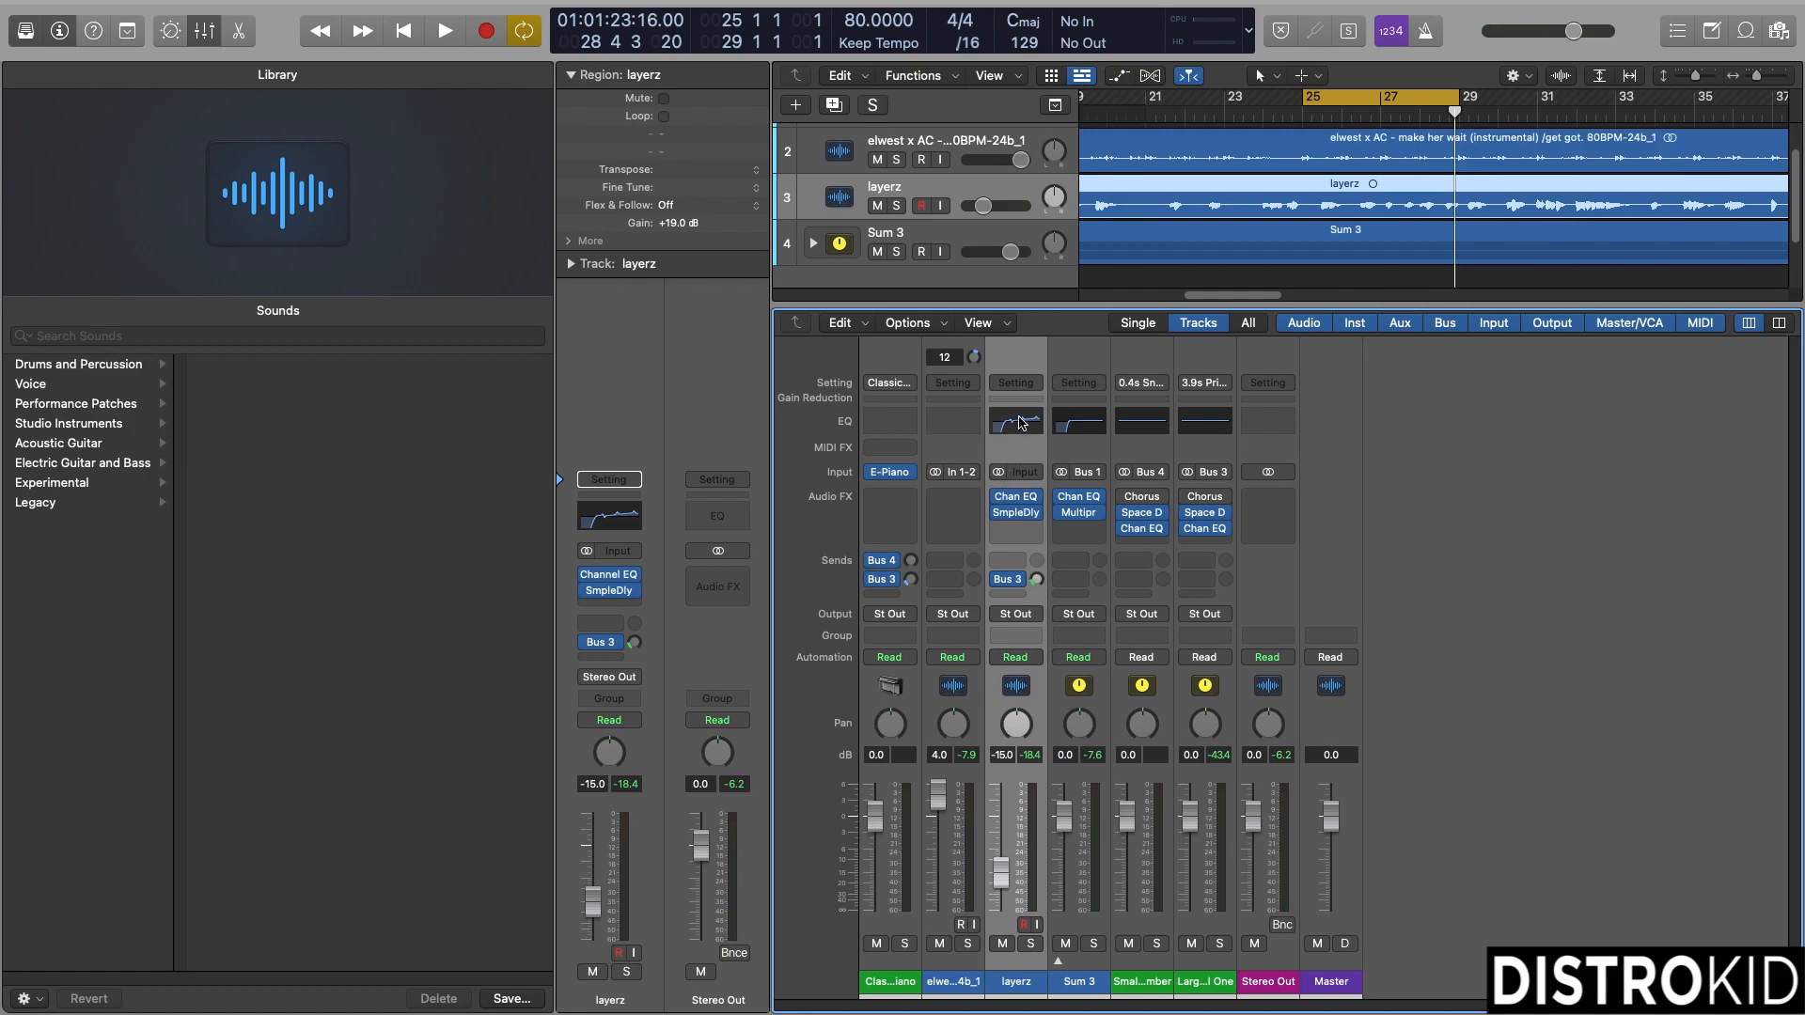
- During playback, set the layerz EQ's low cut to 304 Hz and fourth band to 394 Hz, +1.7 dB, and raise its fader to -12.0 dB
{"action": "left_click", "coordinate": [1016, 419]}
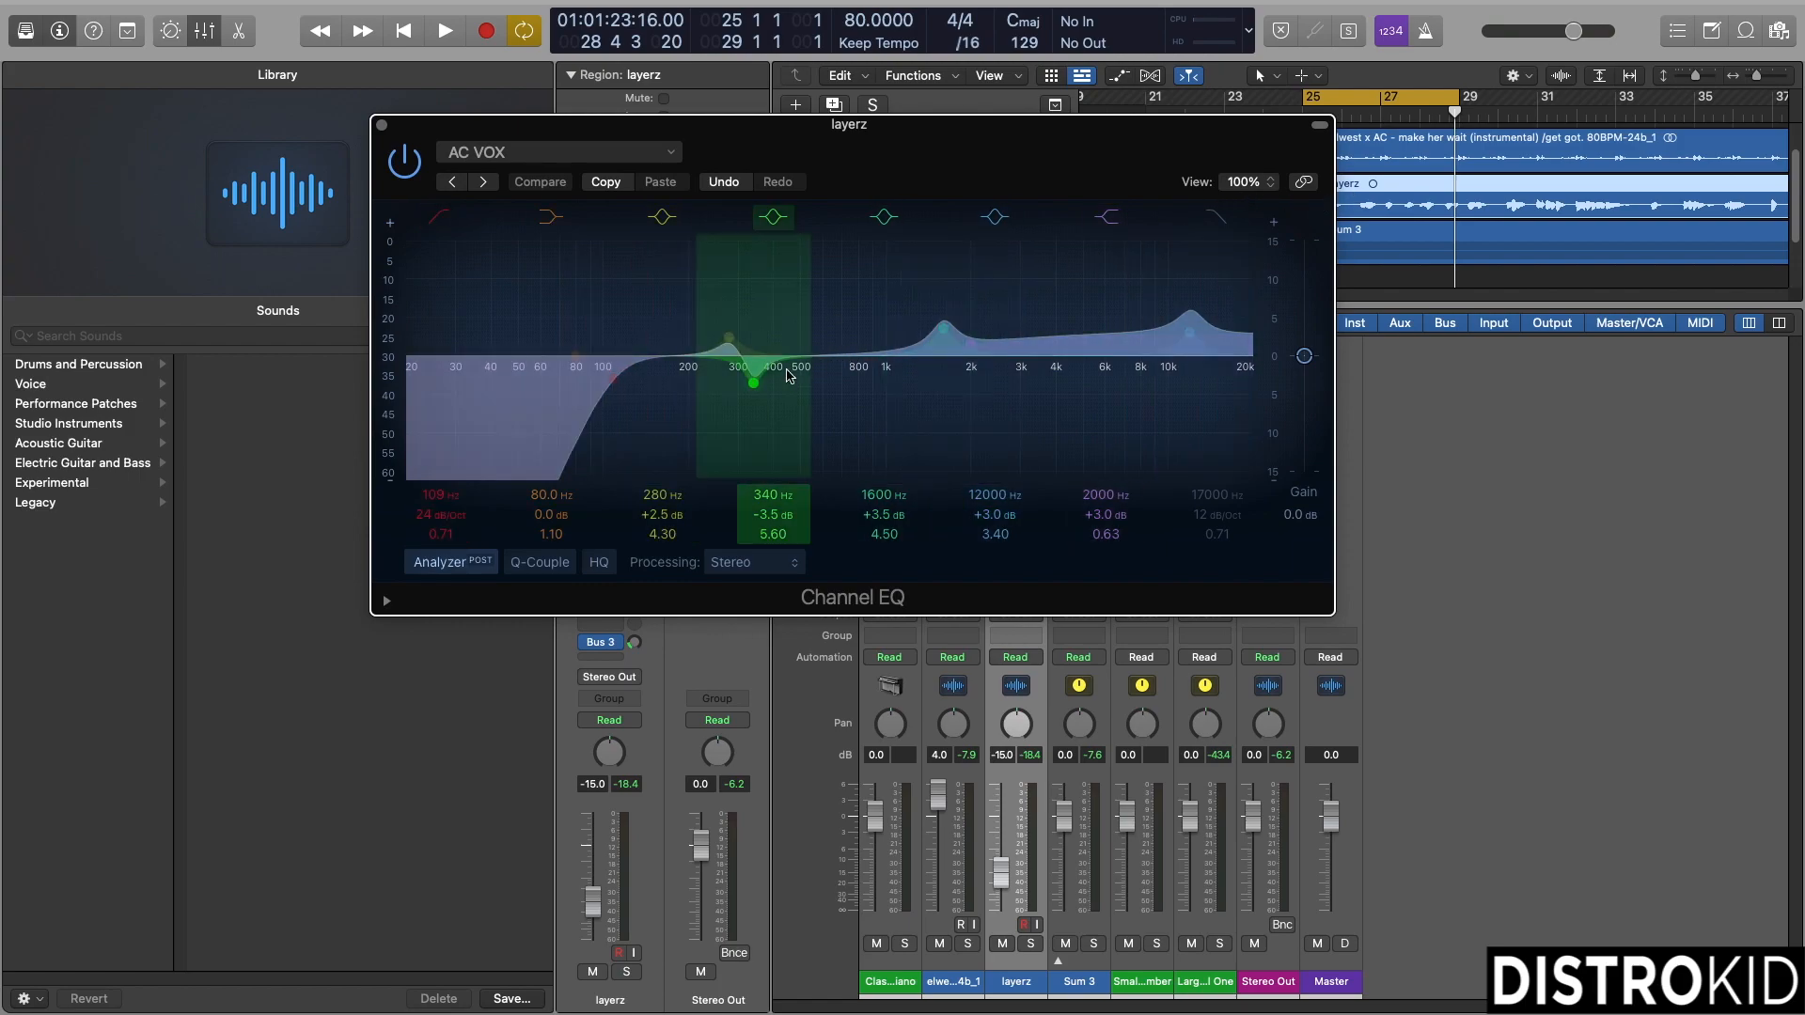
{"action": "key", "text": "space"}
{"action": "left_click_drag", "start_coordinate": [638, 412], "coordinate": [731, 403]}
{"action": "left_click_drag", "start_coordinate": [997, 860], "coordinate": [997, 849]}
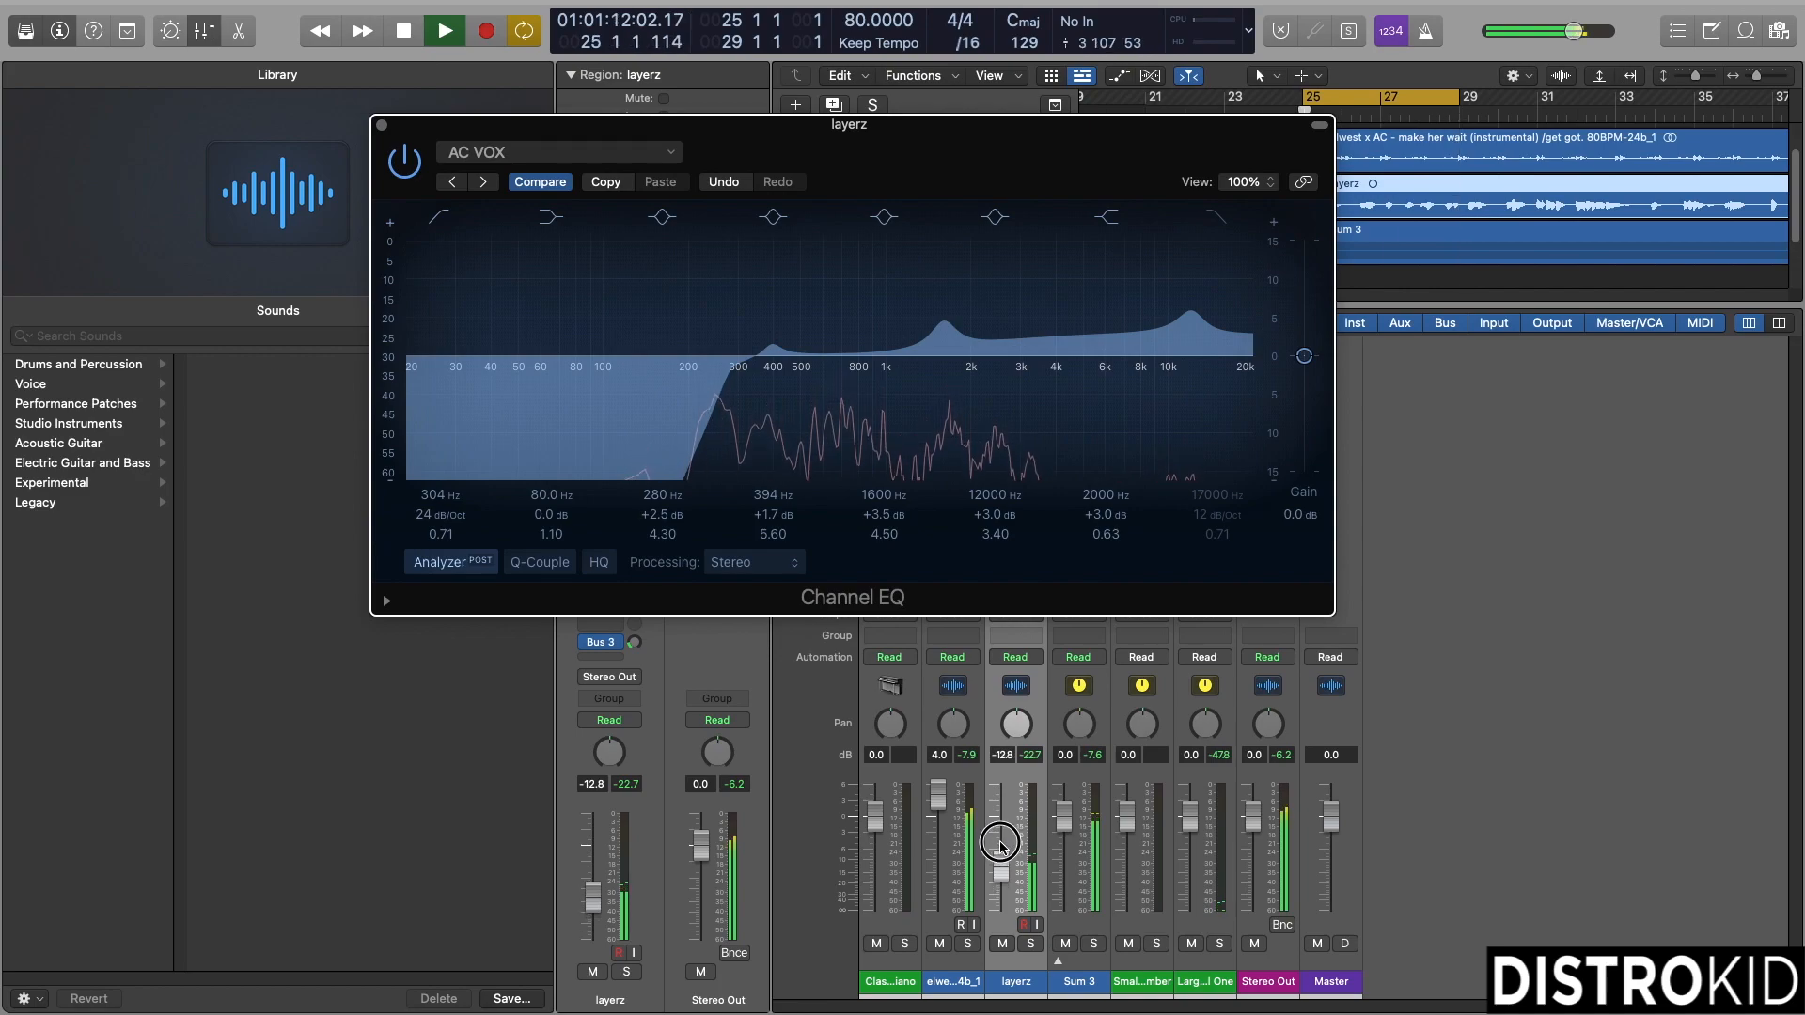
- Raise the layerz EQ's low cut to 368 Hz, stop playback and close the Channel EQ
{"action": "left_click_drag", "start_coordinate": [744, 406], "coordinate": [759, 413]}
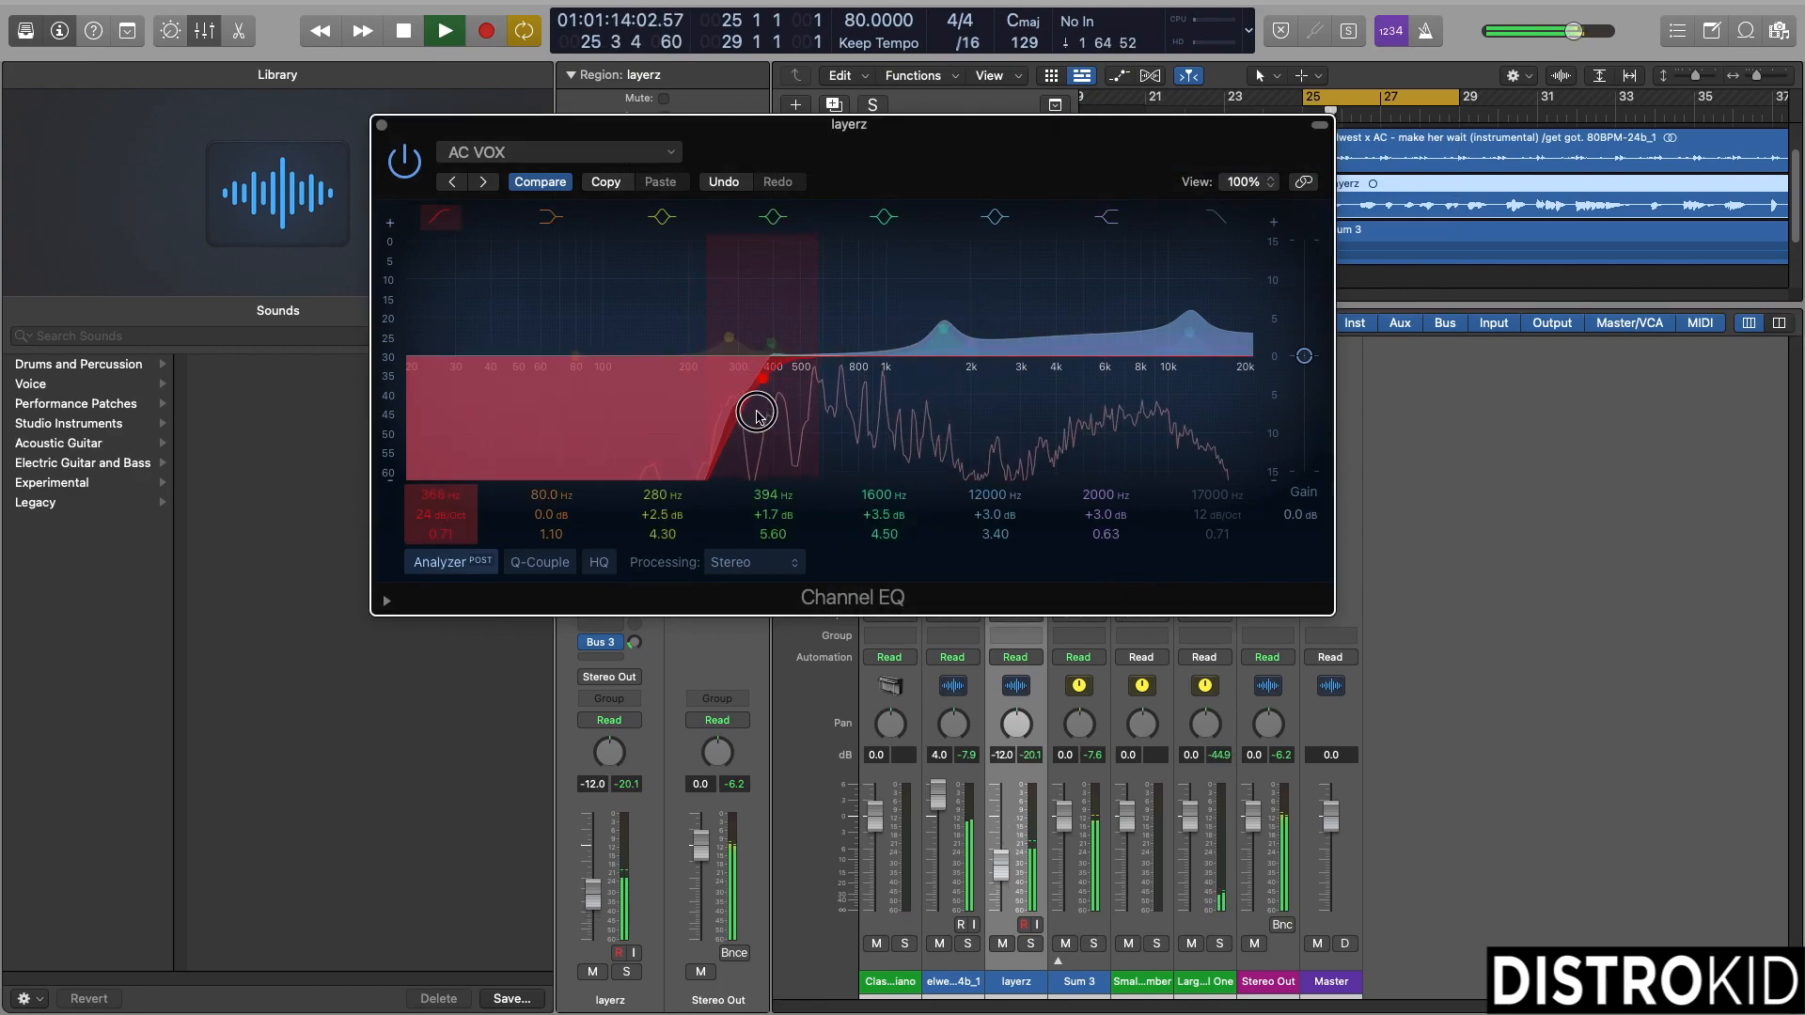
{"action": "left_click_drag", "start_coordinate": [759, 413], "coordinate": [759, 414]}
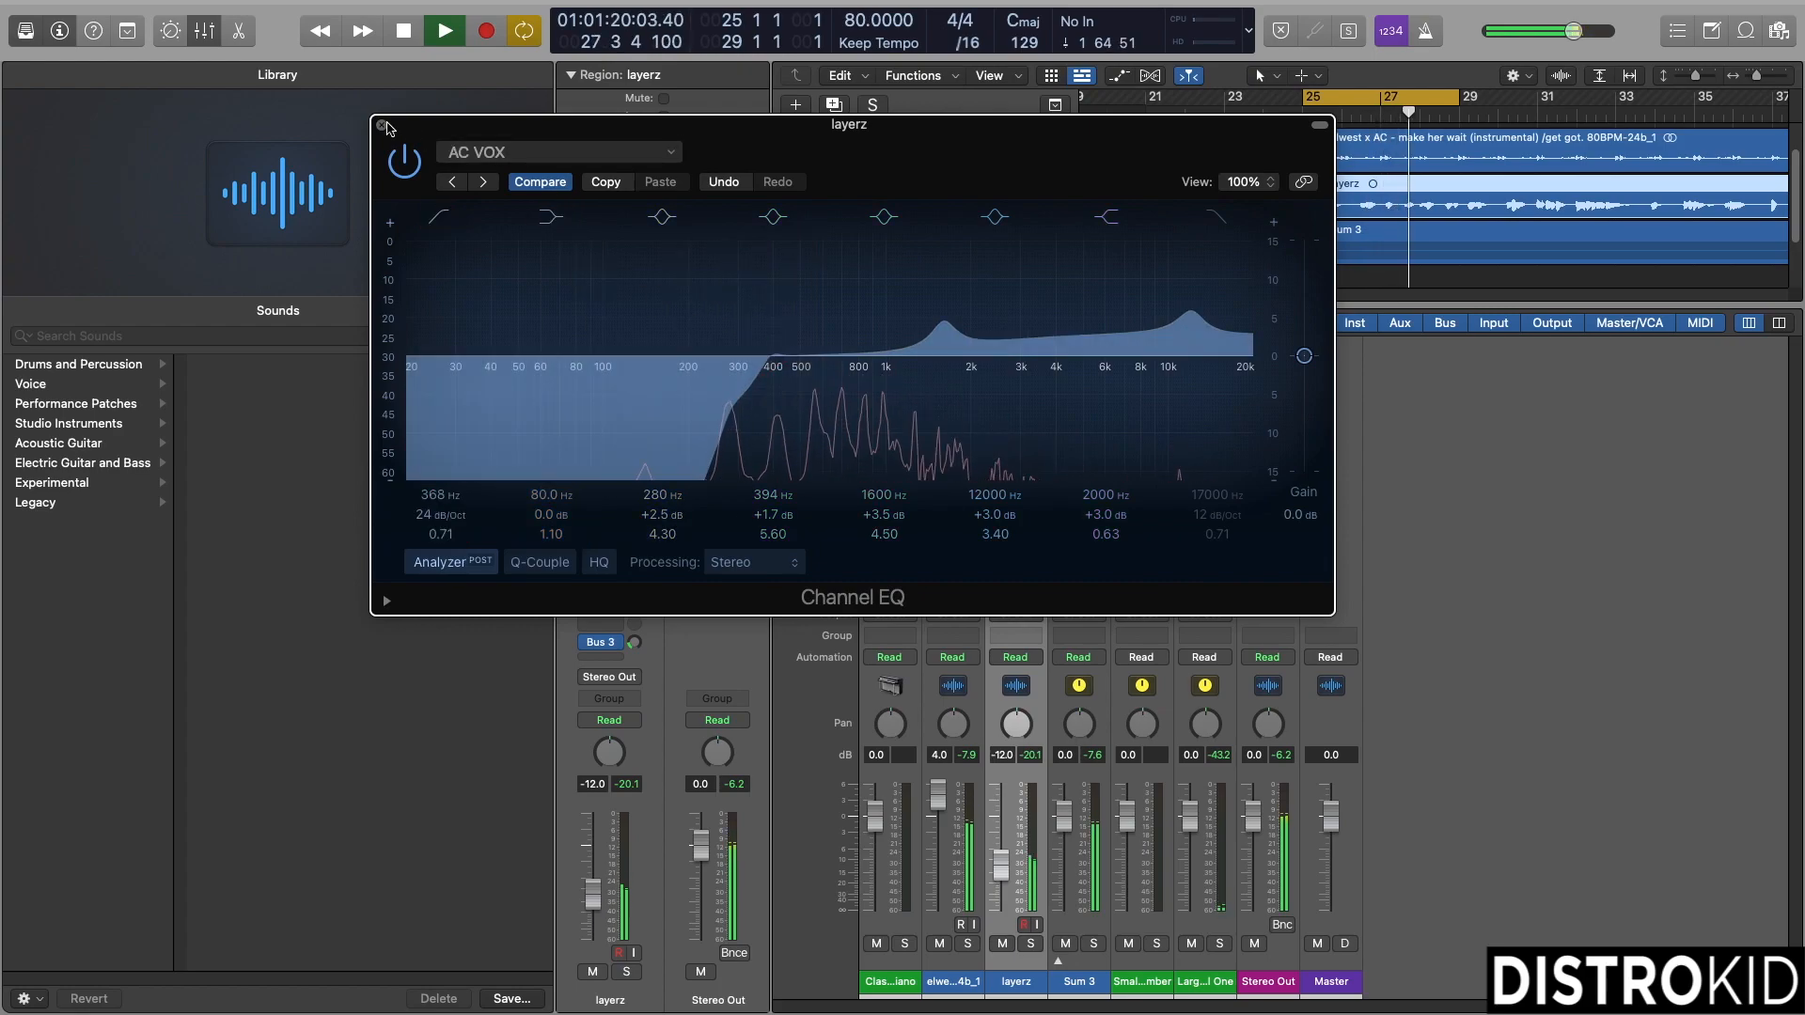
{"action": "key", "text": "space"}
{"action": "key", "text": "super+w"}
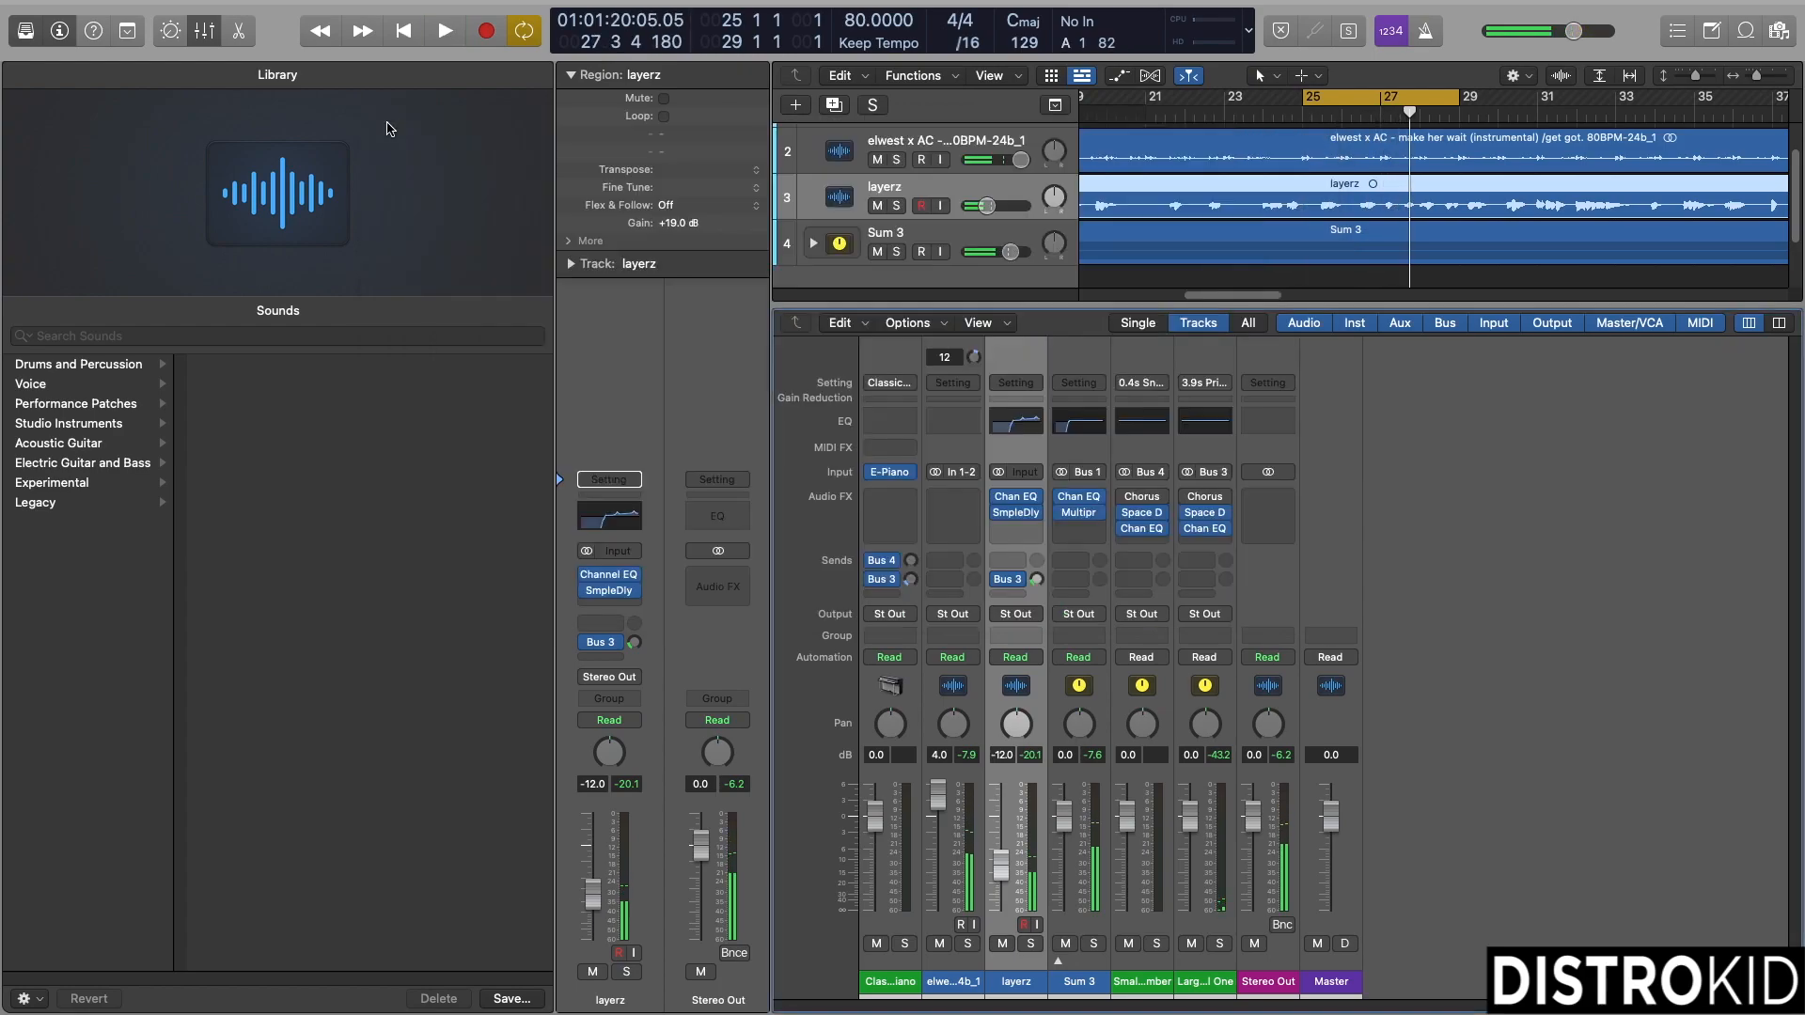
- Open the bus choices for the layerz track's Bus 3 reverb send
{"action": "left_click", "coordinate": [1014, 581]}
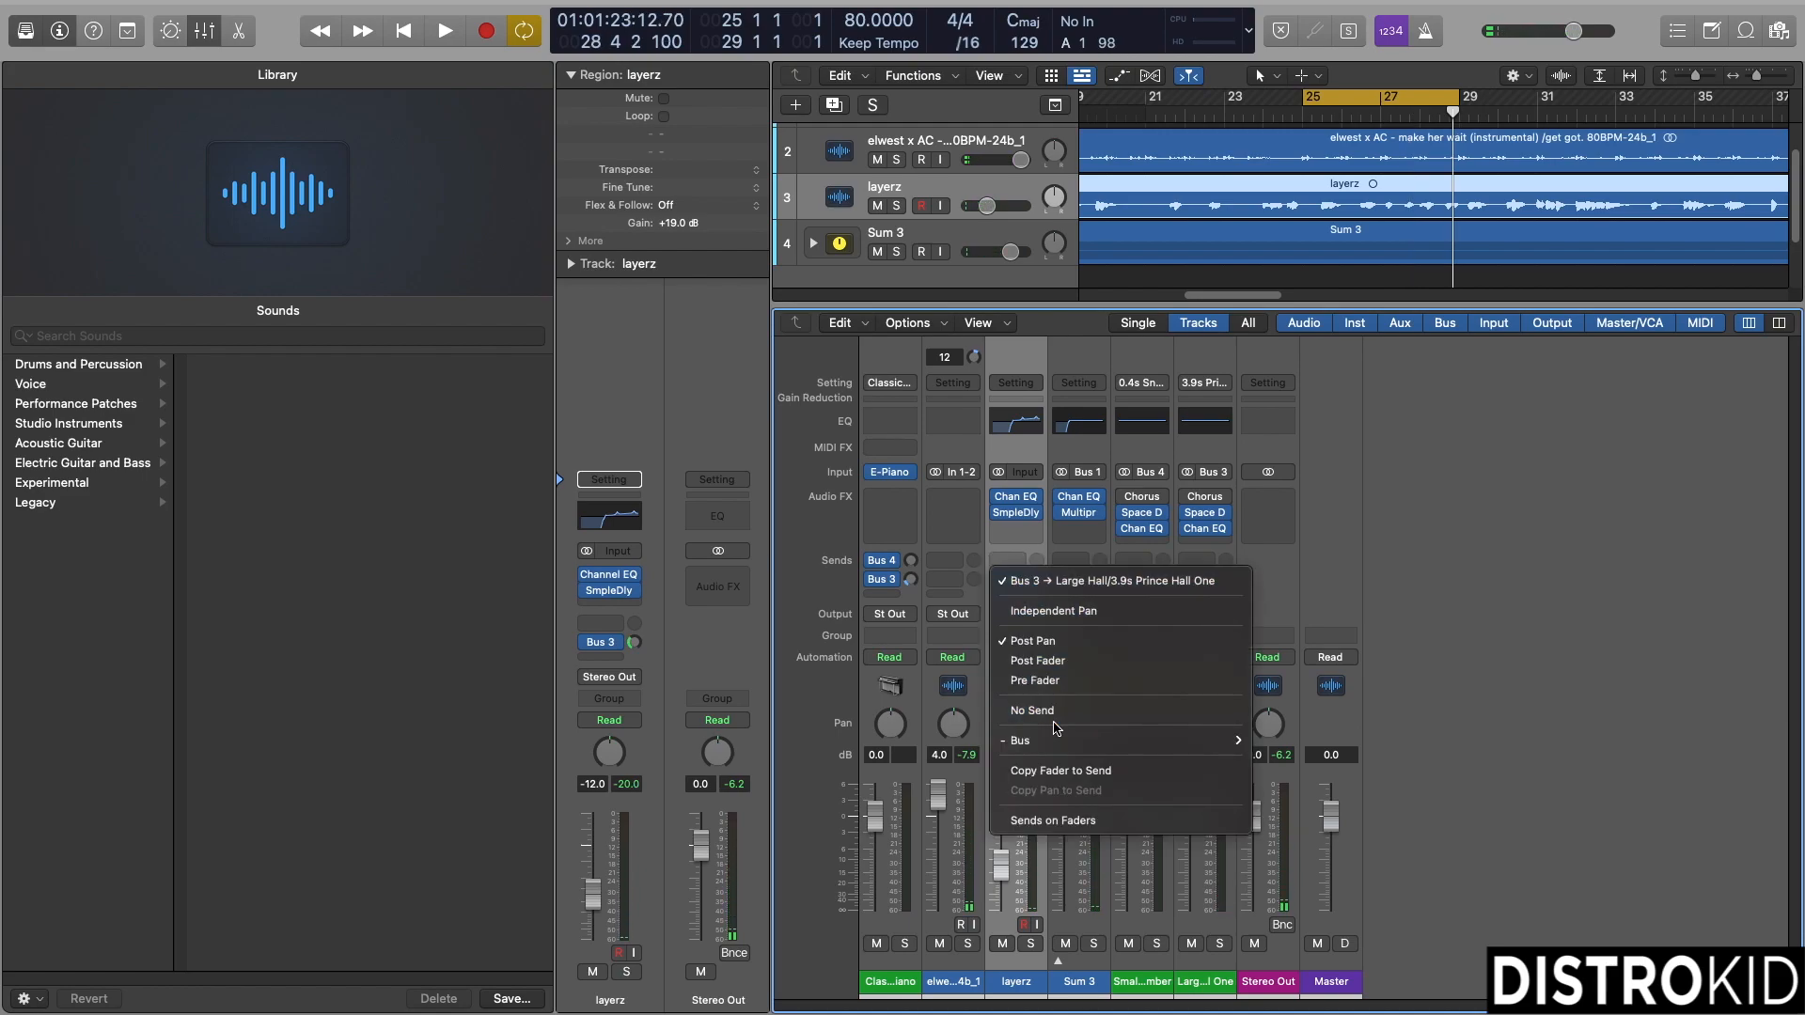
{"action": "mouse_move", "coordinate": [1057, 740]}
{"action": "left_click", "coordinate": [1278, 274]}
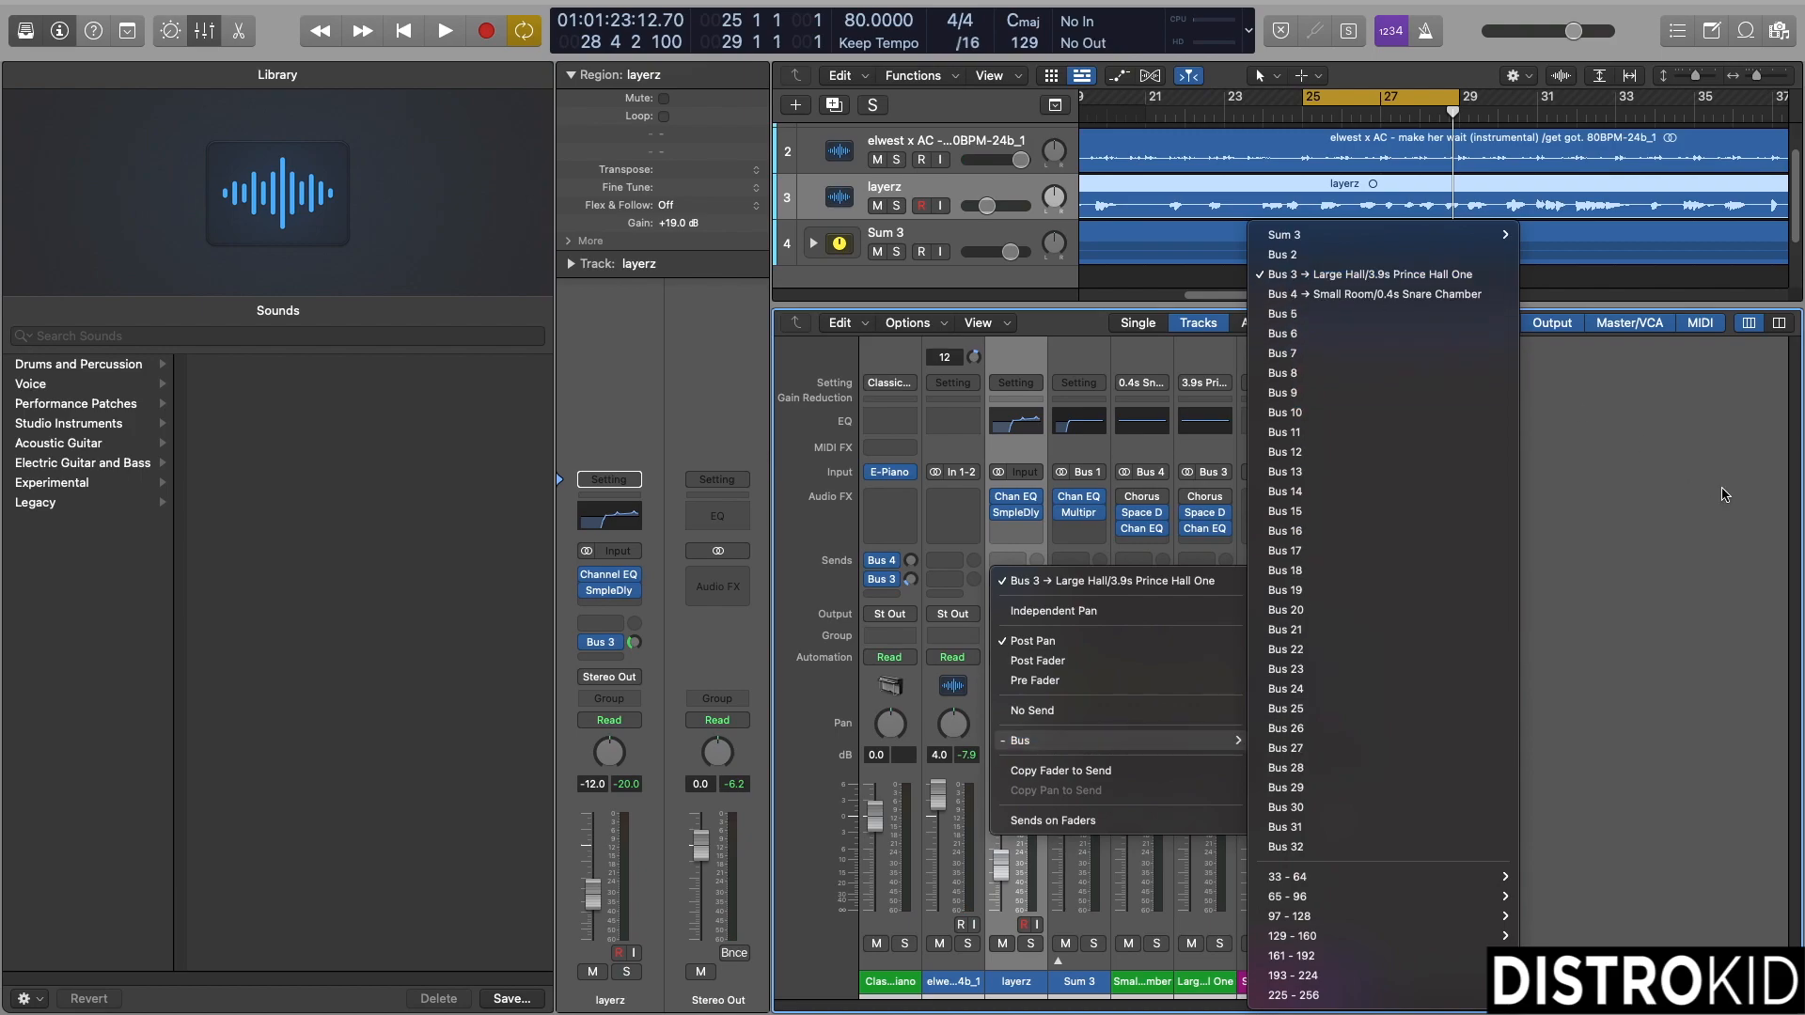